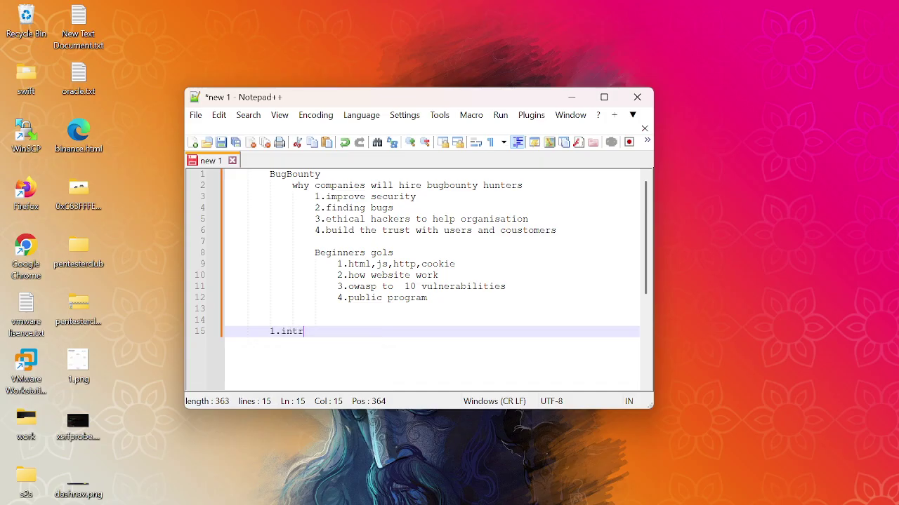
Complete line 15 as '1.introduction to burp suite' and start an indented line 16
text(to burp suite)
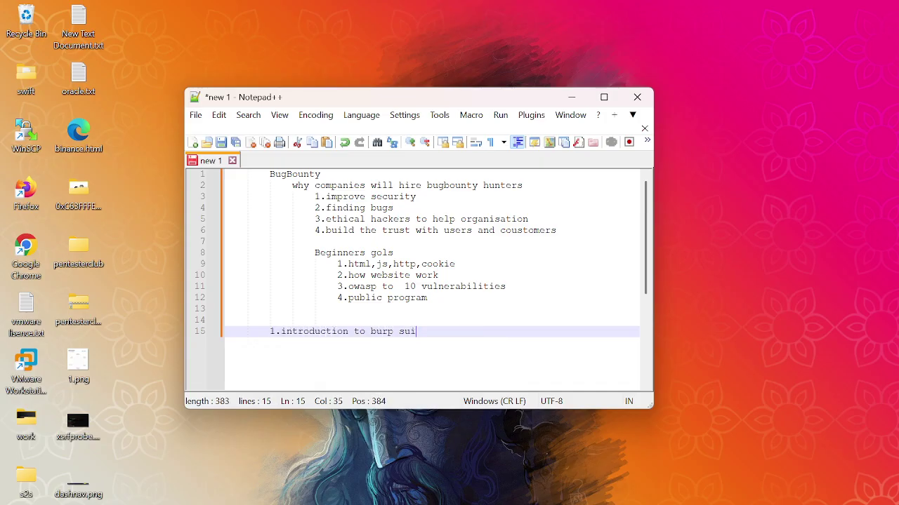
key(Return)
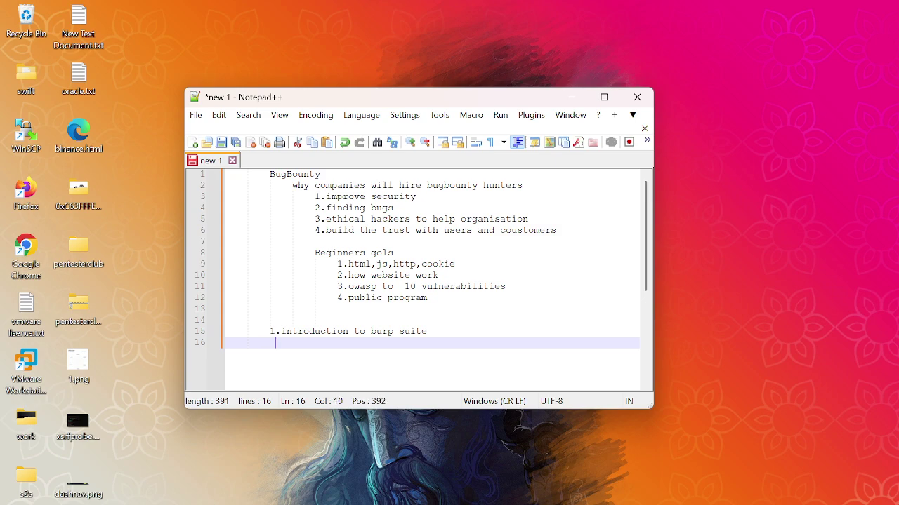
List 1.proxy, 2.target, 3.repeater, 4.intruder and 5.decoder on separate indented lines
text(a)
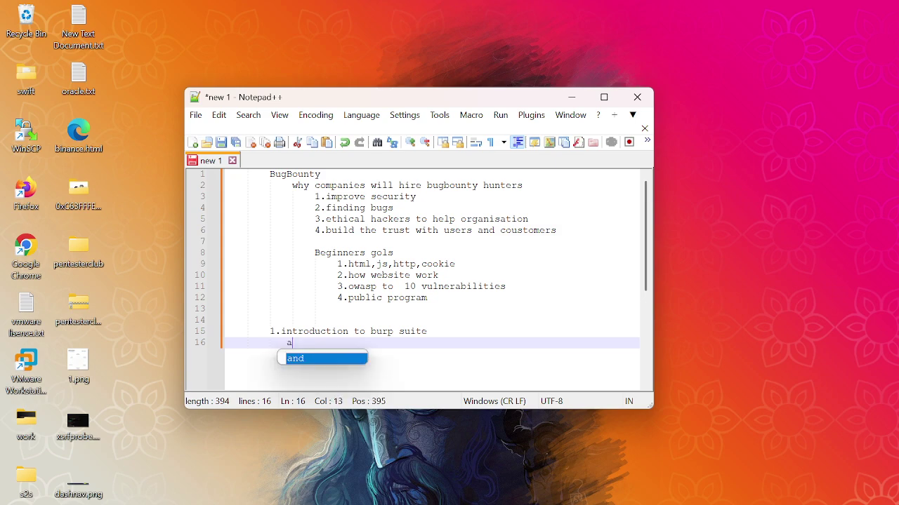
text(.p)
key(BackSpace)
key(BackSpace)
key(BackSpace)
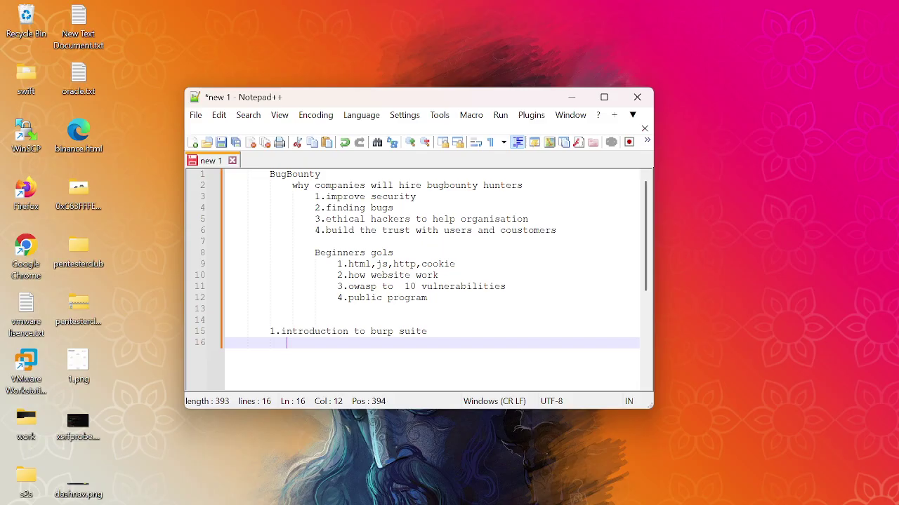
text(1.proxy)
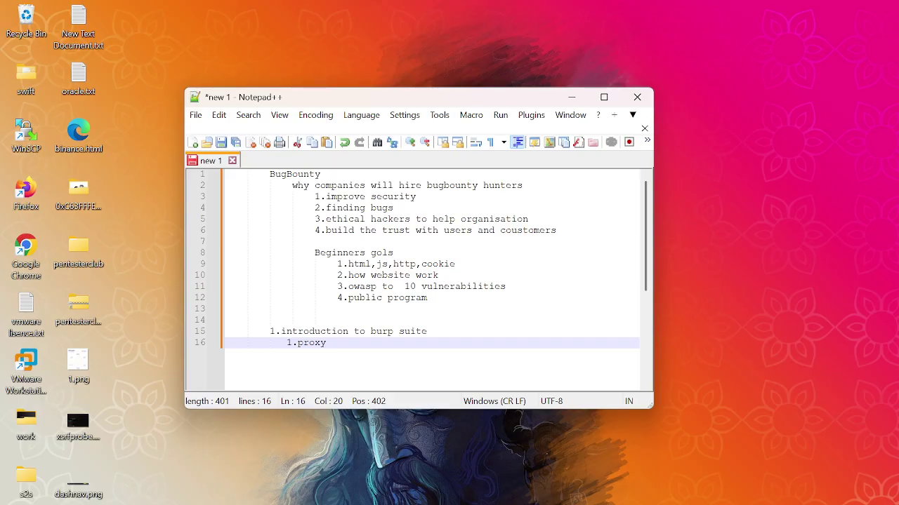
key(Return)
text(2.target)
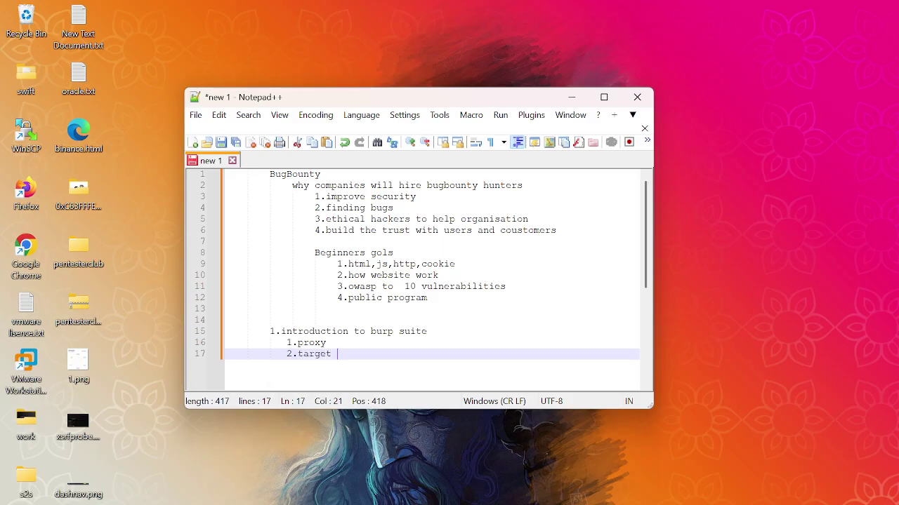
key(Return)
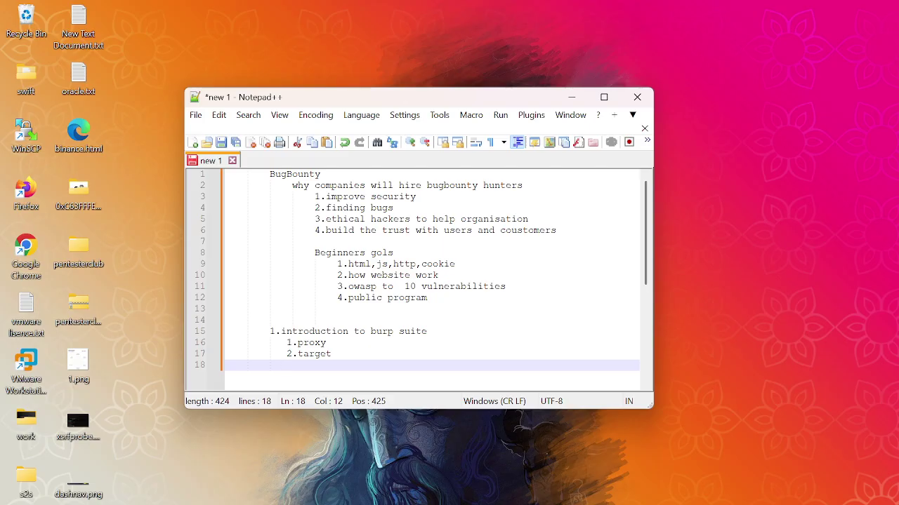
text(3.repeater)
key(Return)
text(4.)
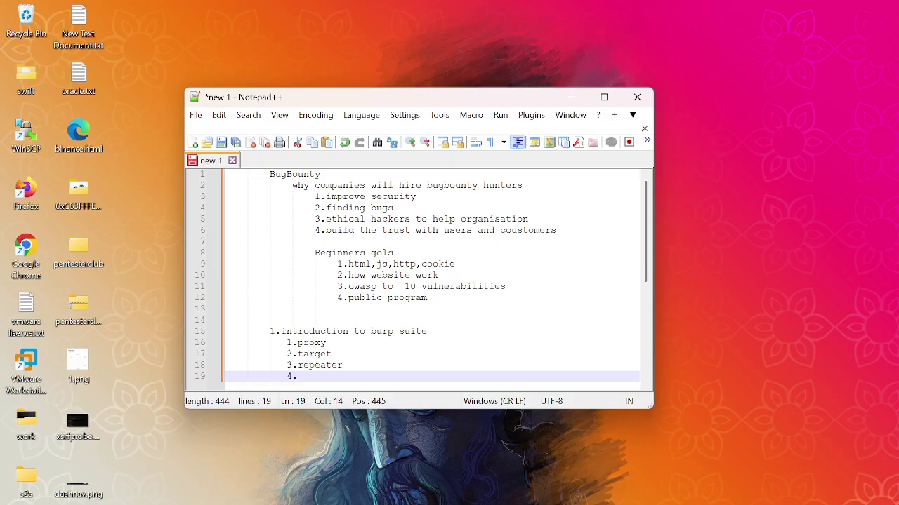
text(intruder)
key(Return)
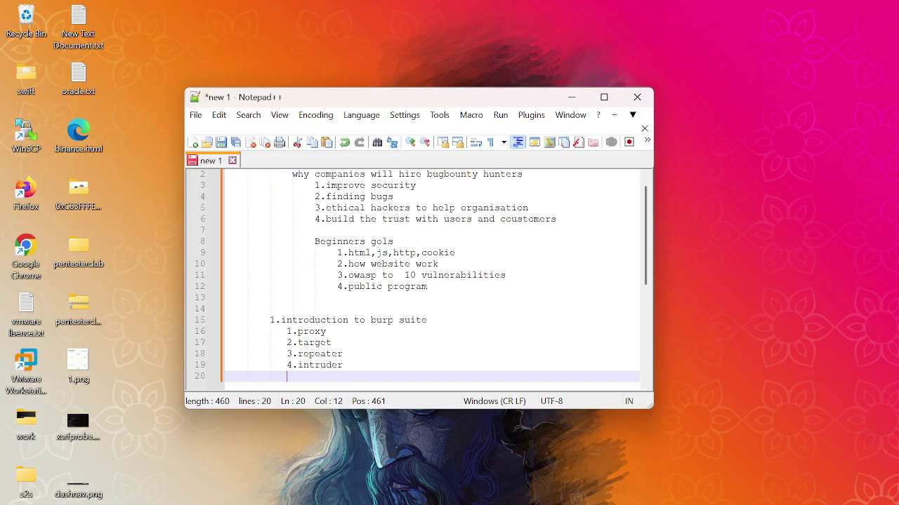
text(5.decoder)
key(Return)
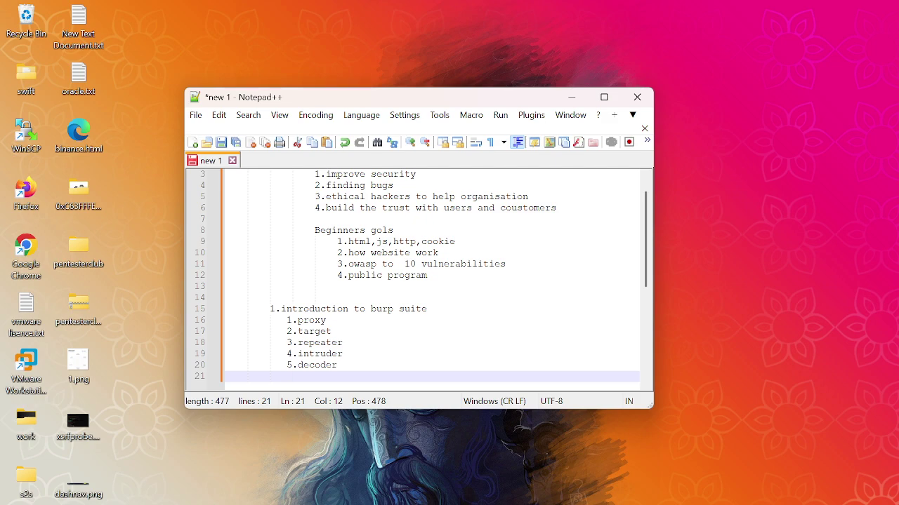
Add 6.composer, 7.logger and '8.scanner community edition is not possible' as new lines
text(6.comp)
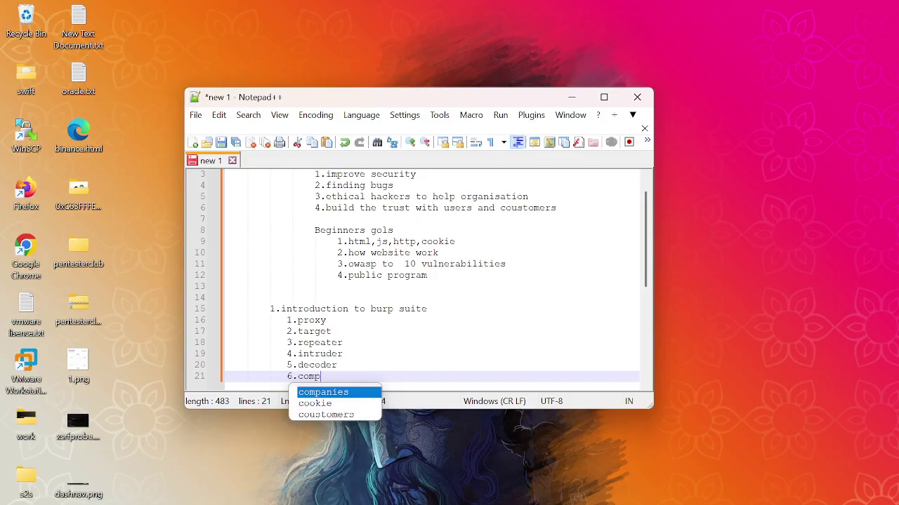
text(oser)
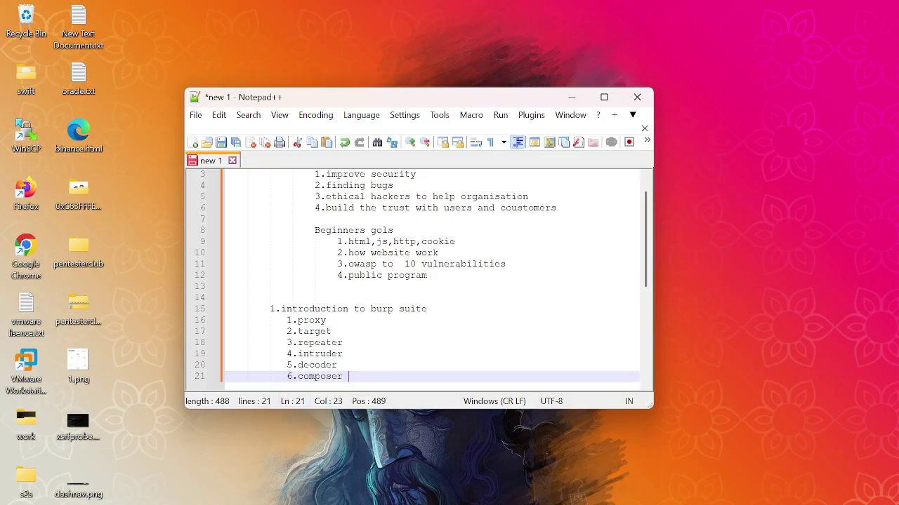
key(Return)
text(7.)
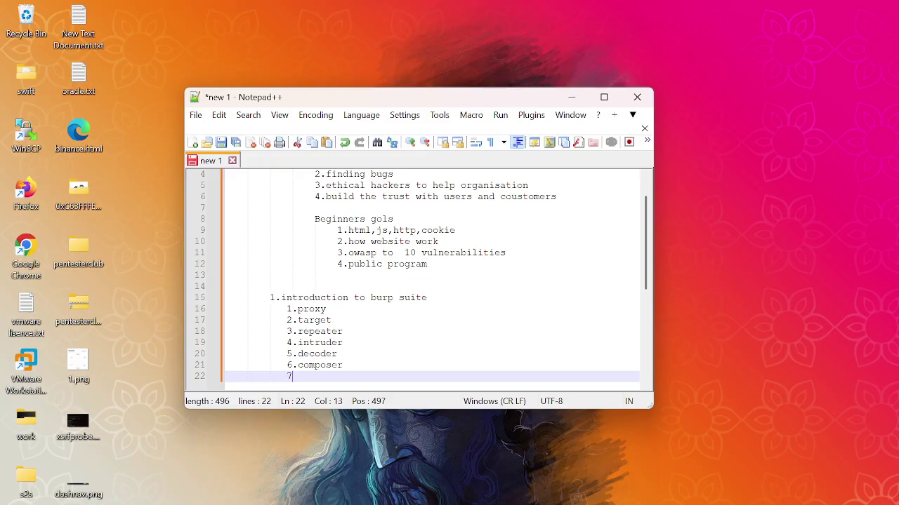
text(logger)
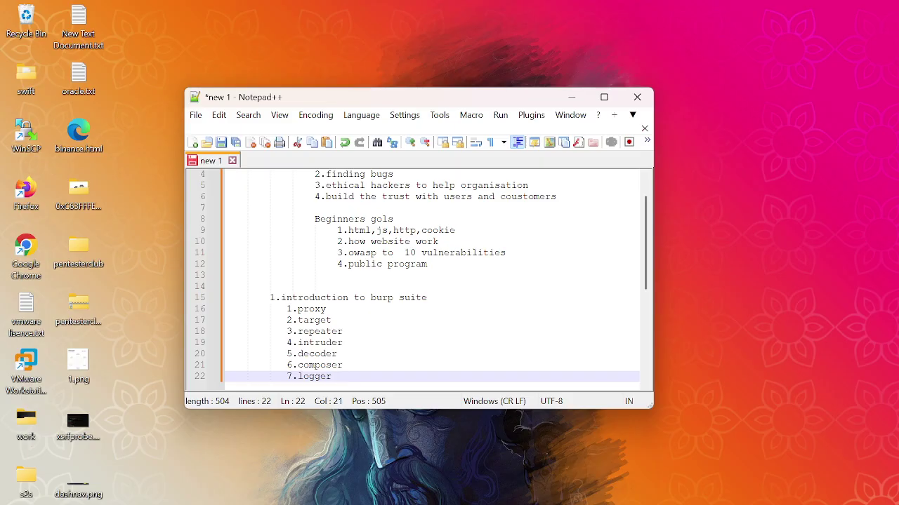
key(Return)
text(8.scanner)
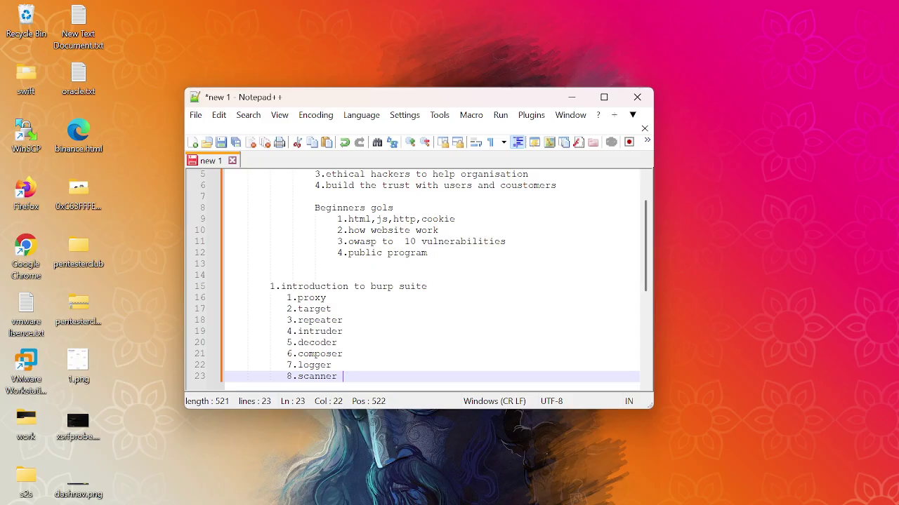
text(com)
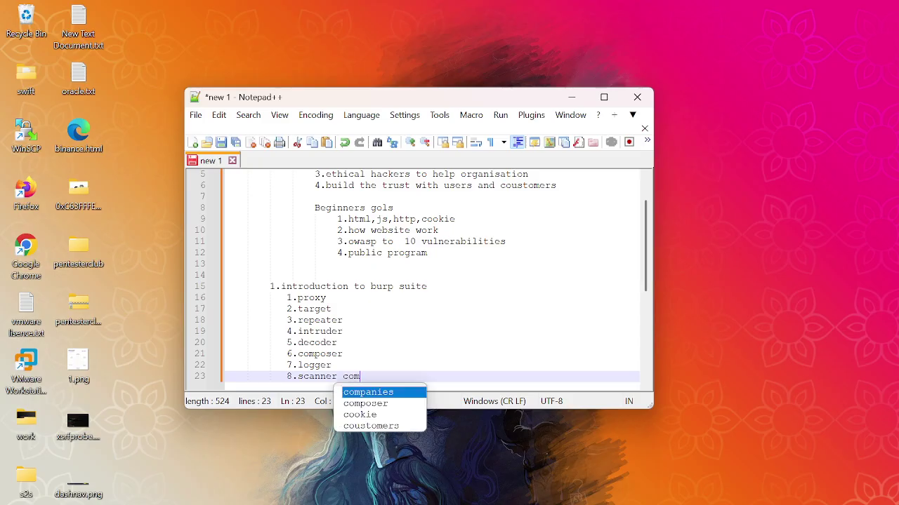
text(mun)
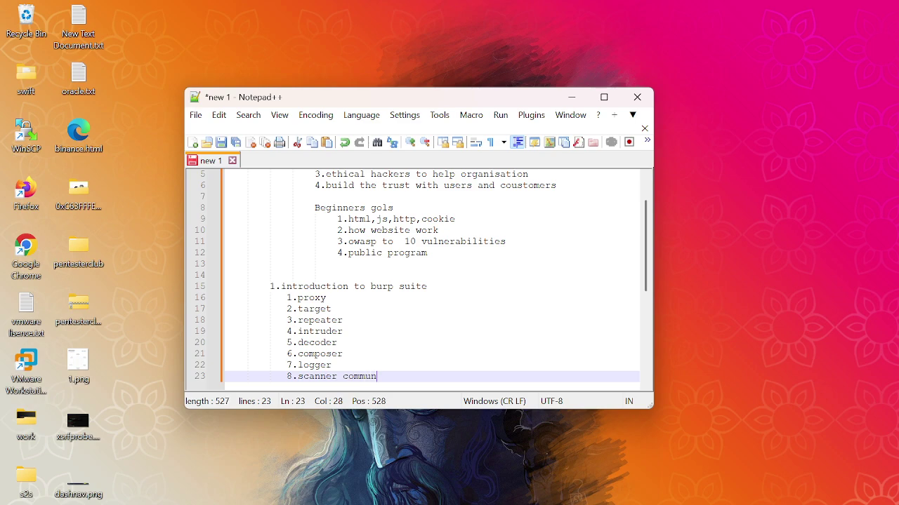
text(ity edition is not possible)
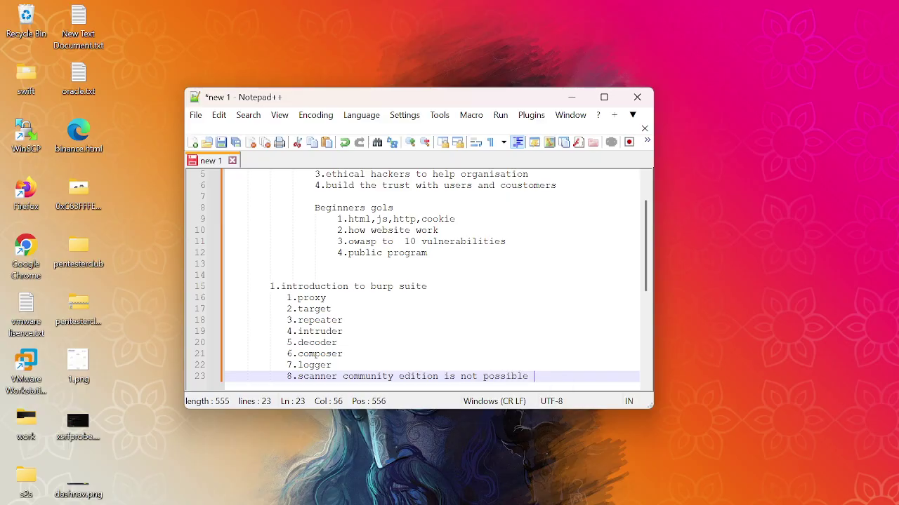
key(Return)
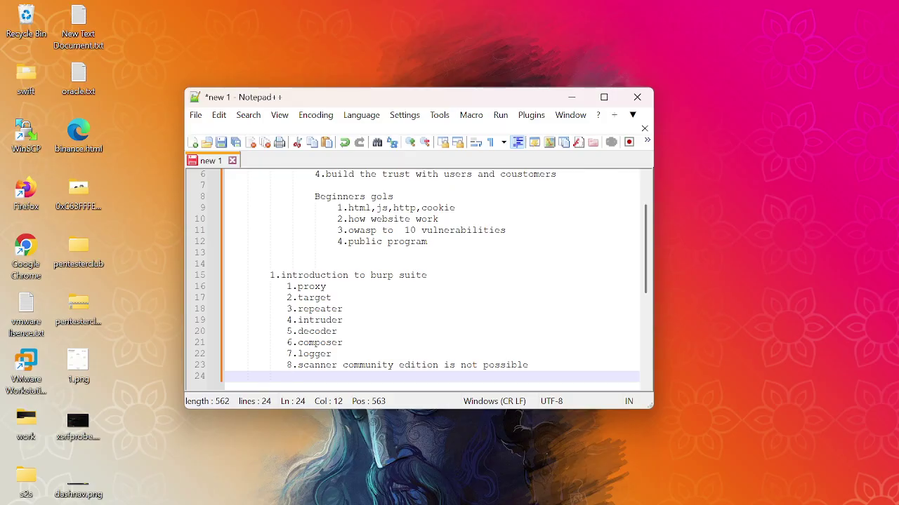
Launch VMware Workstation, open the kali virtual machine and power it on, dismissing the hint
click(40, 368)
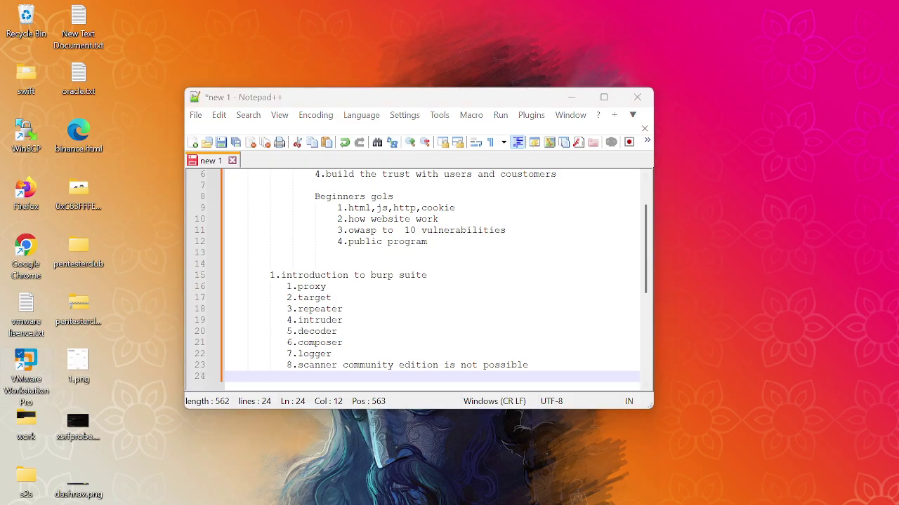
key(Return)
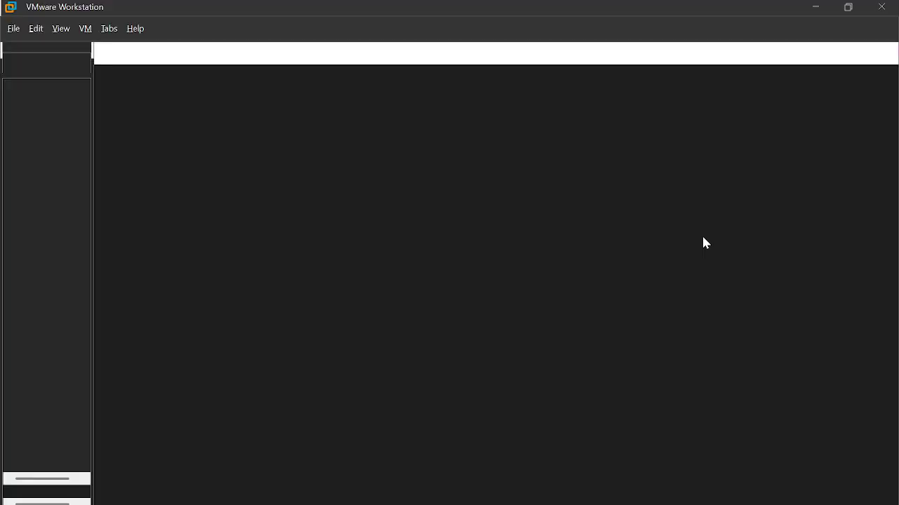
click(50, 127)
double_click(49, 127)
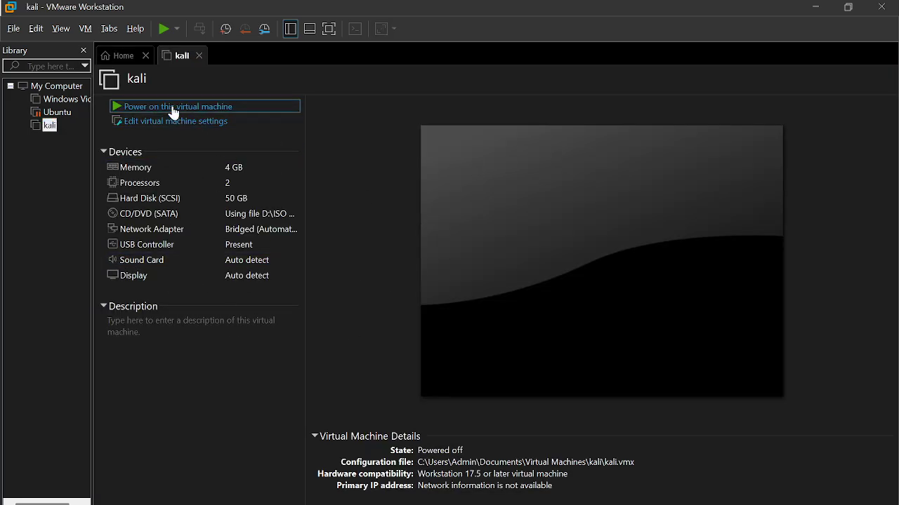
click(172, 107)
key(Return)
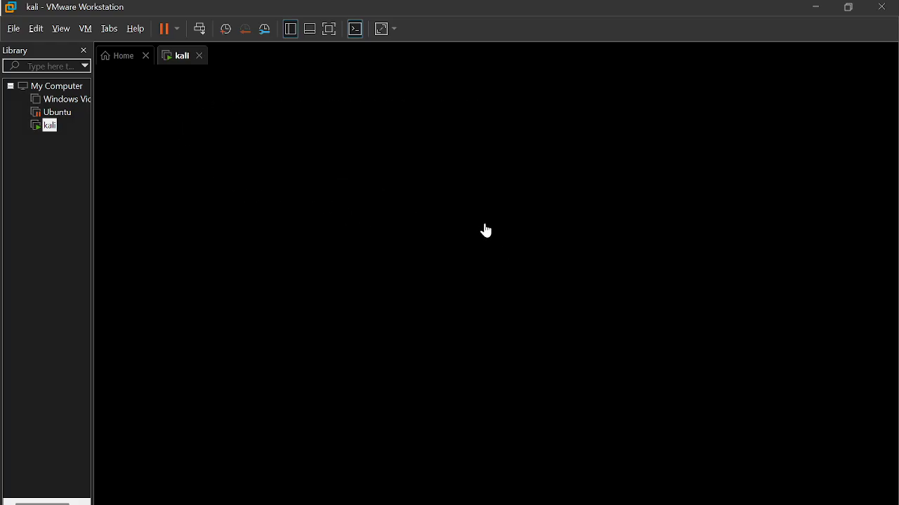
Log in to the Kali guest with the account's username and password
text(pentesterclub)
key(Tab)
text(kali)
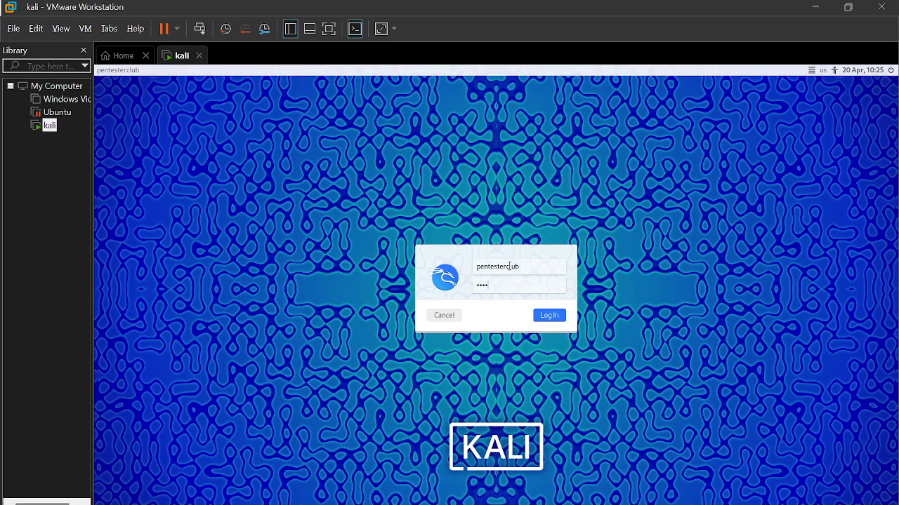
key(Return)
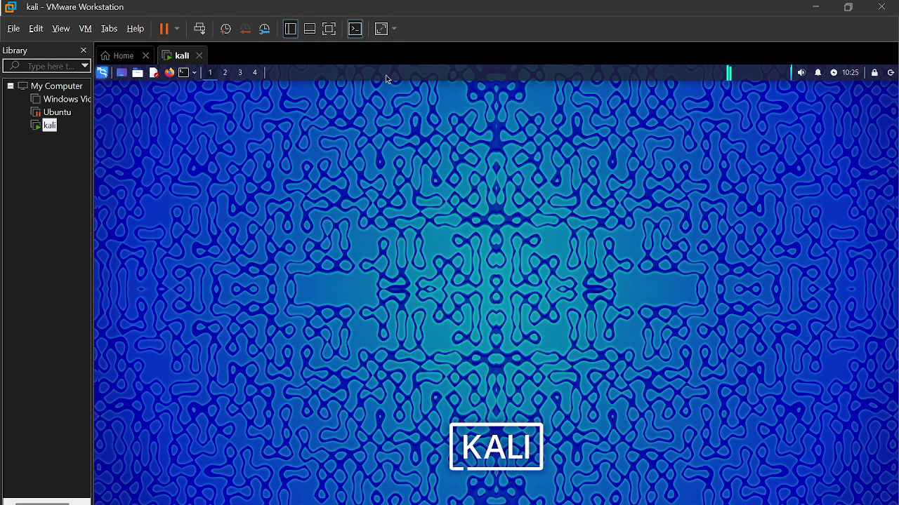
Clear Firefox's recent history for Everything, then close Firefox
click(329, 29)
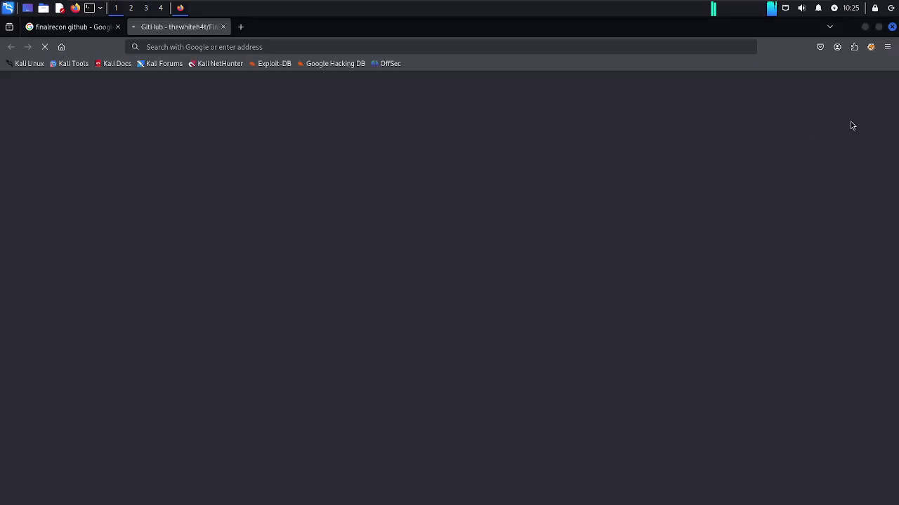
click(888, 47)
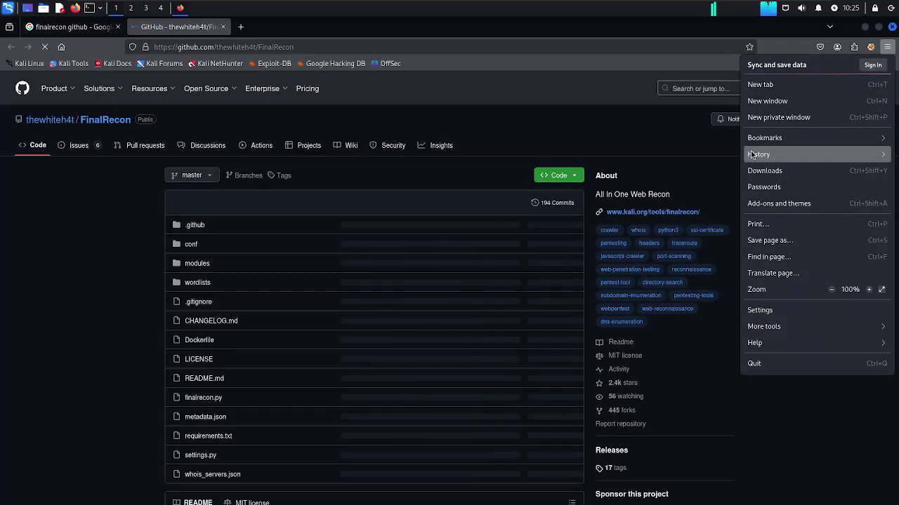
click(754, 154)
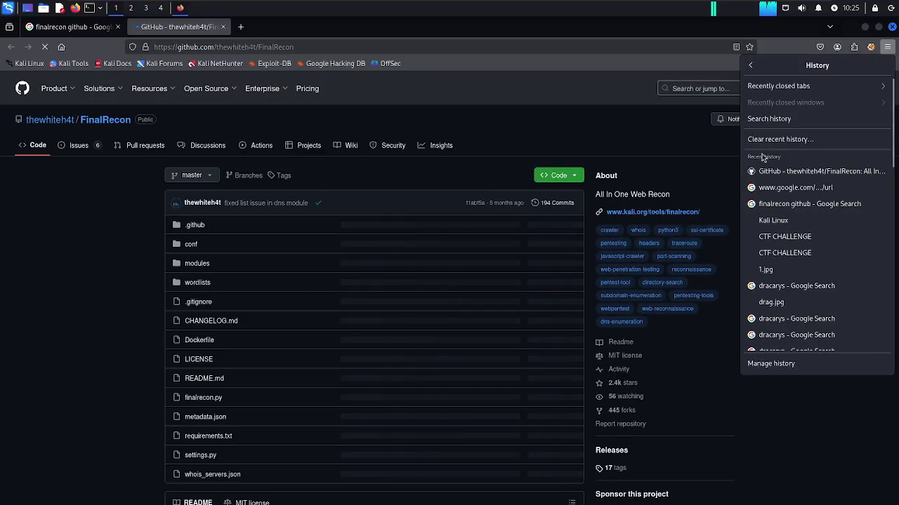
click(765, 139)
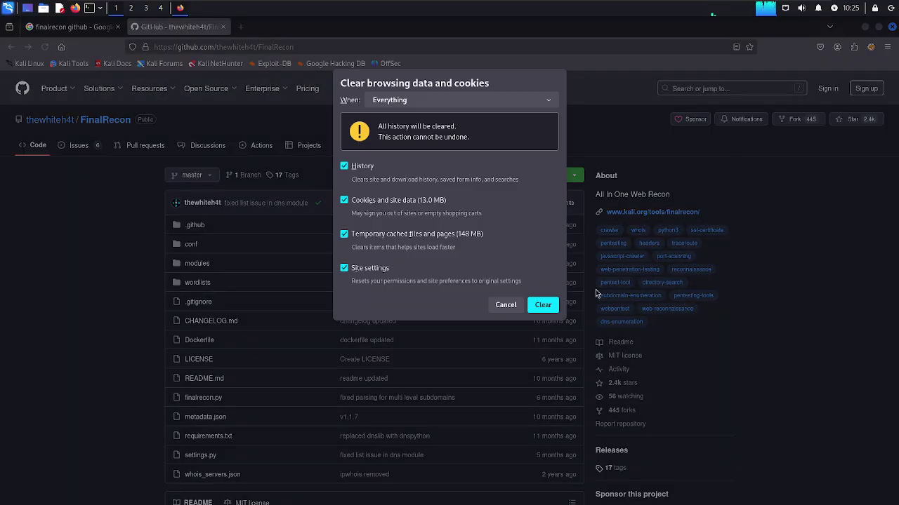
click(543, 305)
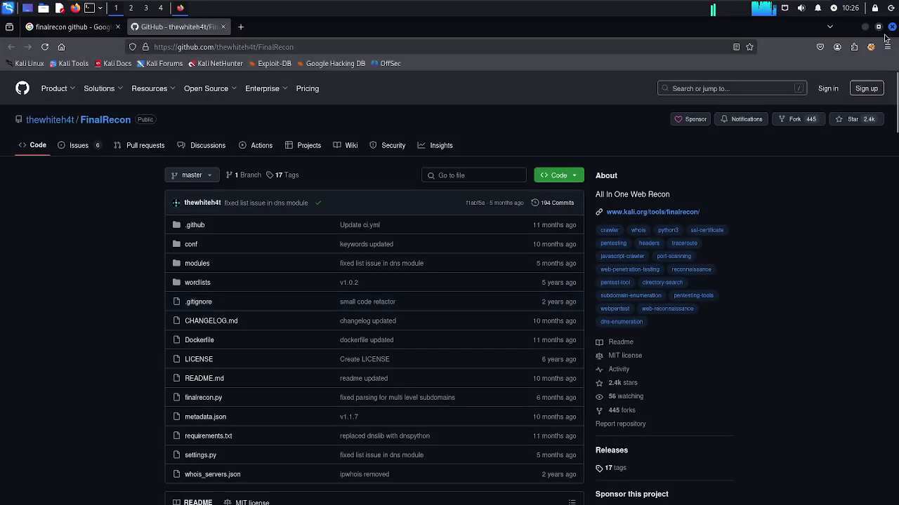
click(892, 26)
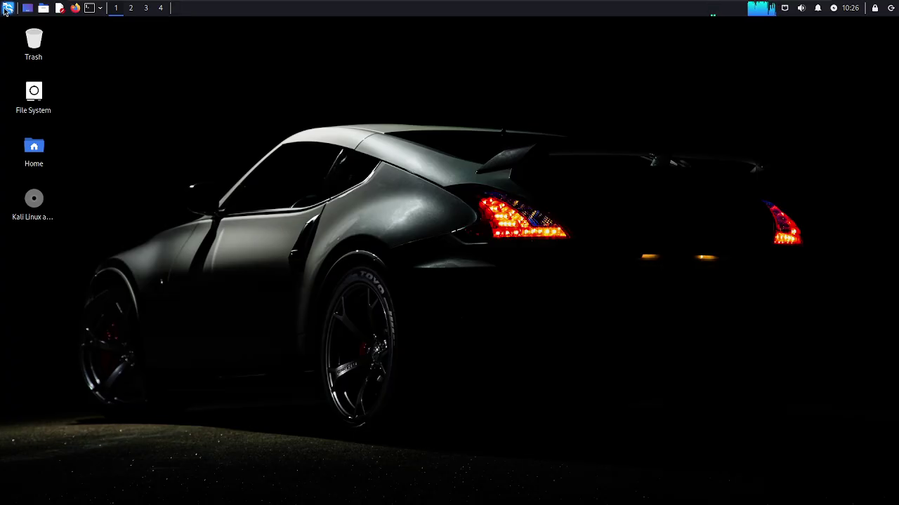
Launch Burp Suite by searching 'burp' in the Kali menu and dismiss the JRE warning
click(7, 8)
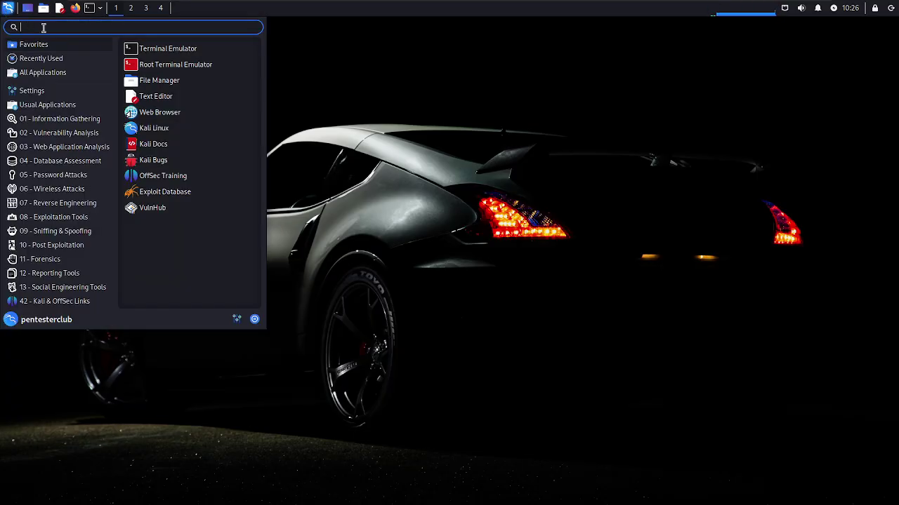
text(burp)
key(Return)
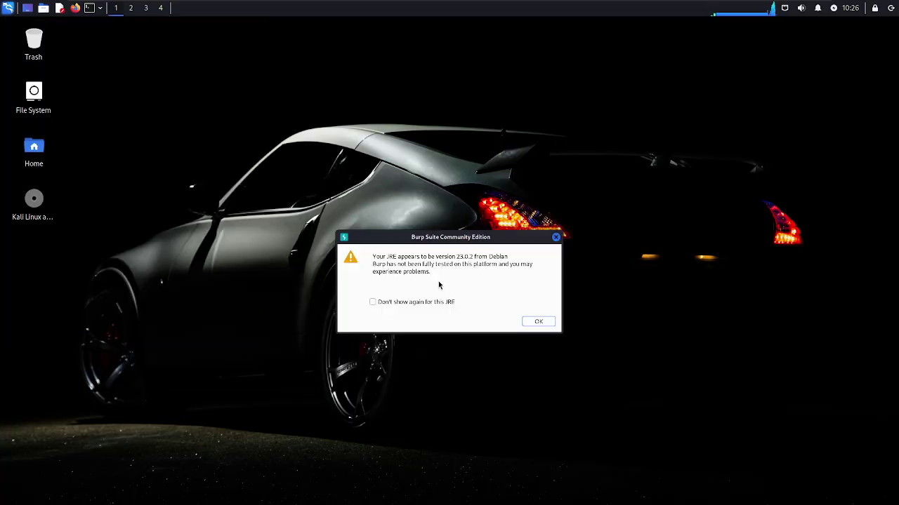
click(533, 322)
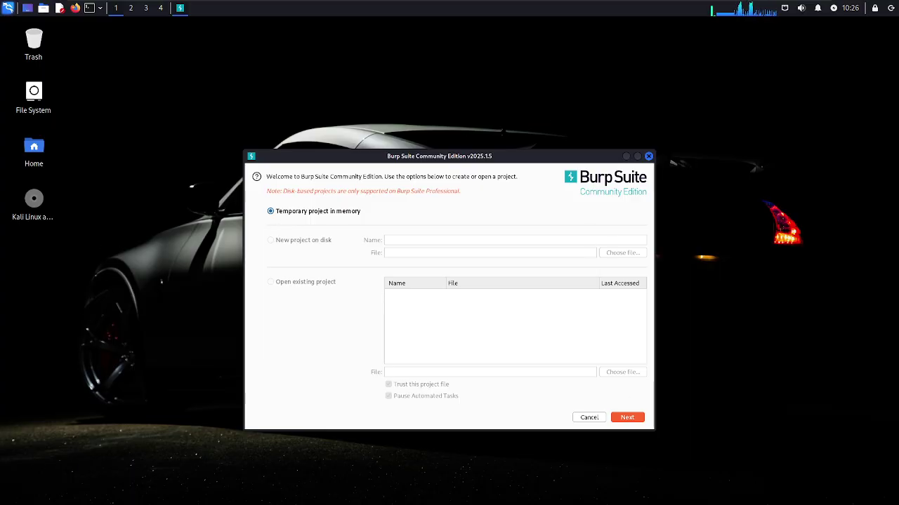
Start a temporary in-memory Burp project using Burp defaults and reposition the window
click(629, 417)
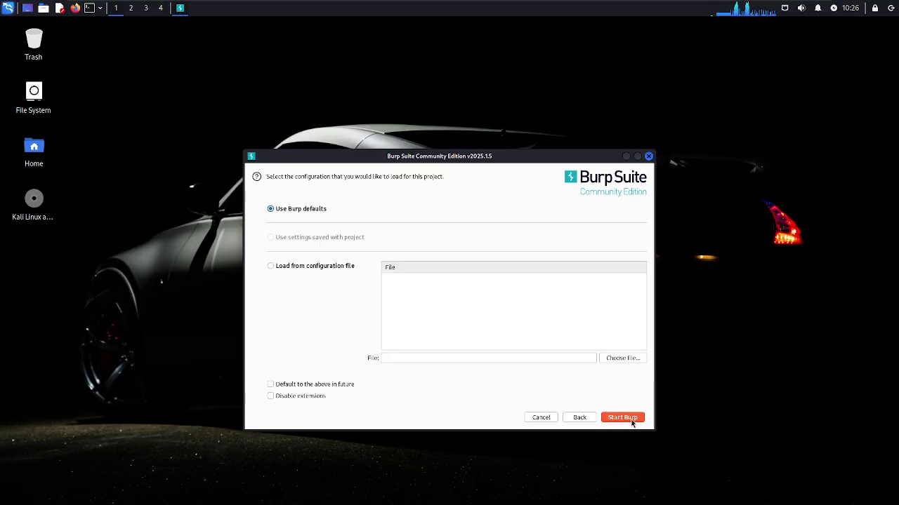
click(622, 418)
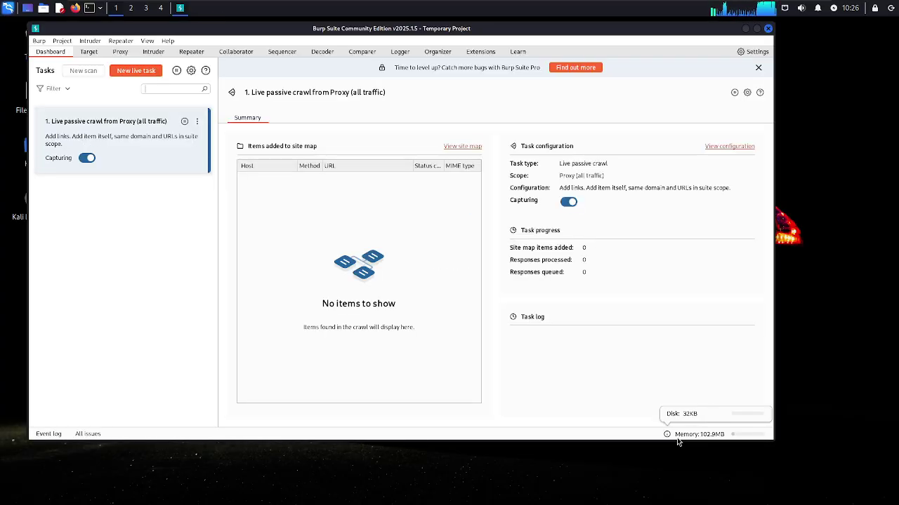
drag(340, 28, 379, 43)
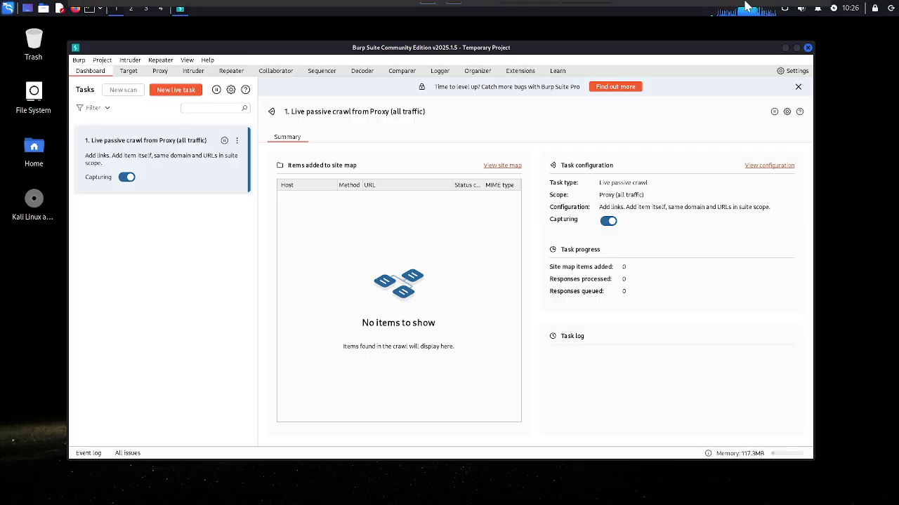
Bring Notepad++ to the front and correct item 6 from composer to comparer
mouse_move(709, 11)
key(super)
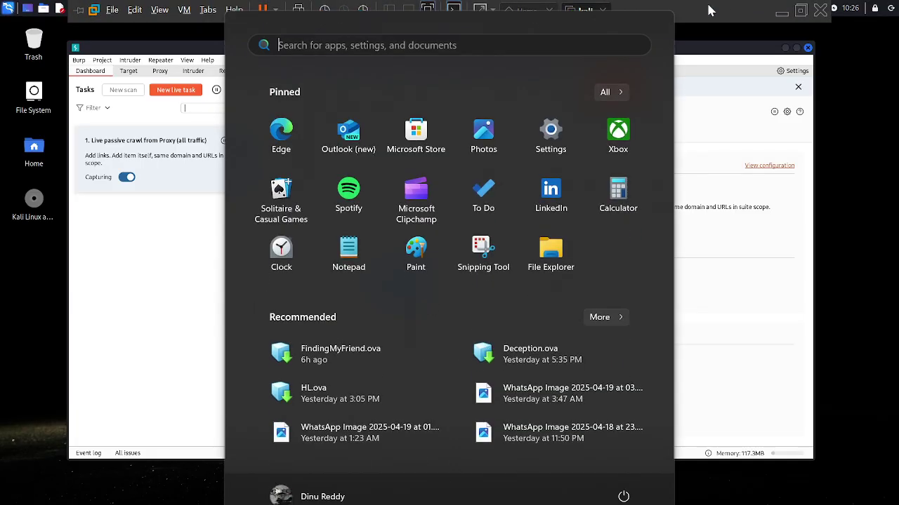
key(alt+Tab)
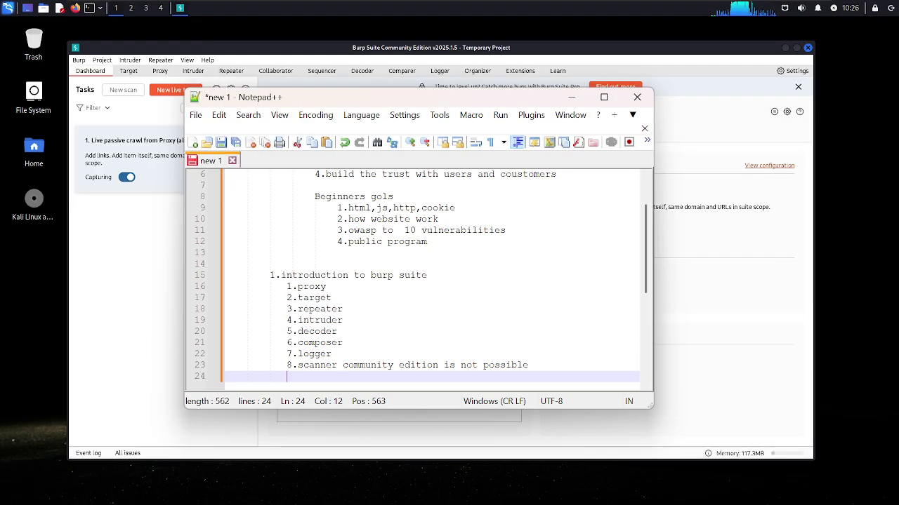
drag(397, 102, 386, 134)
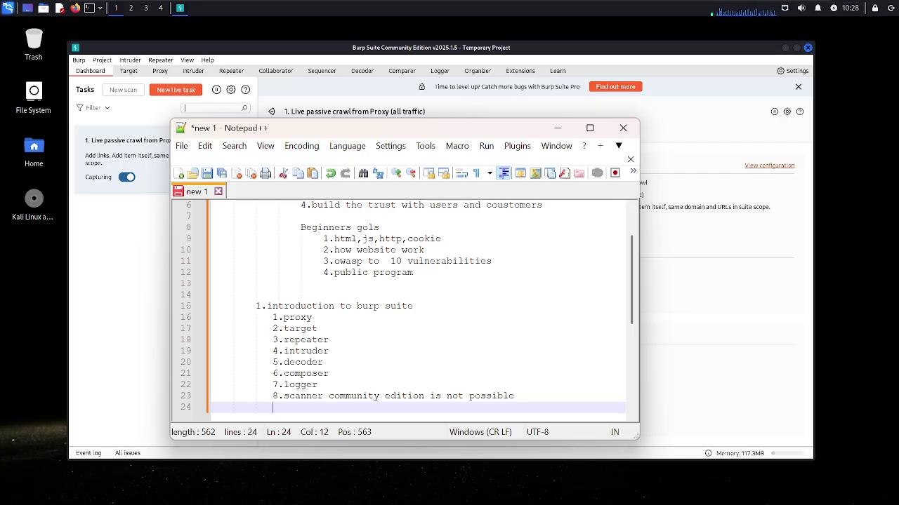
drag(329, 374, 302, 373)
key(shift+Right)
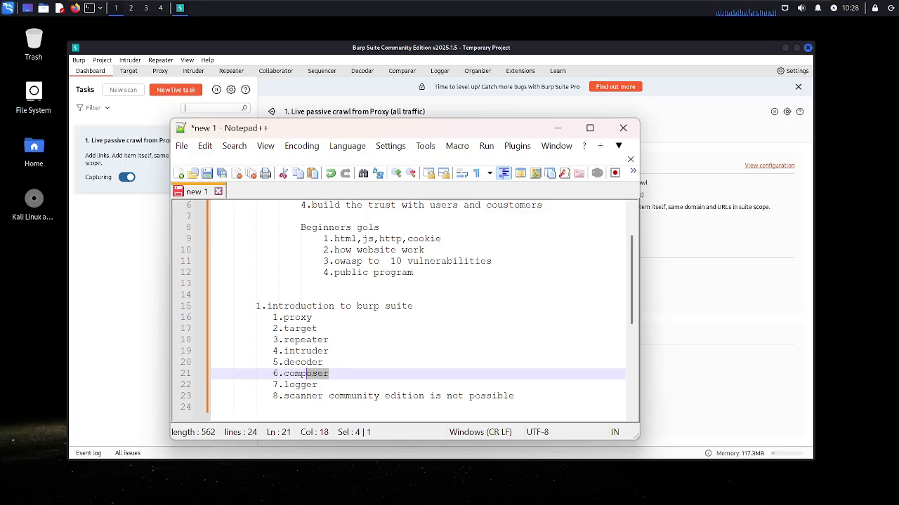
text(ar)
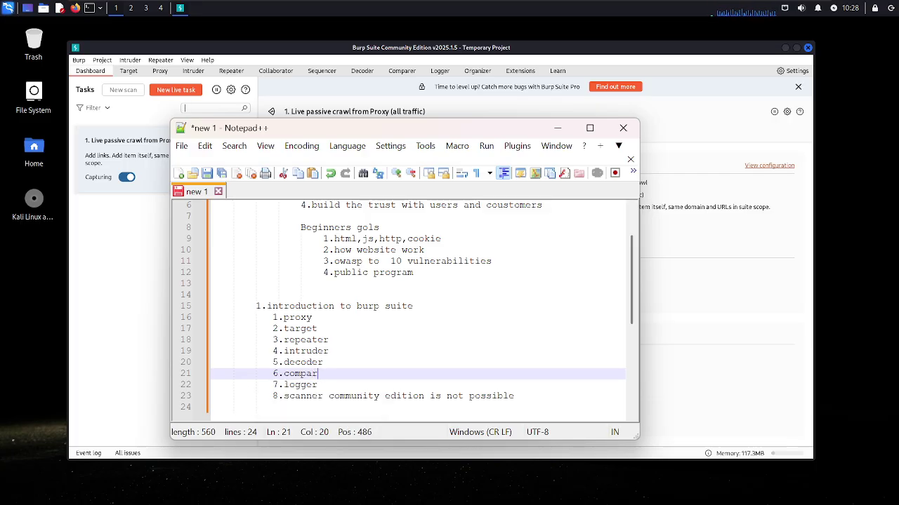
text(er)
Confirm the 127.0.0.1:8080 listener in Burp's Proxy settings, then launch Firefox
click(77, 11)
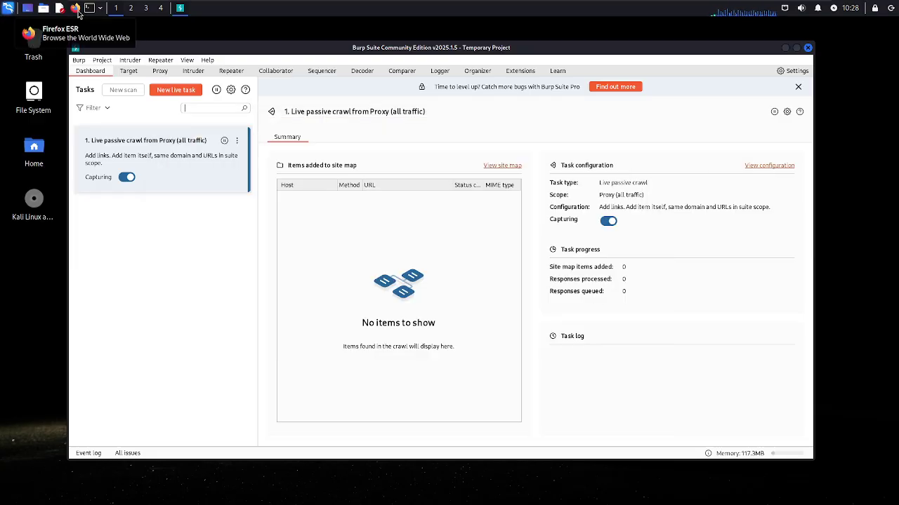
click(128, 73)
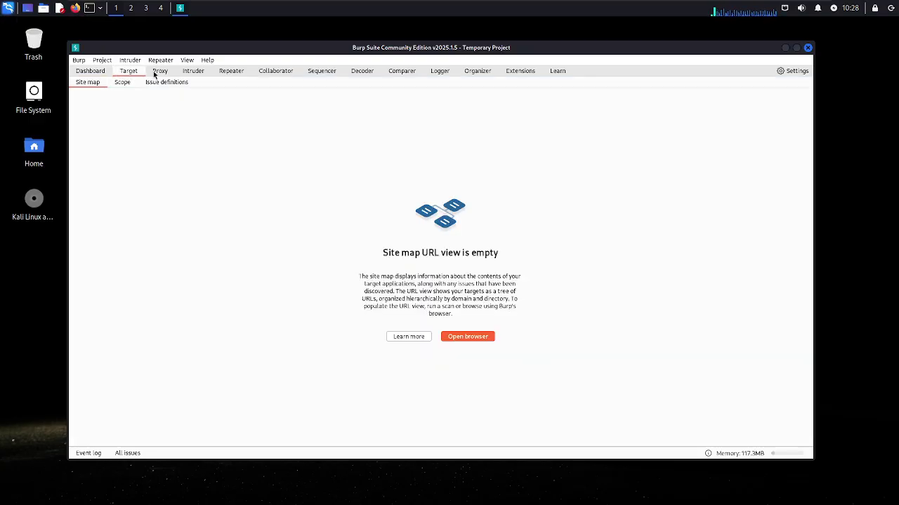
click(161, 73)
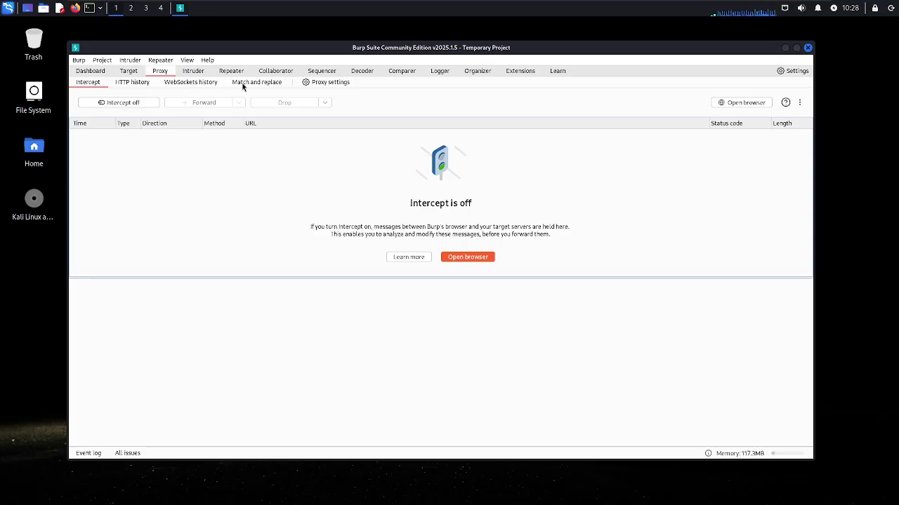
click(333, 85)
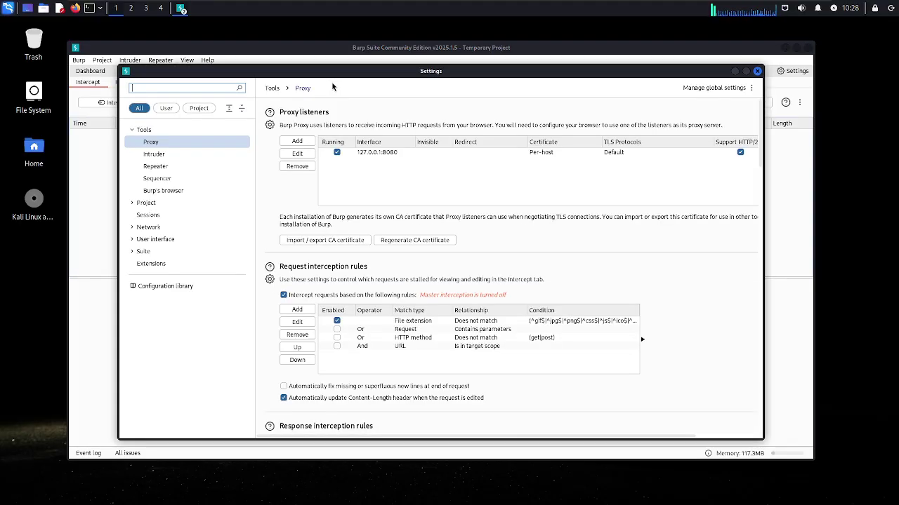
click(377, 155)
click(552, 156)
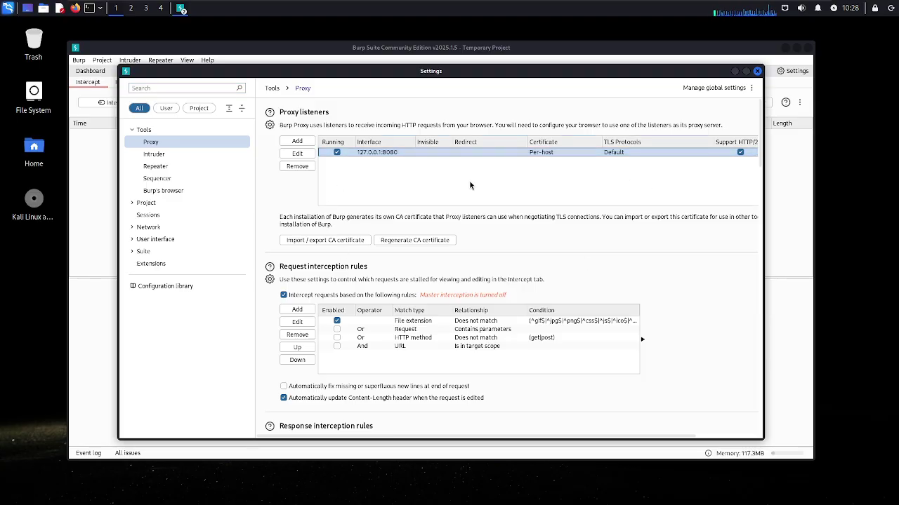
click(74, 10)
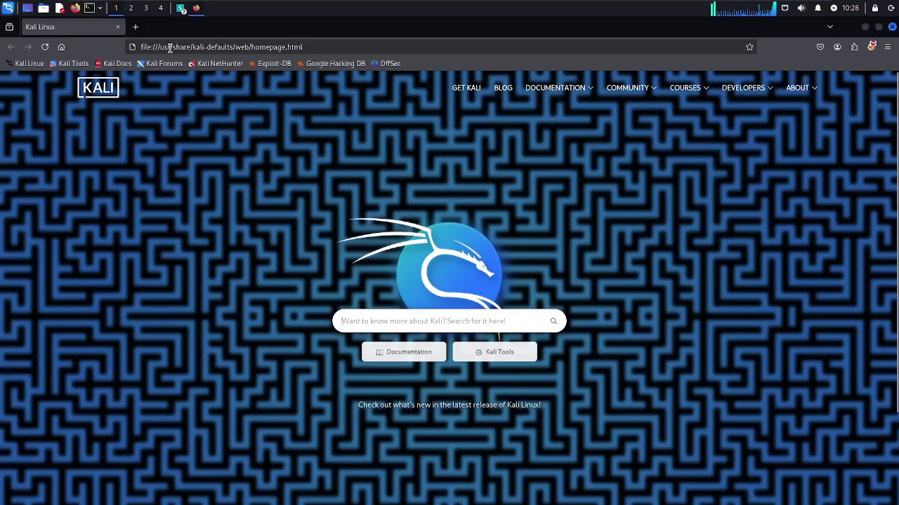
Load the Burp welcome page at 127.0.0.1:8080 and download its CA certificate cacert.der
click(169, 47)
text(12)
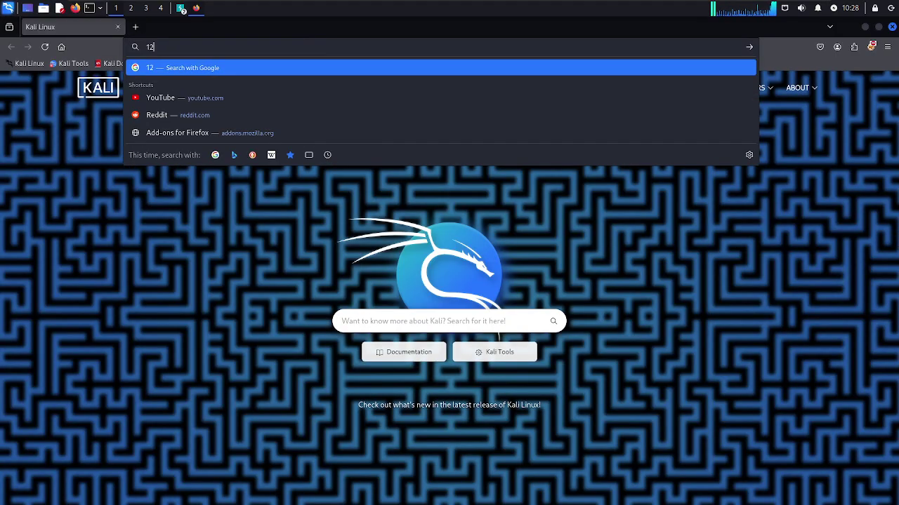
text(7.0.0.1:8080)
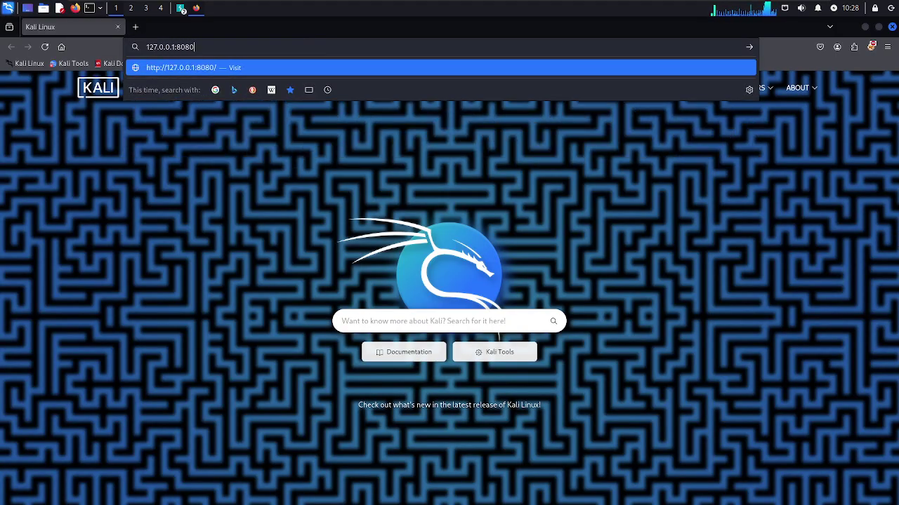
key(Return)
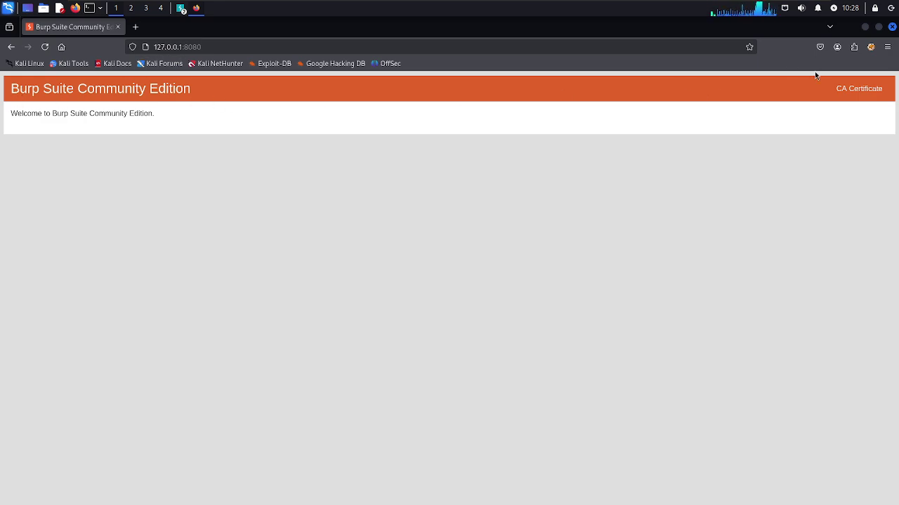
click(870, 91)
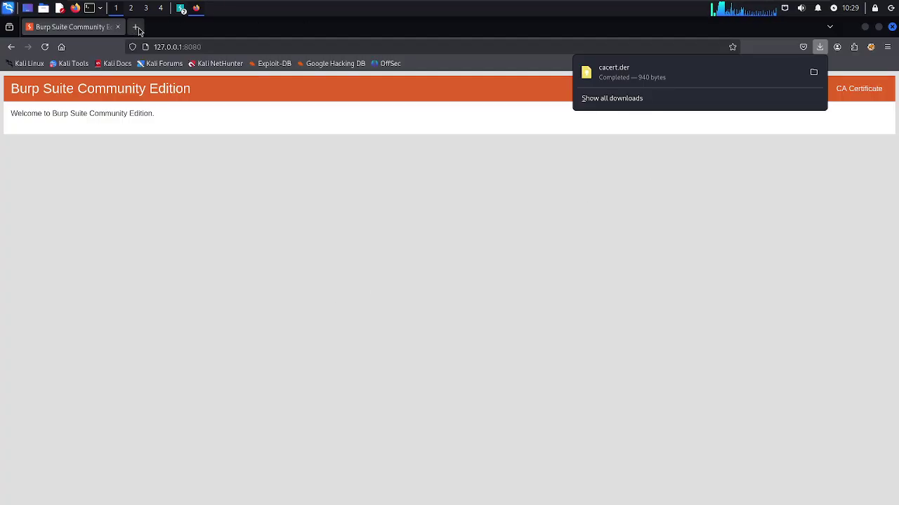
Open Firefox's Certificate Manager by searching the settings for 'cer'
click(888, 46)
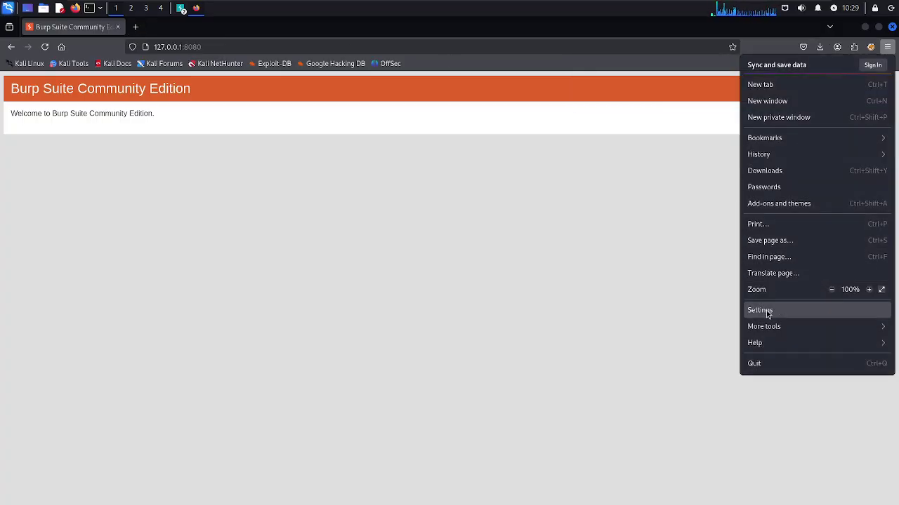
click(766, 310)
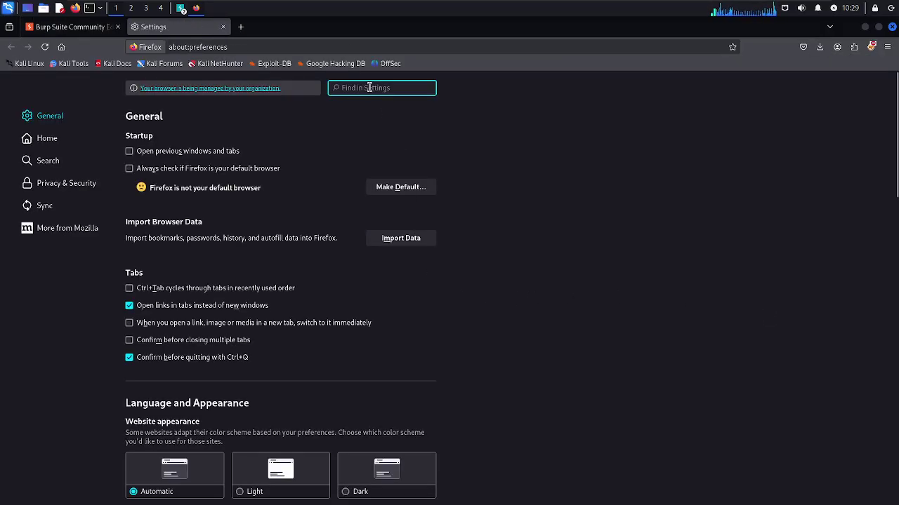
text(cer)
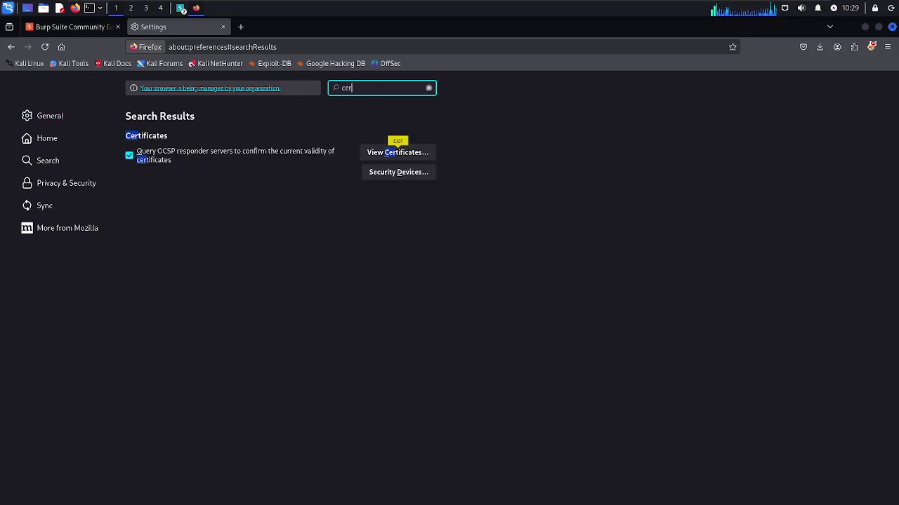
click(407, 155)
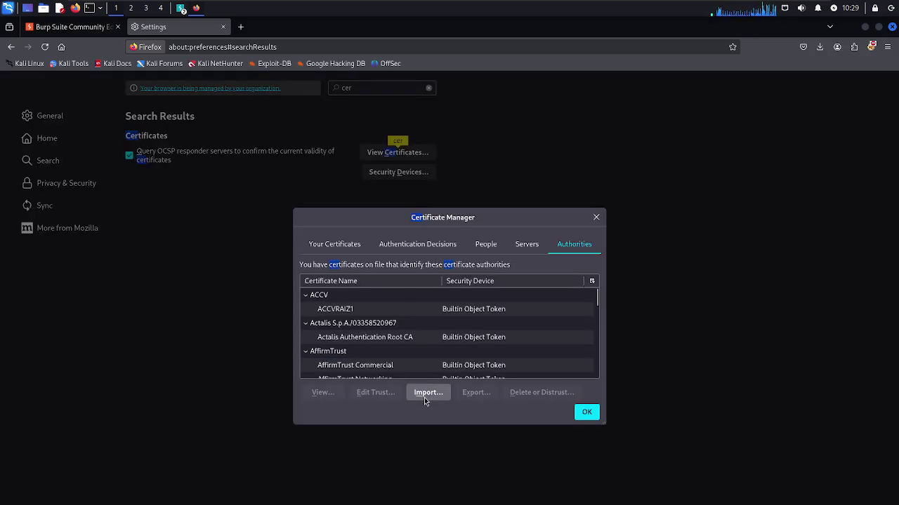
Import cacert.der as an authority trusted for websites and email users
click(425, 397)
click(276, 112)
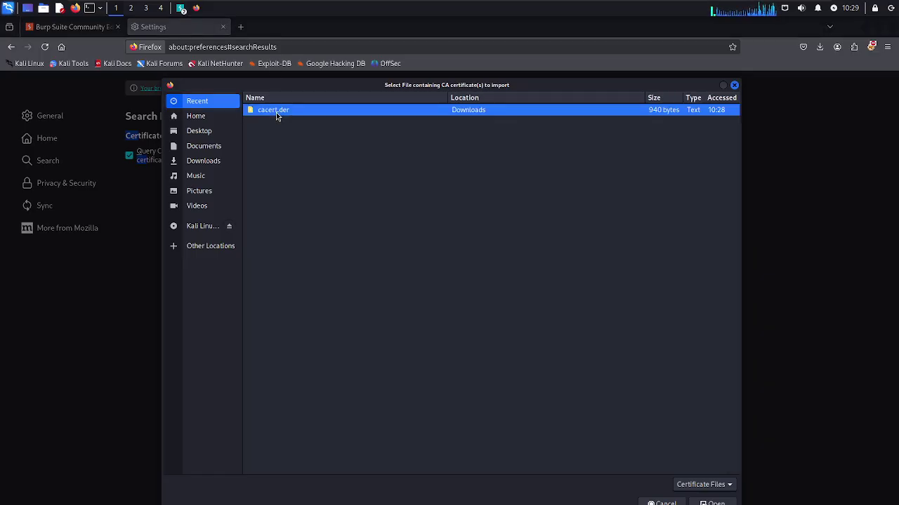
click(712, 503)
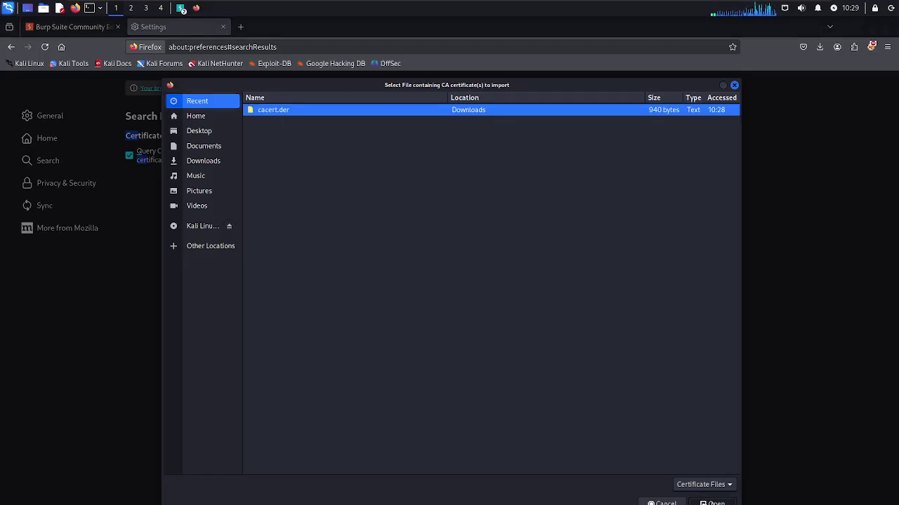
click(277, 296)
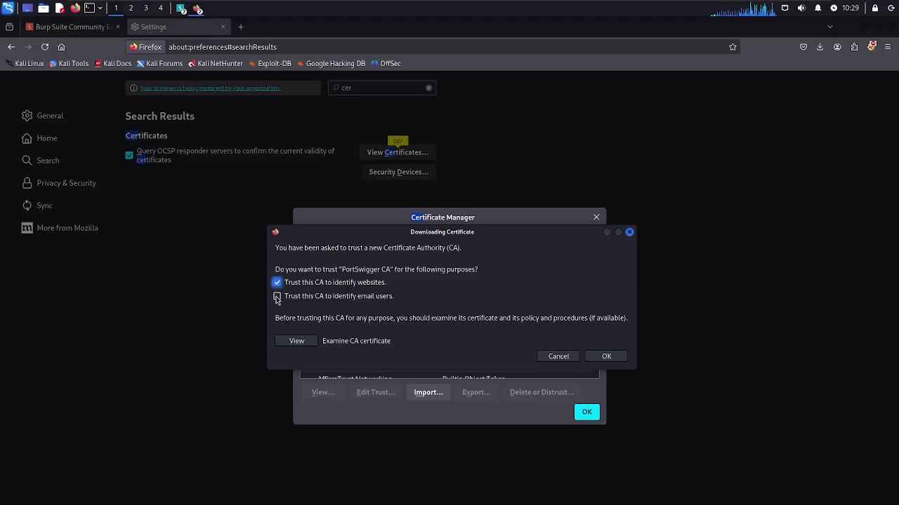
click(601, 357)
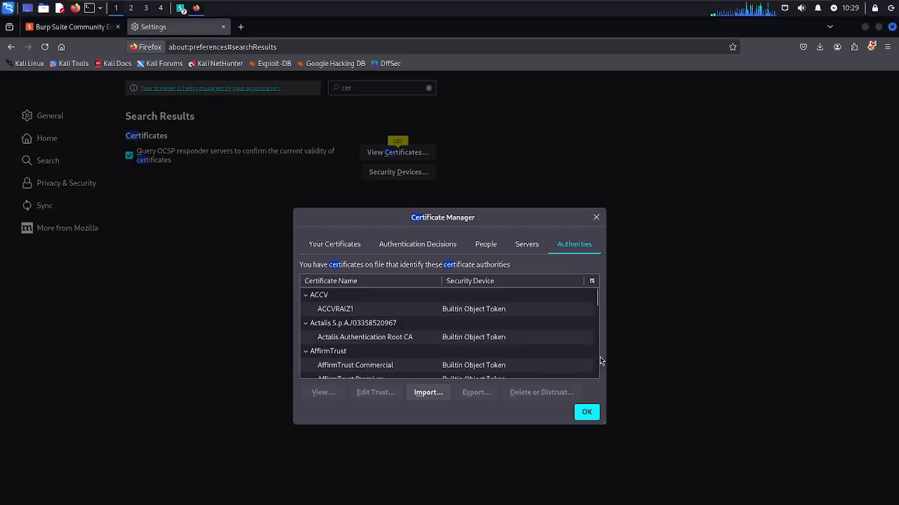
click(588, 414)
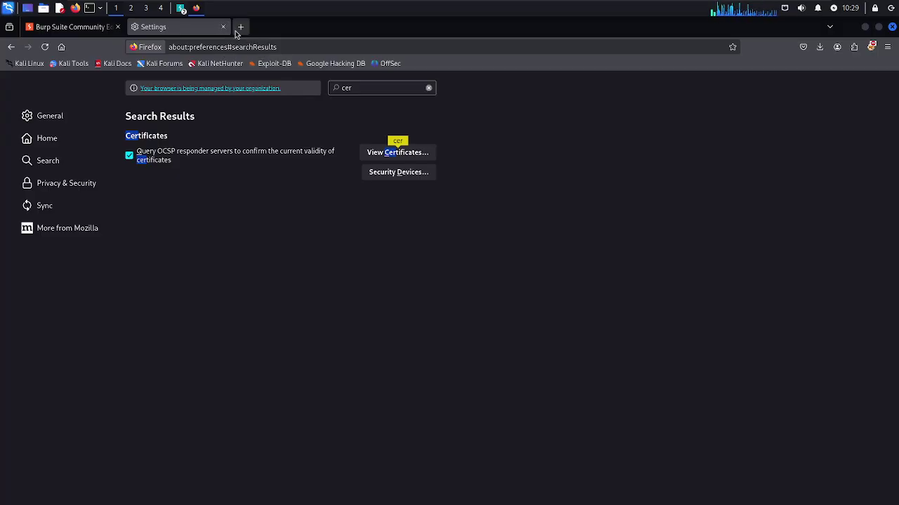
Search 'foxyproxy' in a new tab and open the FoxyProxy Standard add-on page
click(239, 28)
text(foxy)
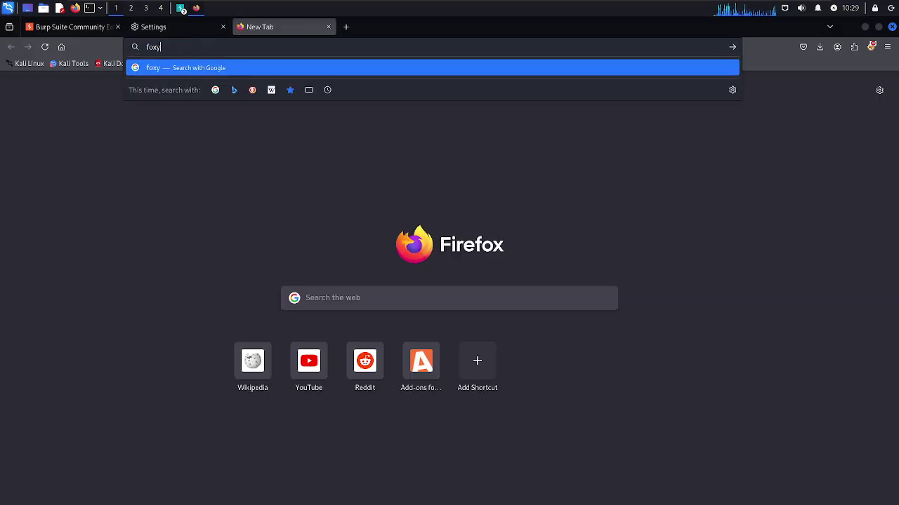
text(proxy)
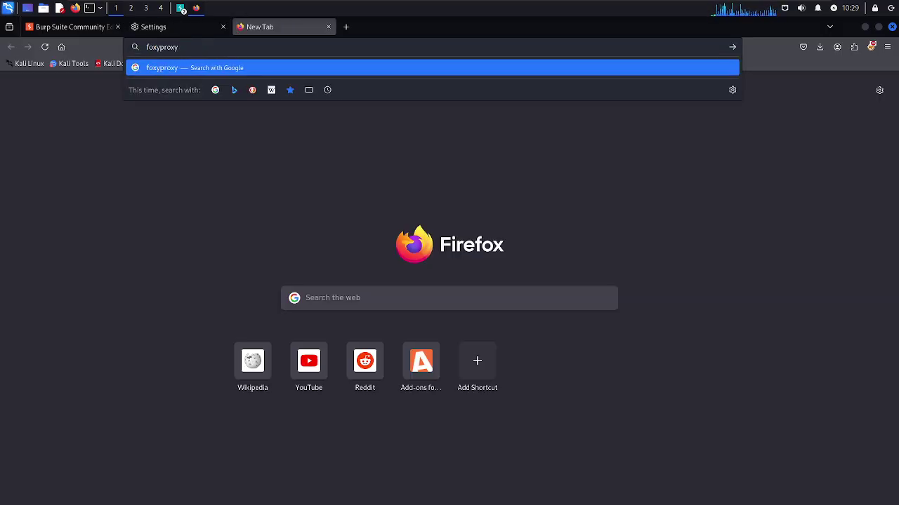
key(Return)
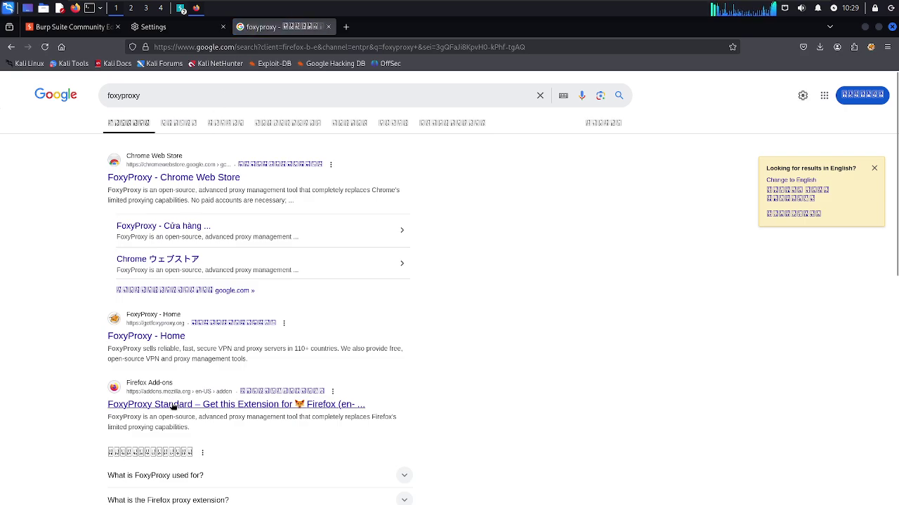
click(173, 406)
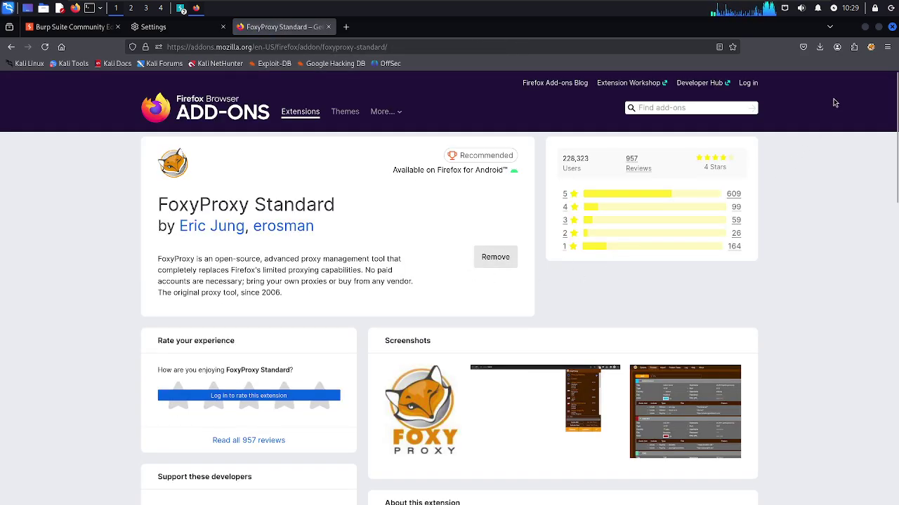
click(871, 48)
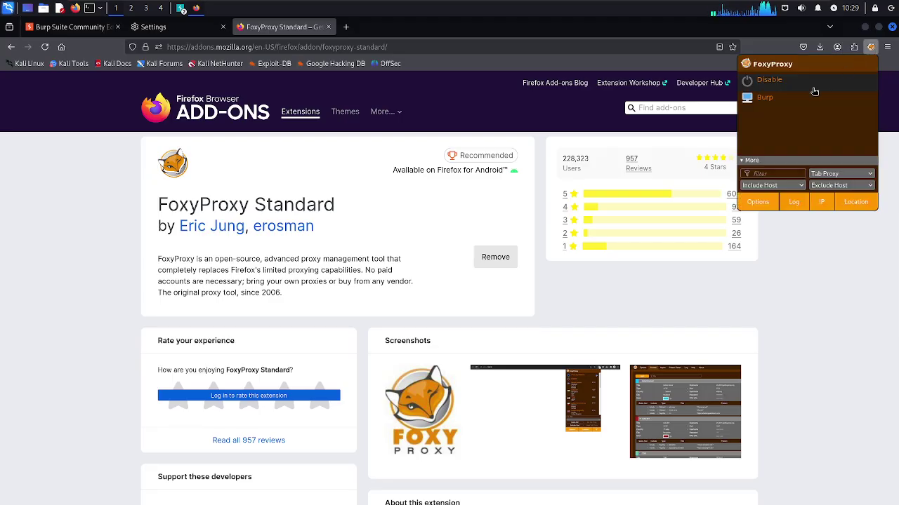
Open FoxyProxy Options, acknowledge the permission notice, and delete the old Burp proxy entry
right_click(781, 108)
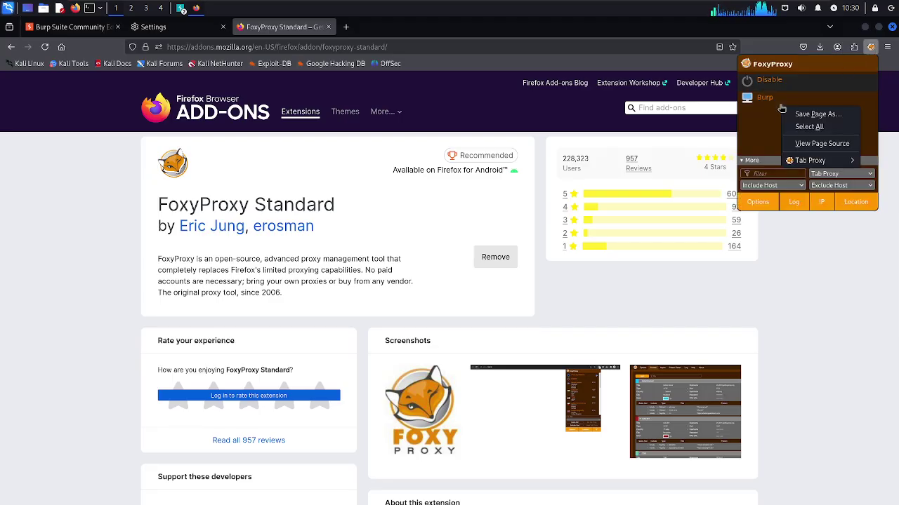
click(769, 104)
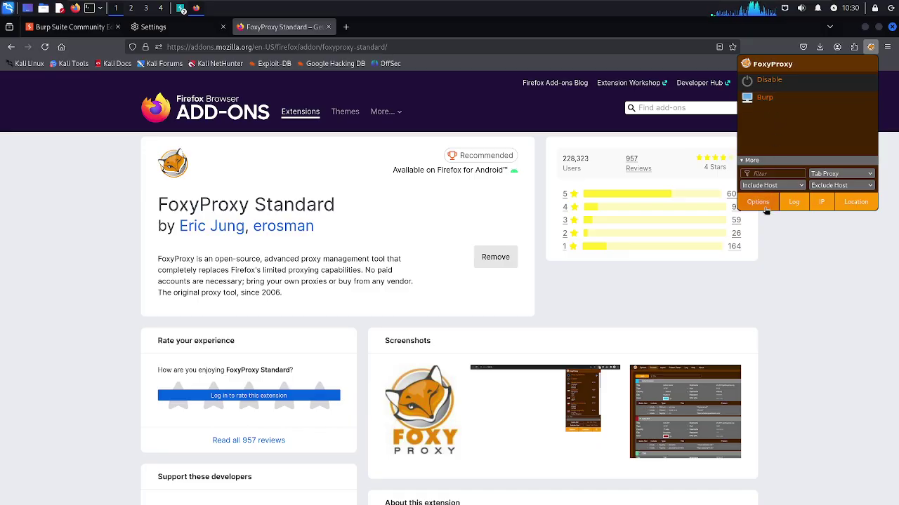
click(765, 207)
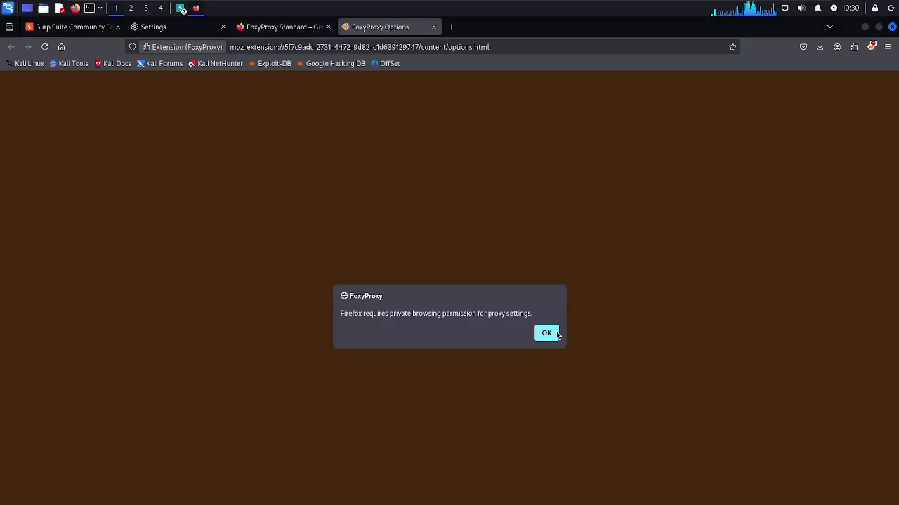
click(555, 334)
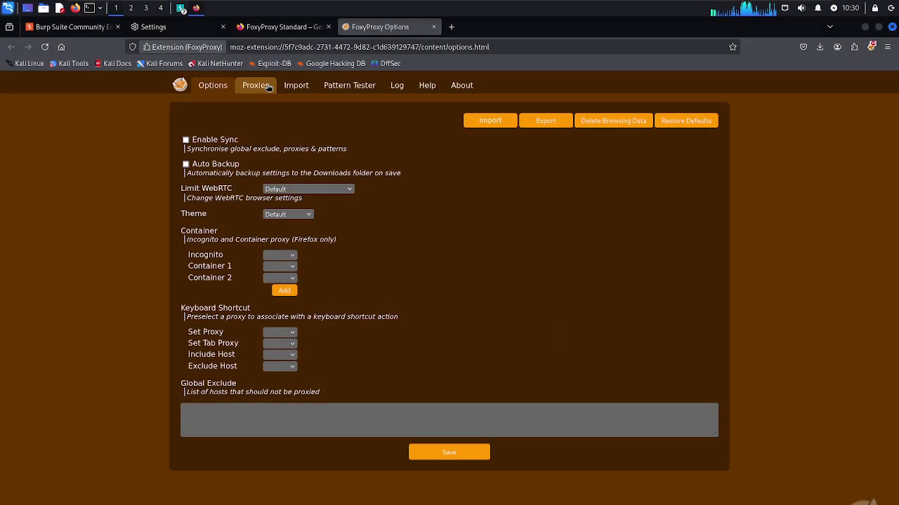
click(268, 85)
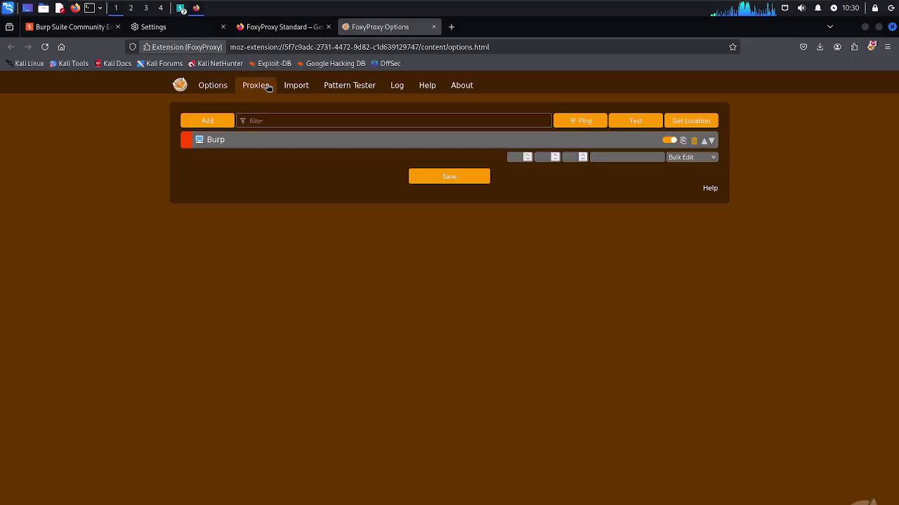
click(694, 142)
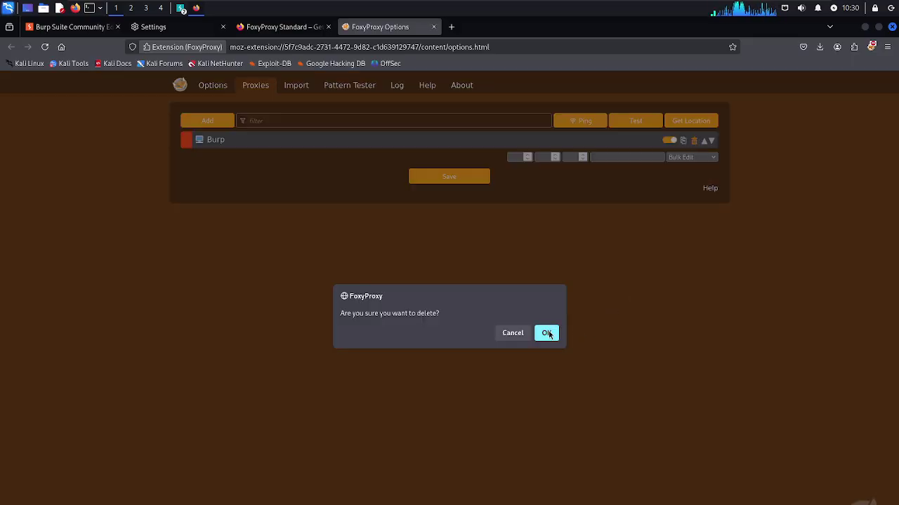
click(547, 333)
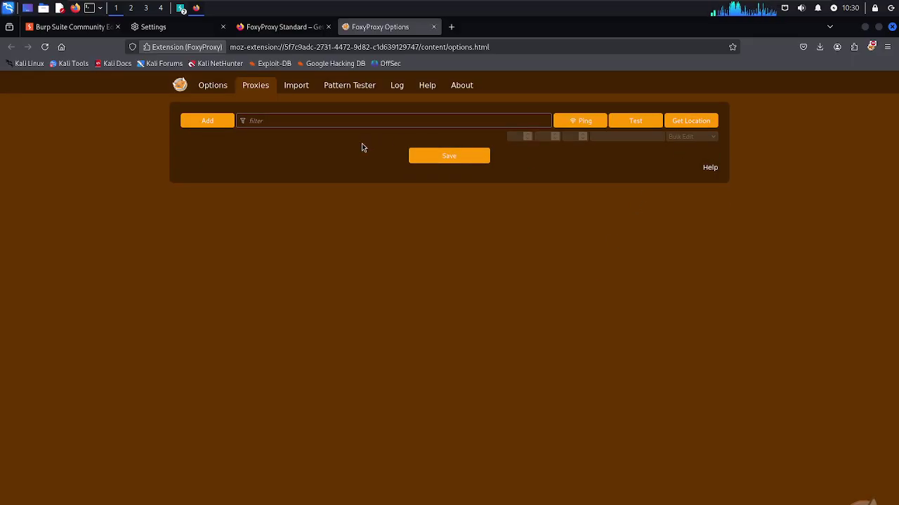
Add a new FoxyProxy proxy with a dark-blue colour and the title Burp
click(207, 121)
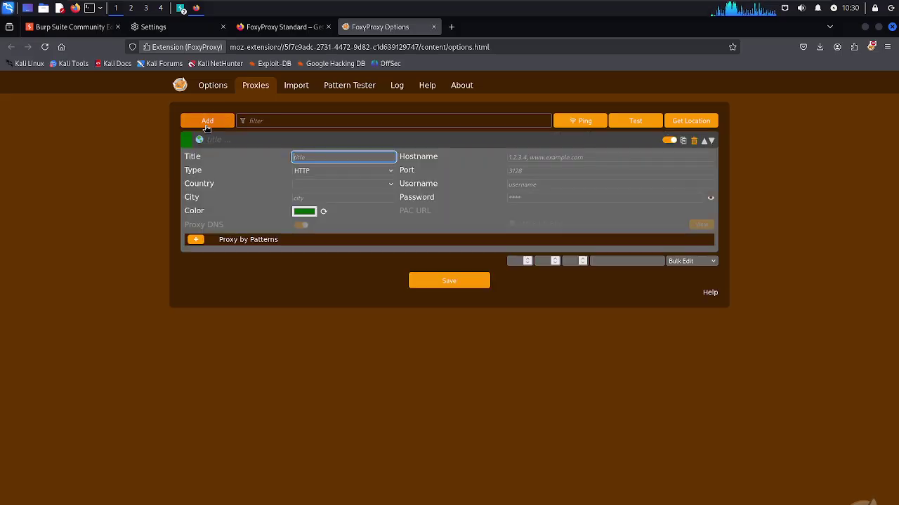
click(324, 212)
click(324, 212)
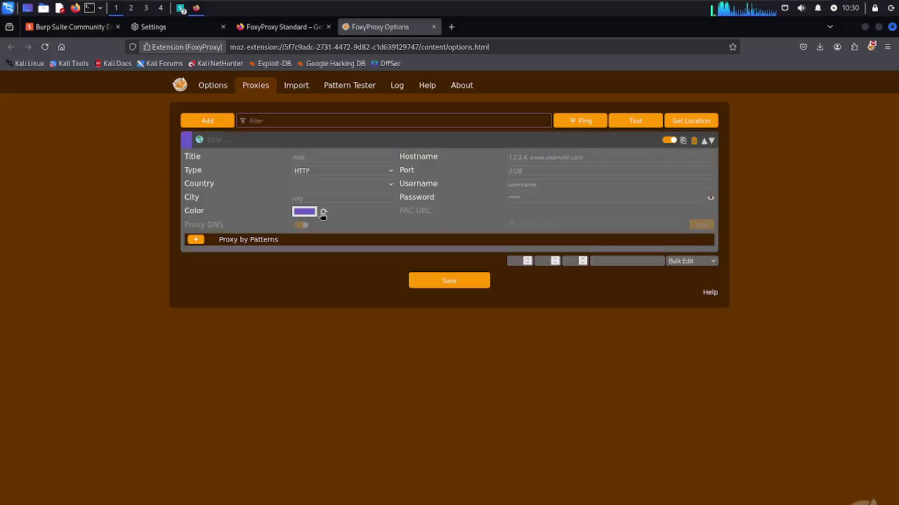
click(323, 213)
click(301, 157)
text(Burp)
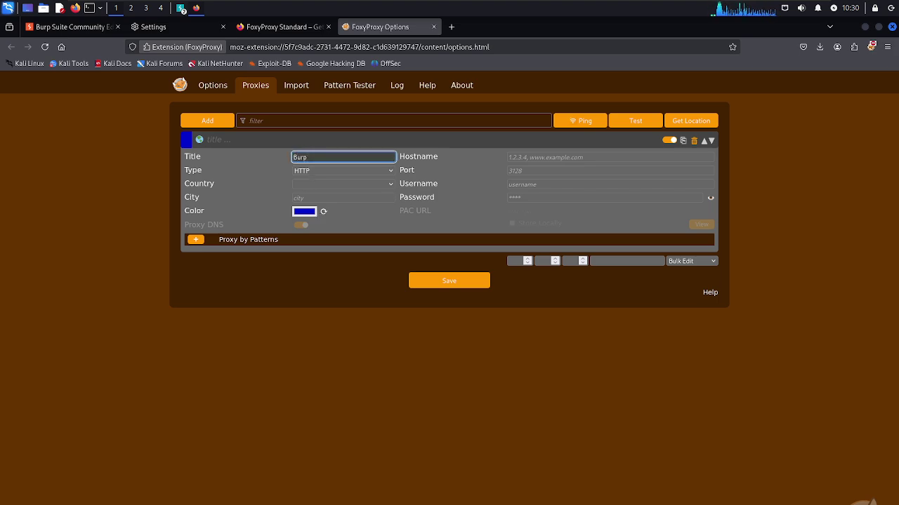
Check Burp's proxy listener address 127.0.0.1:8080 in Burp's settings window
click(514, 158)
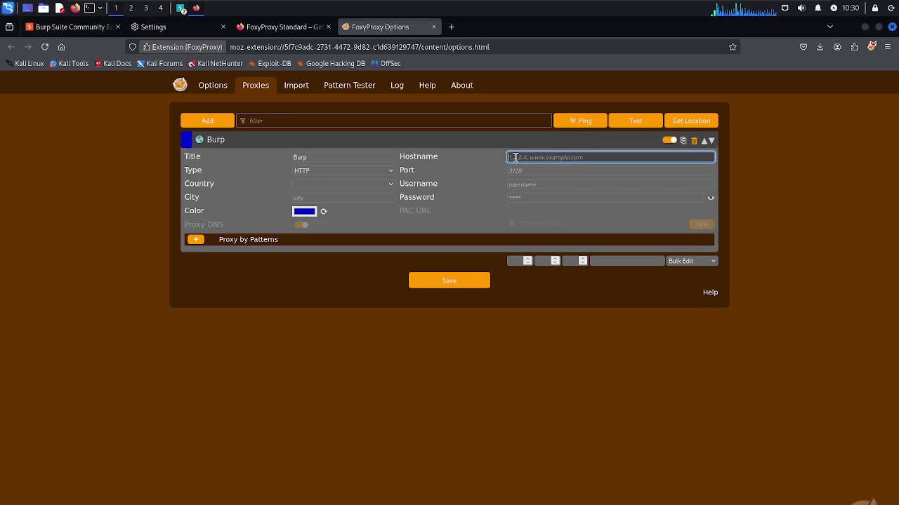
click(181, 9)
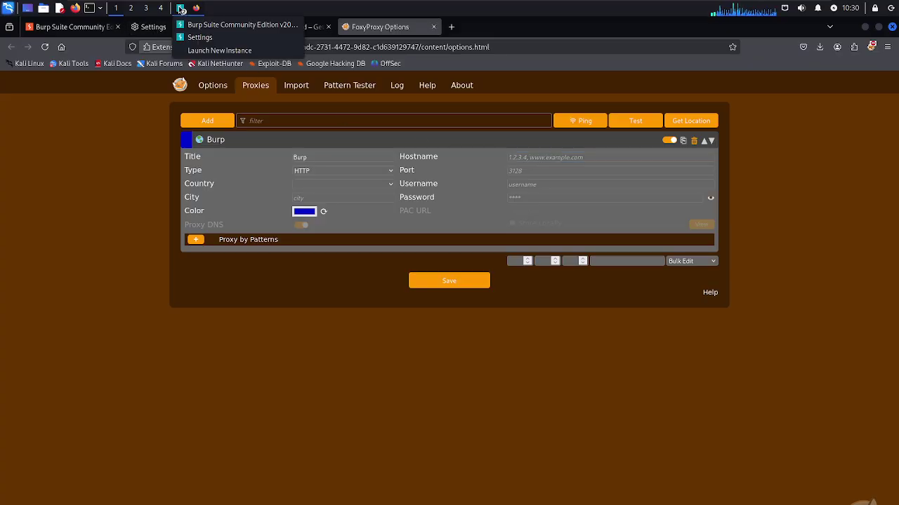
click(193, 41)
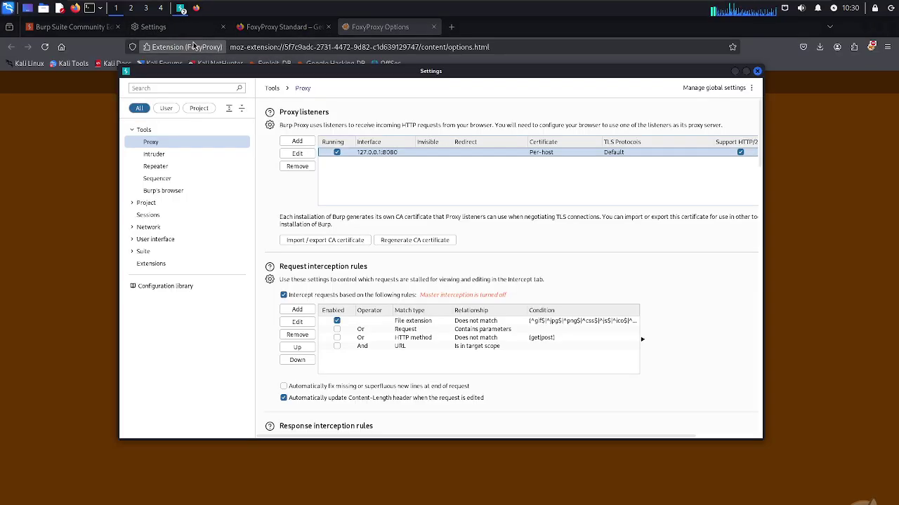
click(363, 153)
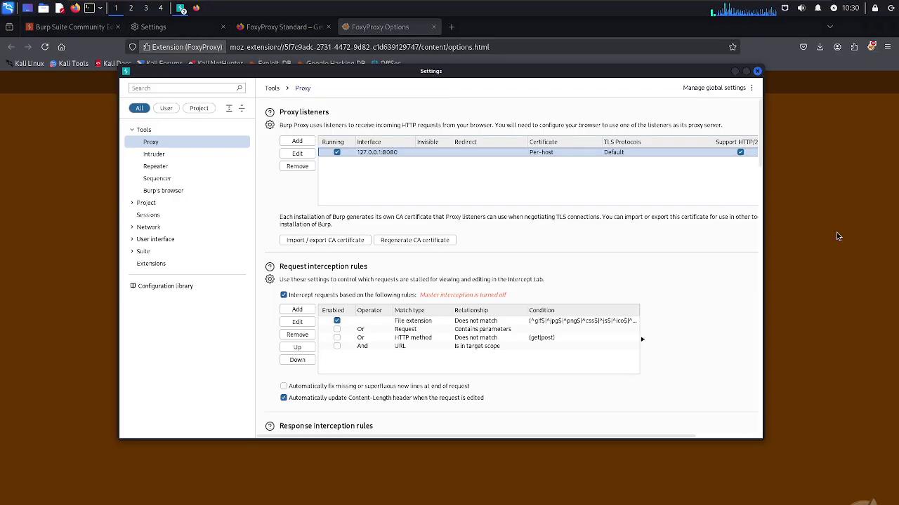
click(839, 232)
Set the proxy hostname to 127.0.0.1 and port 8080, and save it
click(524, 157)
text(127.0.)
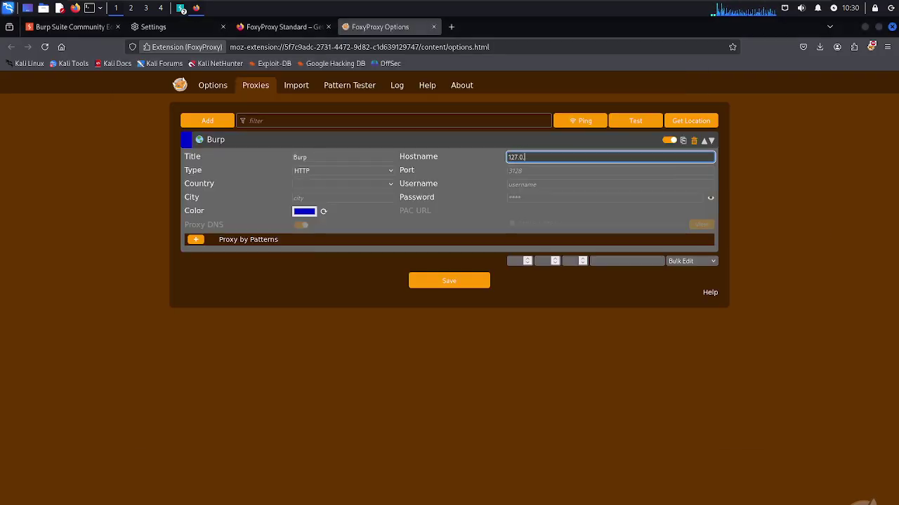
text(0.1)
click(524, 171)
text(8080)
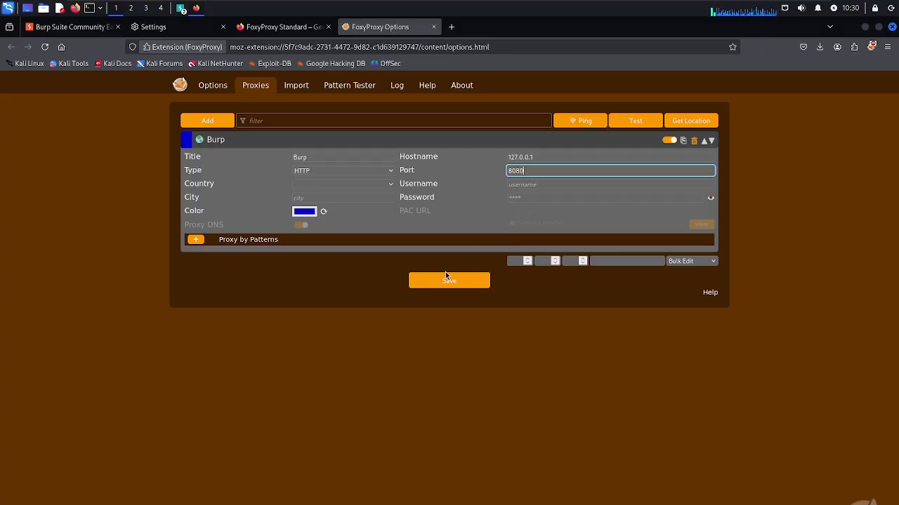
click(444, 279)
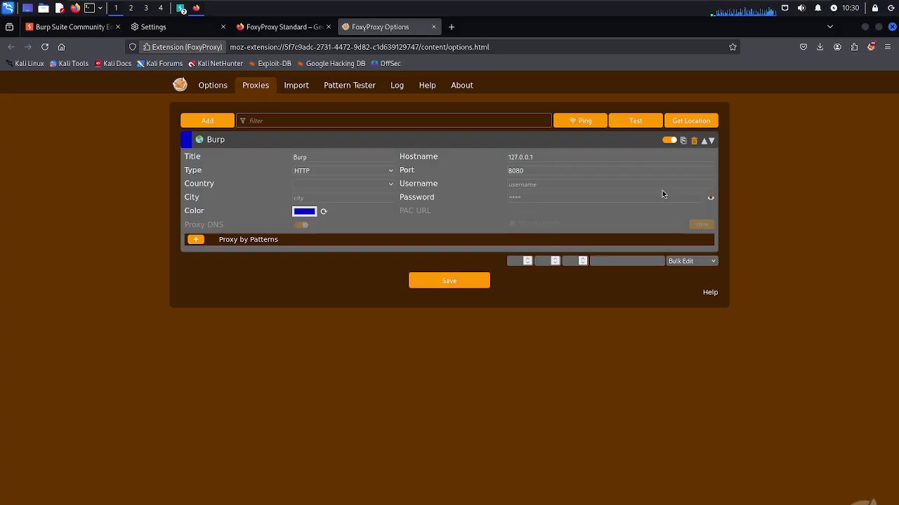
click(870, 47)
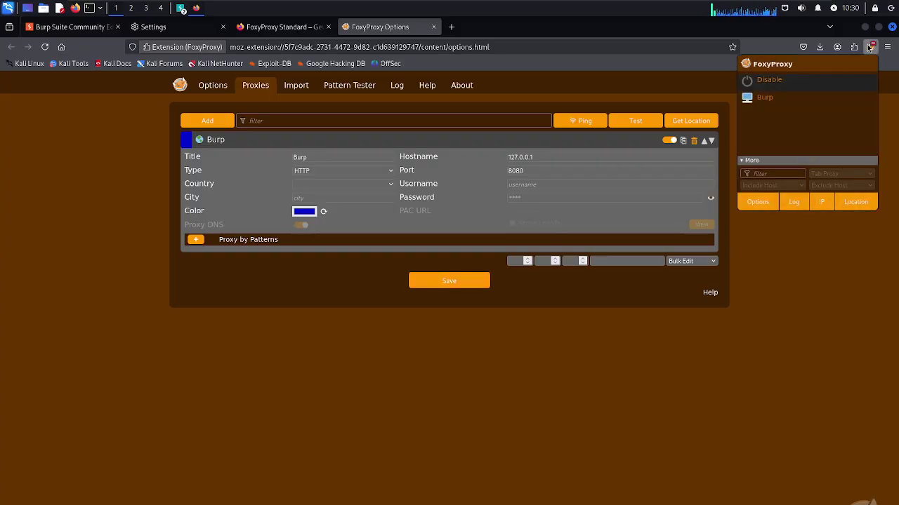
Switch FoxyProxy to Disable so the saved Burp proxy is not in use
click(800, 105)
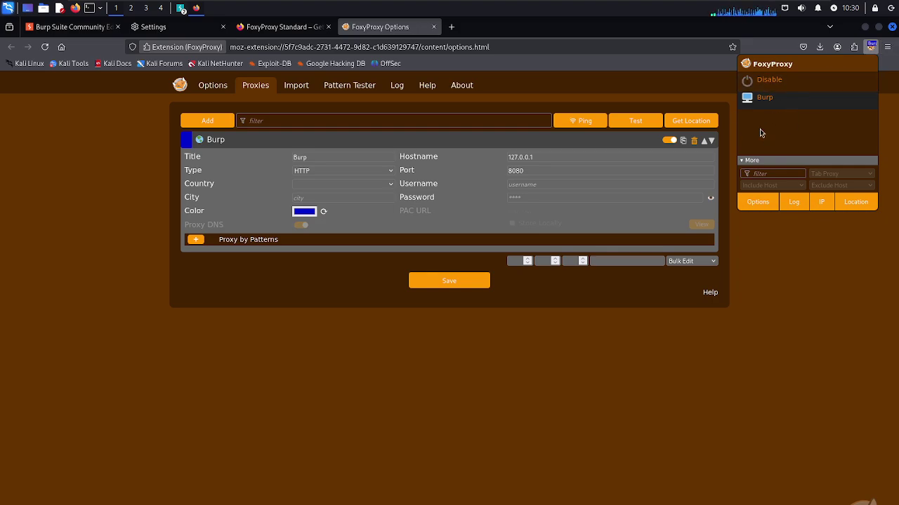
click(785, 80)
click(765, 279)
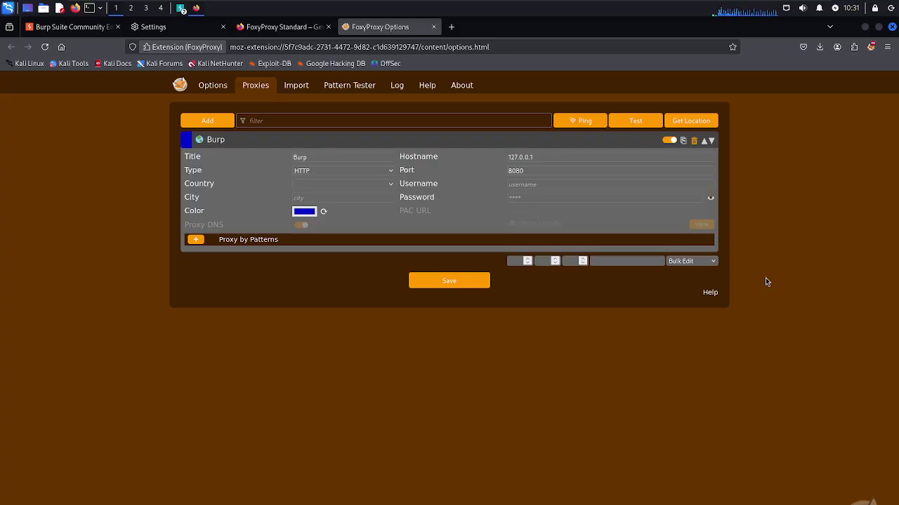
Close the FoxyProxy options, add-on, settings and Burp welcome tabs, keeping one fresh tab
click(433, 27)
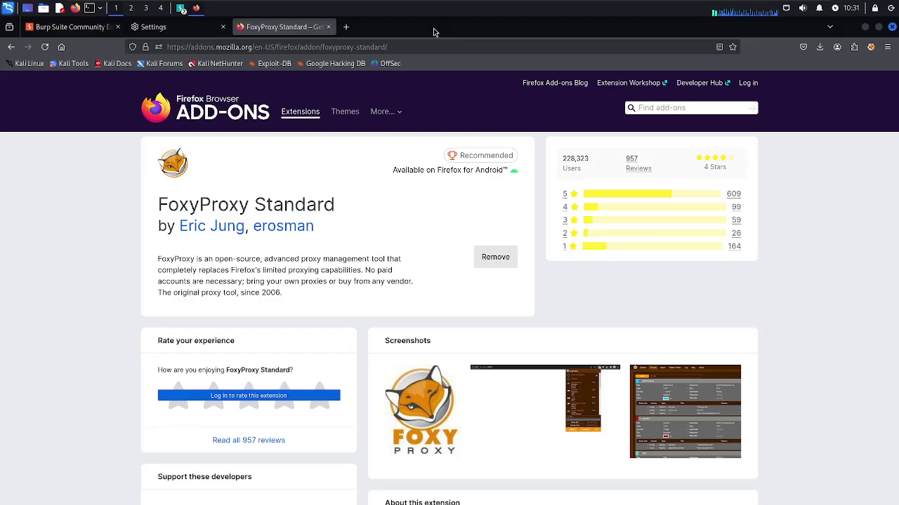
click(328, 28)
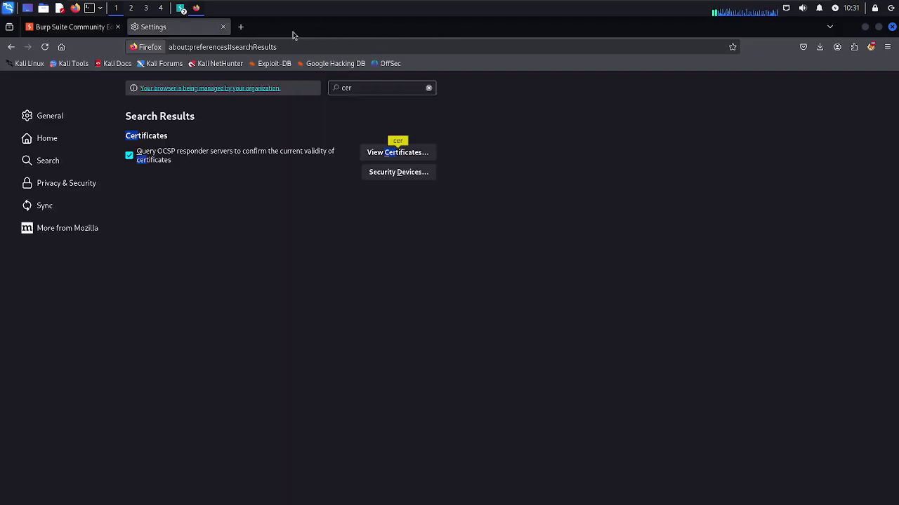
click(224, 28)
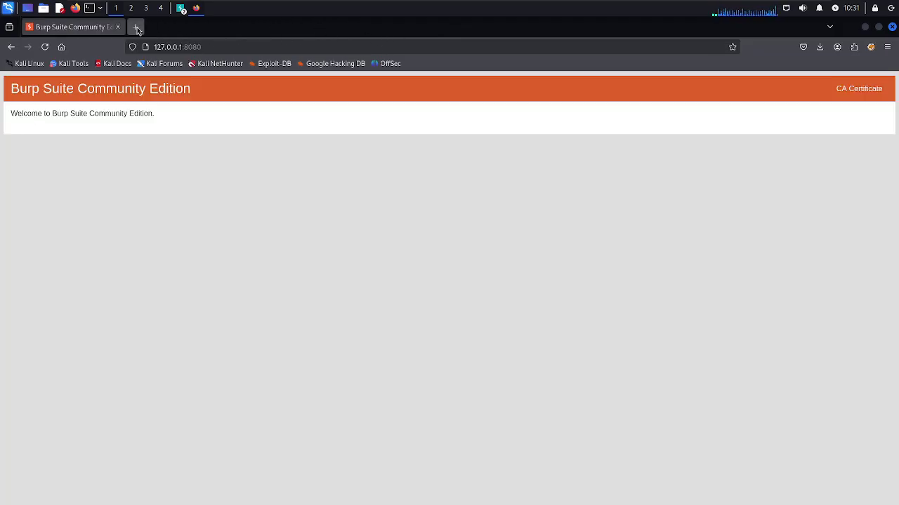
click(135, 27)
click(118, 27)
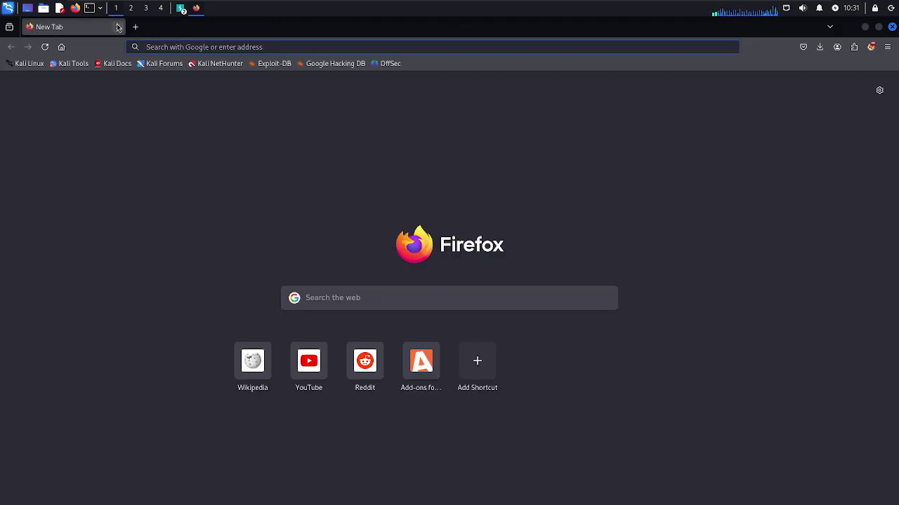
Load testphp.vulnweb.com and go to its login page
click(169, 47)
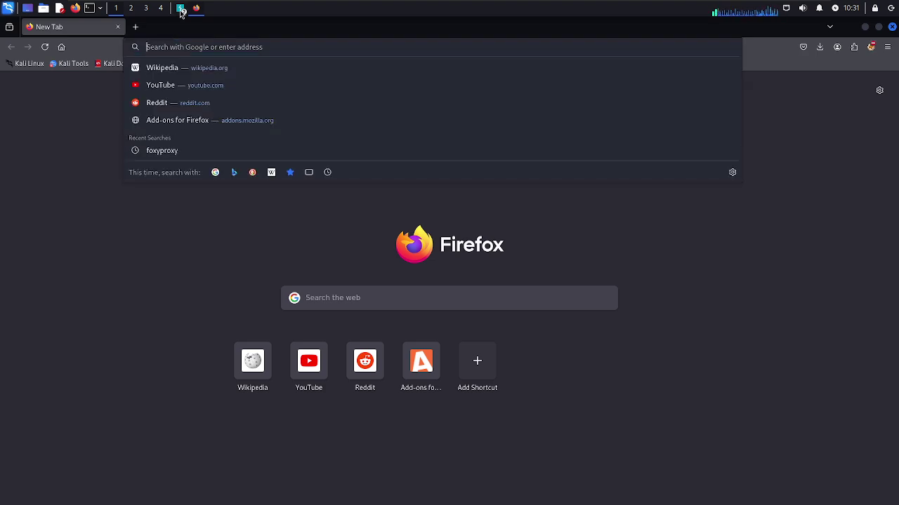
click(183, 14)
click(193, 37)
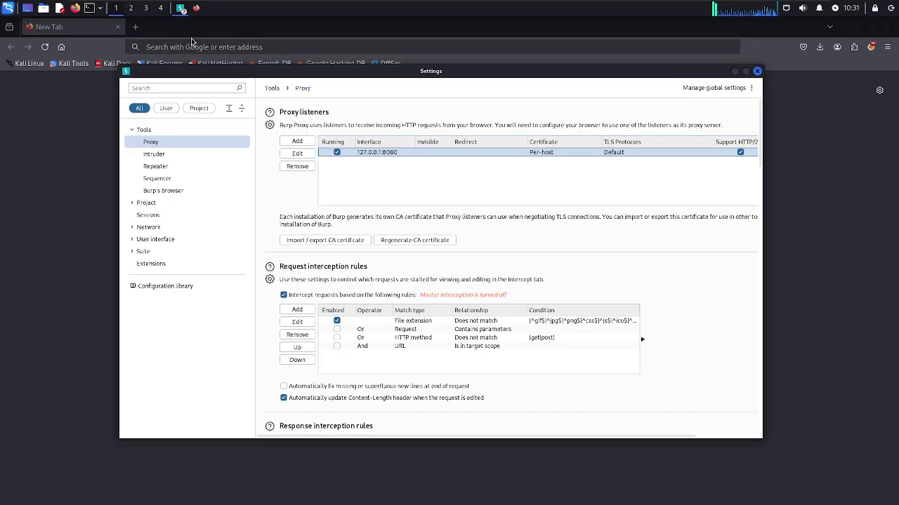
click(757, 71)
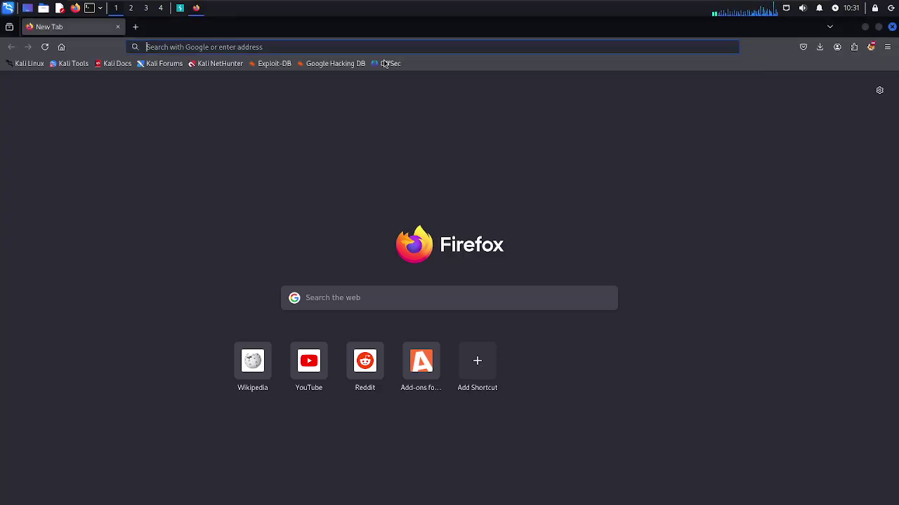
click(388, 47)
text(testphp)
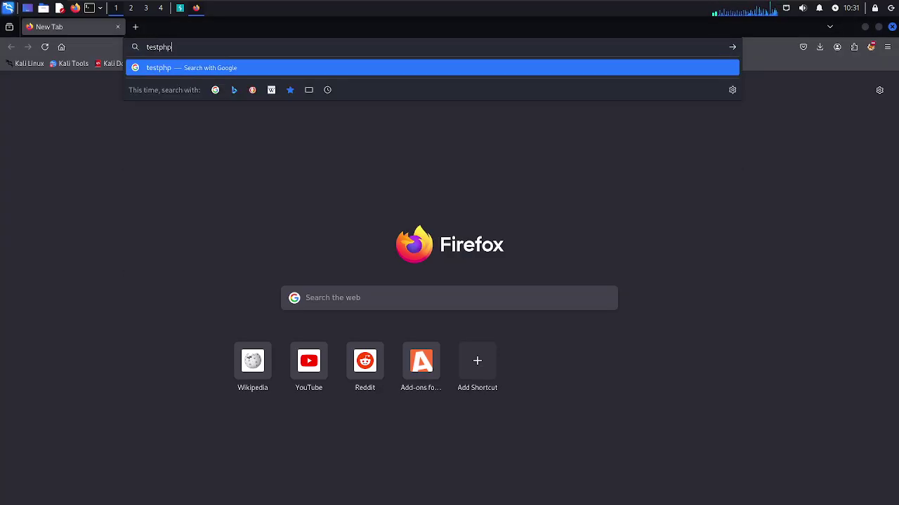
text(.vulnweb.com)
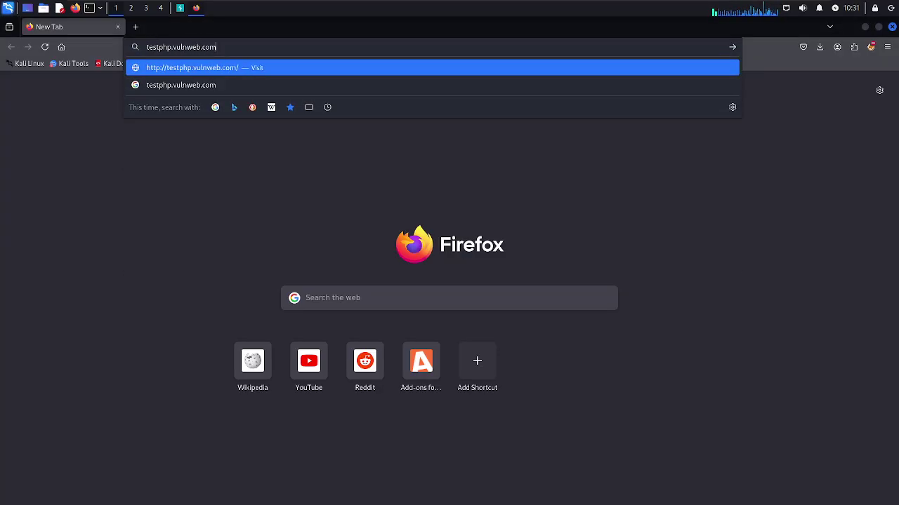
key(Return)
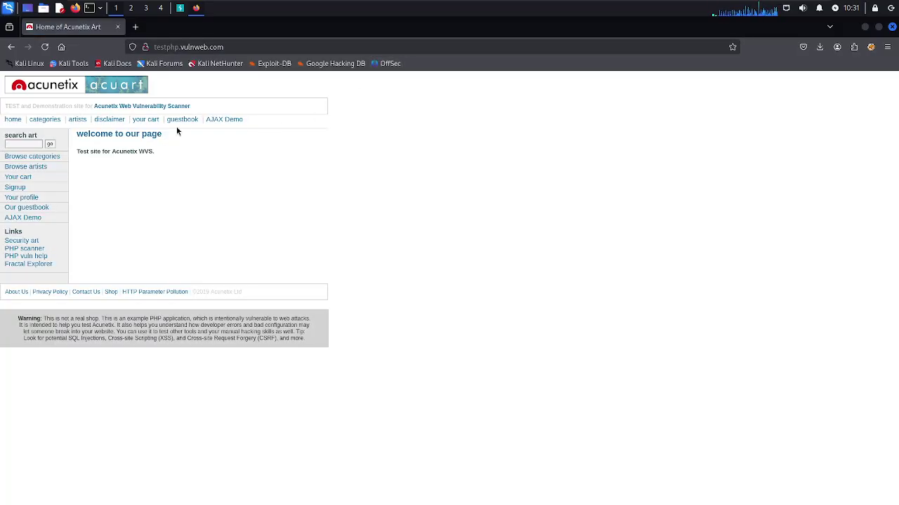
click(21, 189)
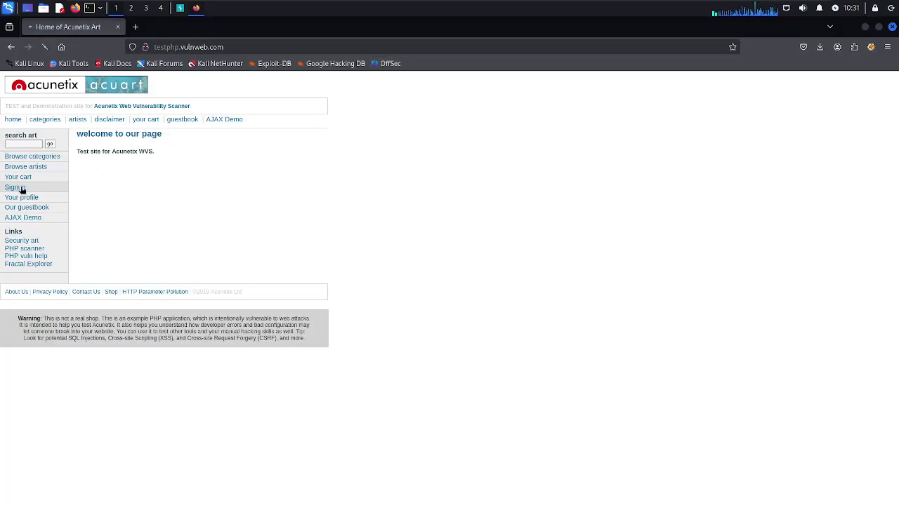
Turn on Burp's Proxy interception so it reads 'Intercept is on', then check FoxyProxy's proxy list
click(178, 9)
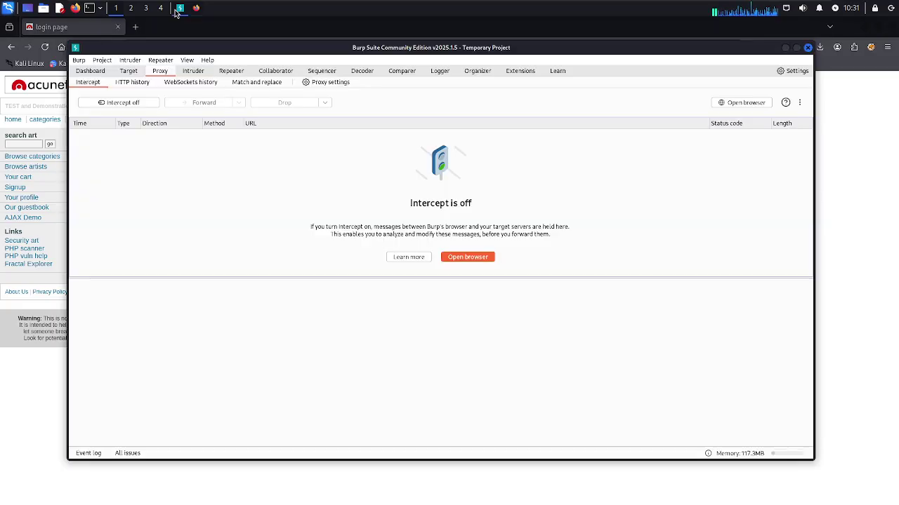
click(124, 102)
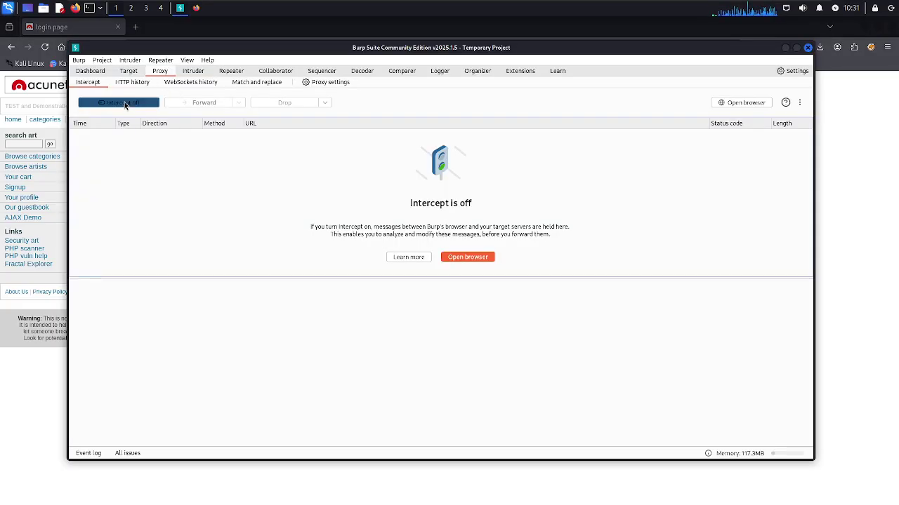
click(871, 47)
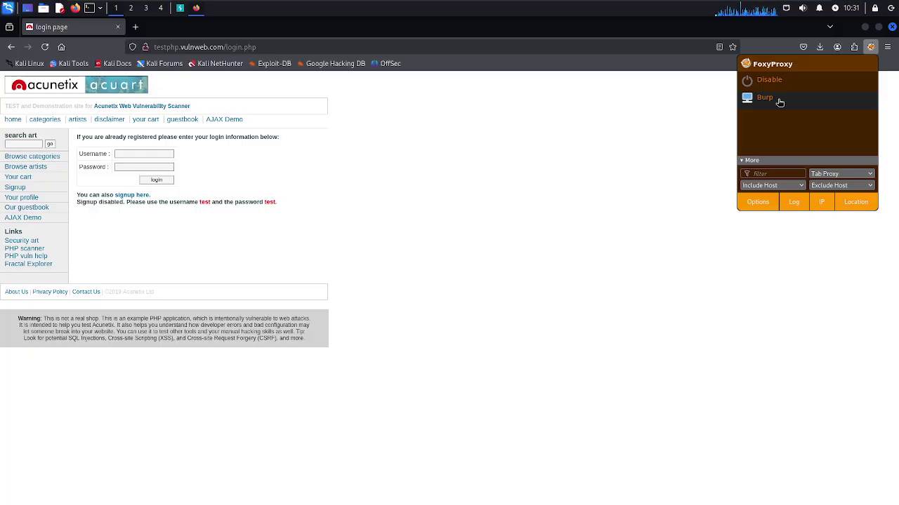
click(644, 146)
click(871, 49)
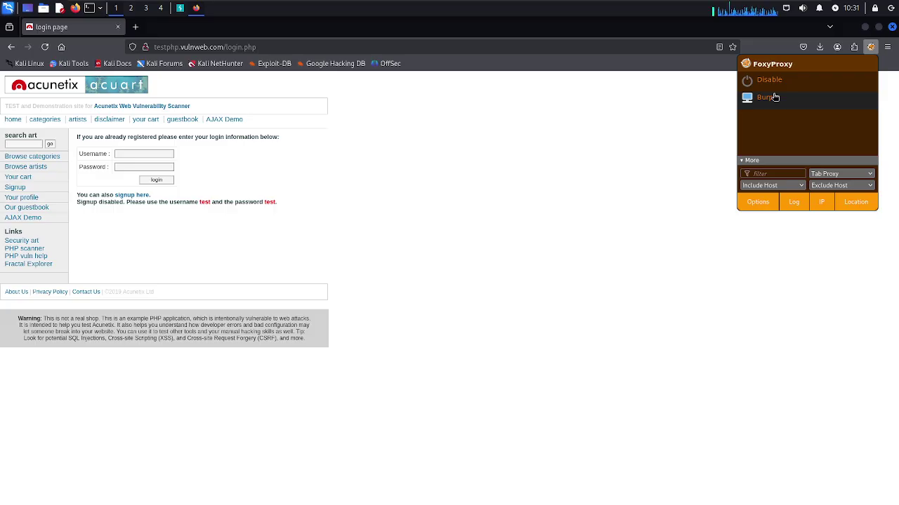
click(524, 185)
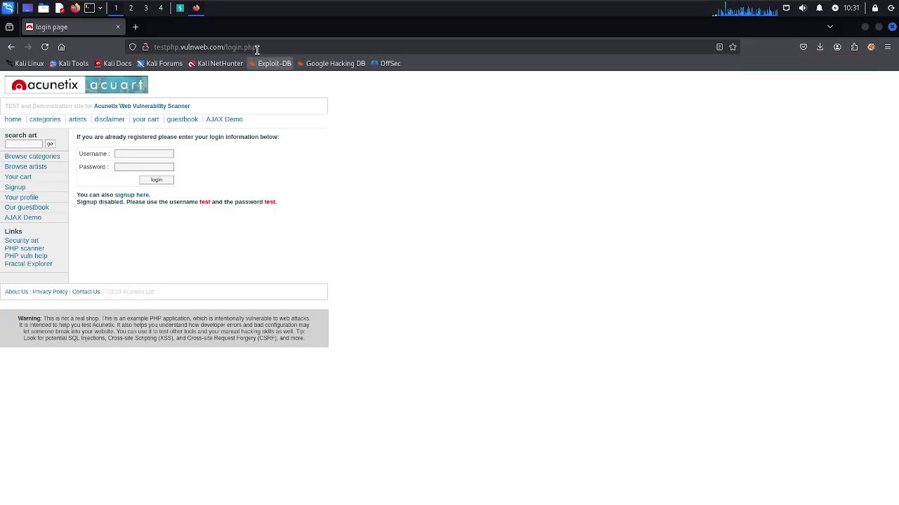
click(180, 8)
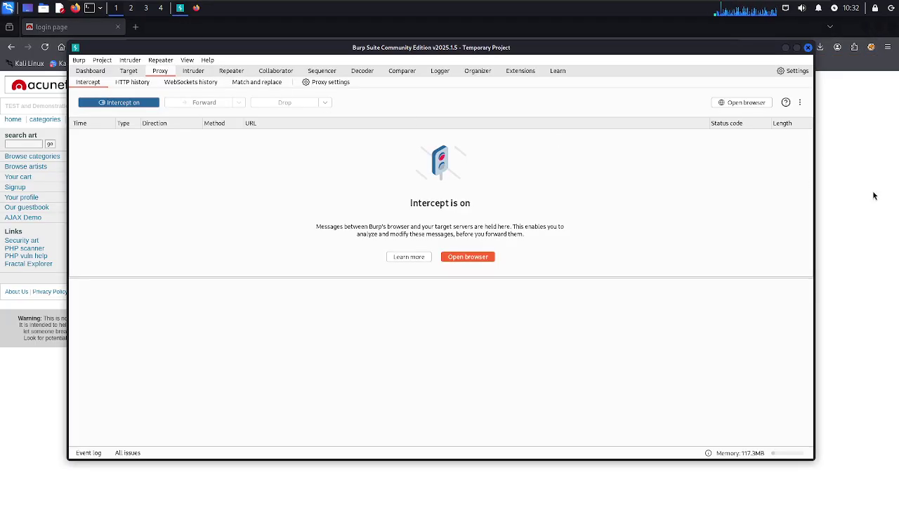
click(870, 46)
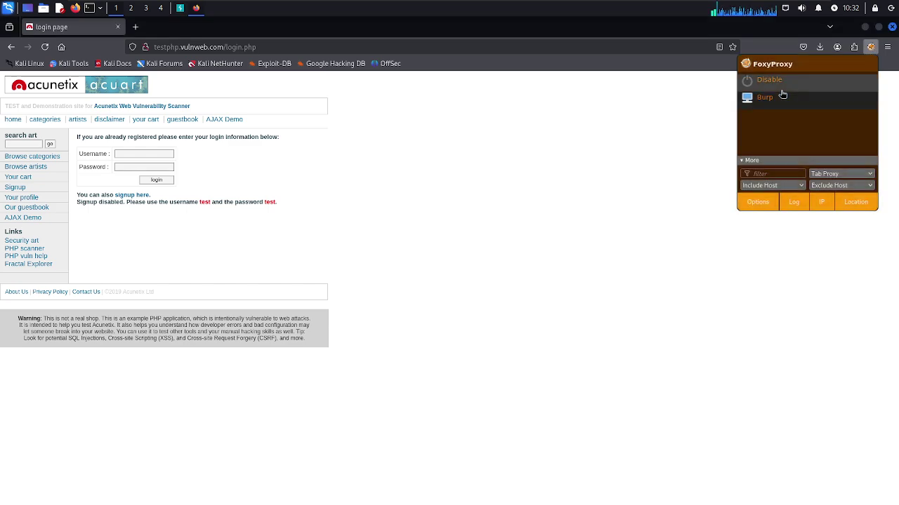
Select the Burp proxy in FoxyProxy to route browser traffic through Burp
click(765, 87)
click(765, 101)
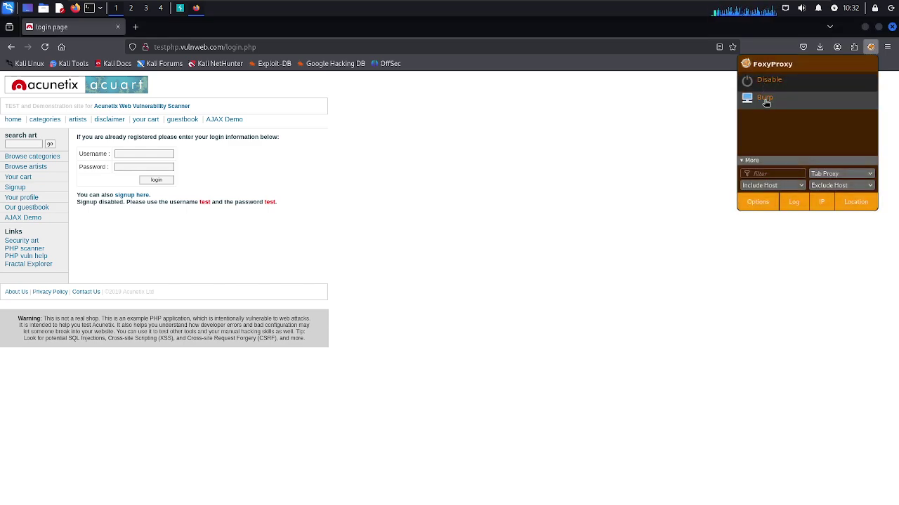
click(424, 184)
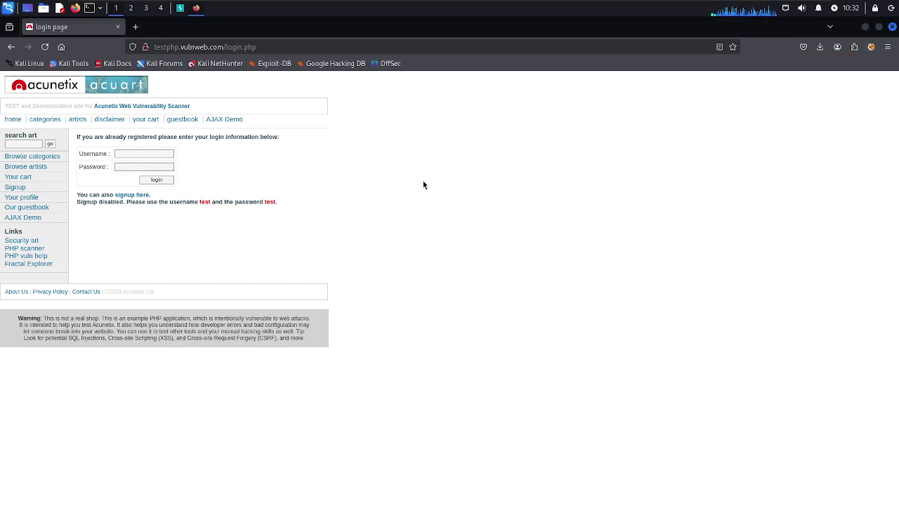
Enter the site's test username and password in the login form and submit it
click(153, 151)
text(tes)
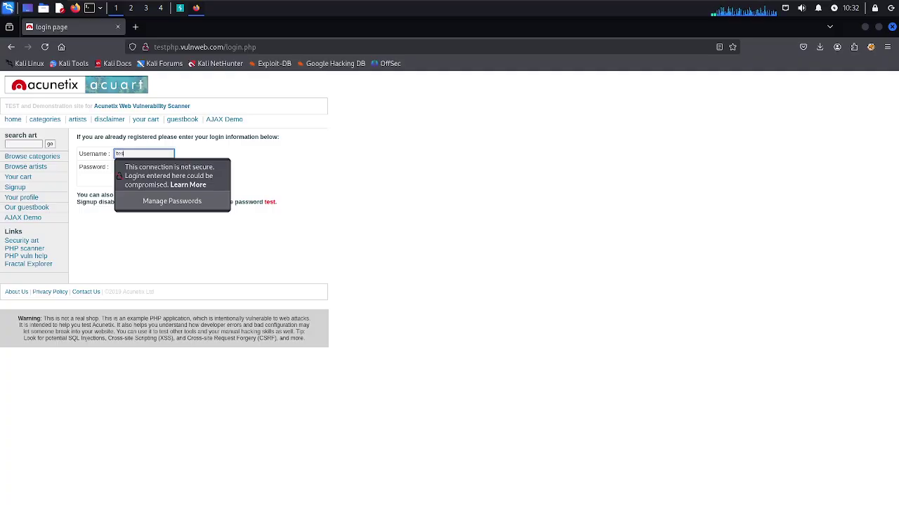
click(311, 155)
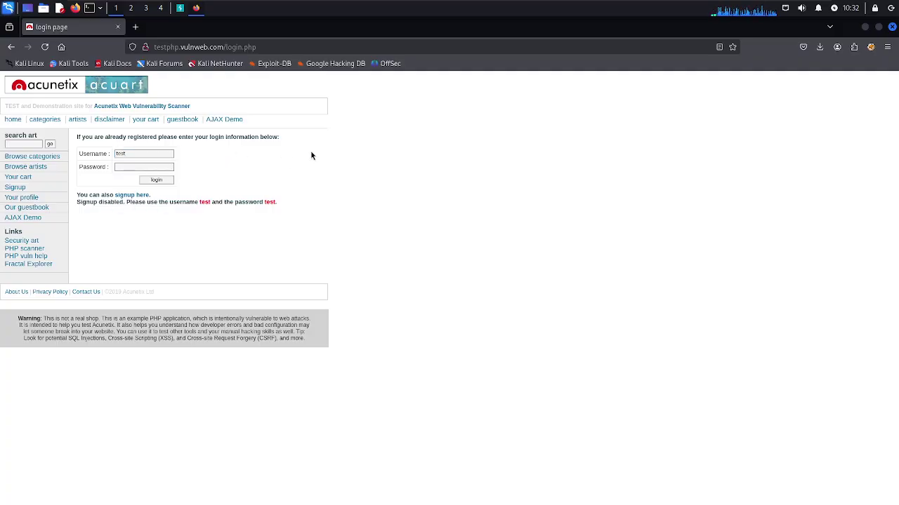
click(137, 170)
text(test)
key(Return)
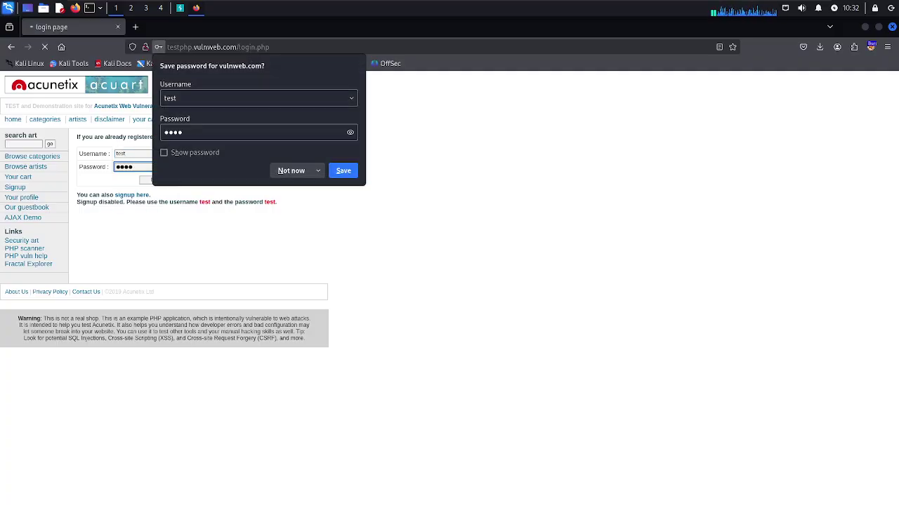
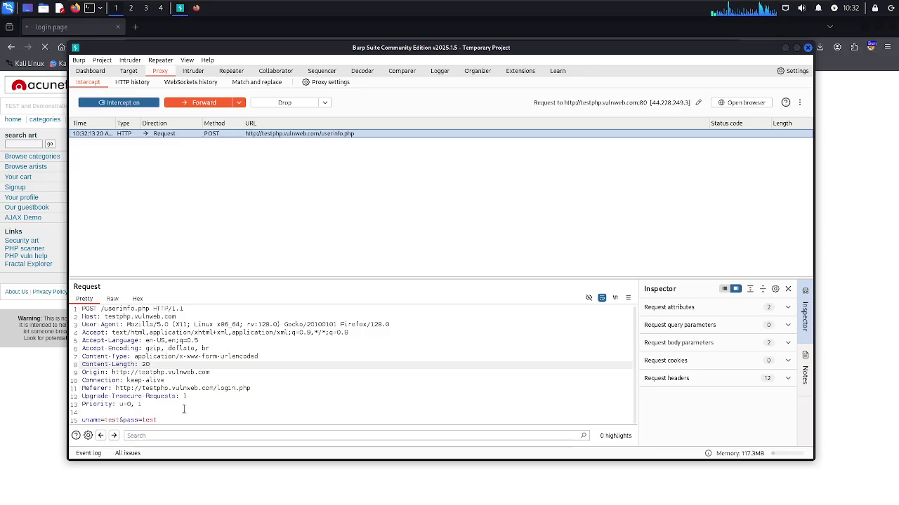
Forward the intercepted POST /userinfo.php login request and confirm the browser shows the user info page
click(204, 103)
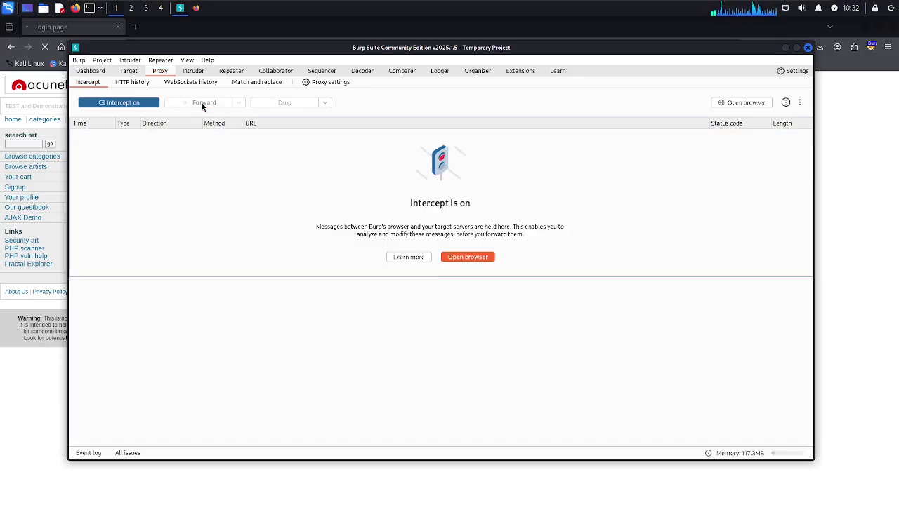
click(869, 209)
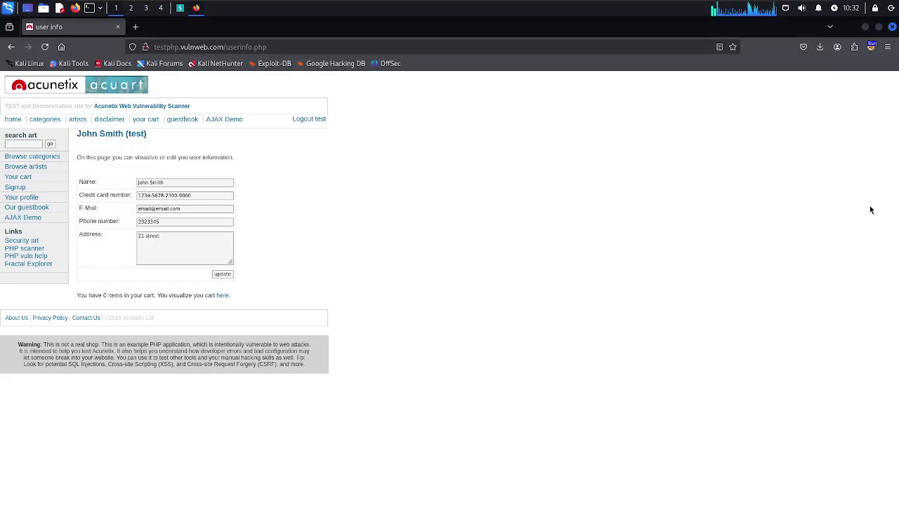
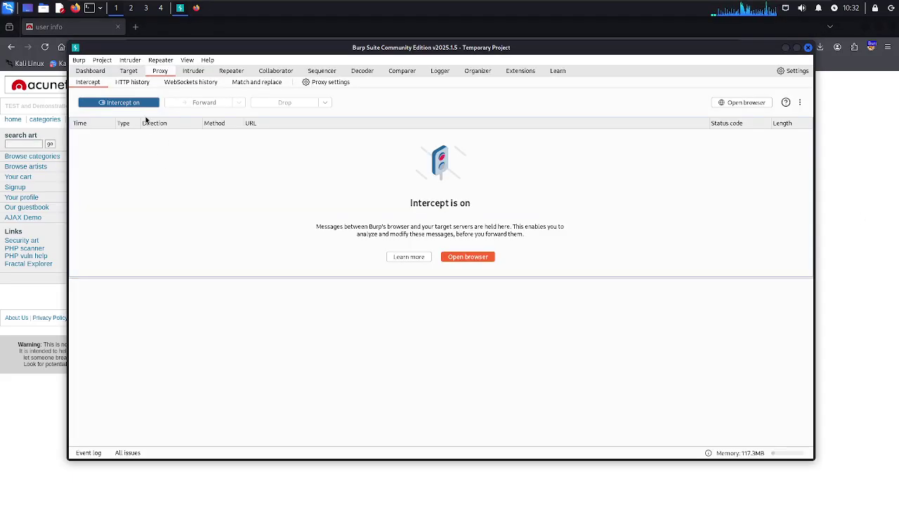
Select the POST /userinfo.php entry in HTTP history and review its request and HTML response source
click(127, 83)
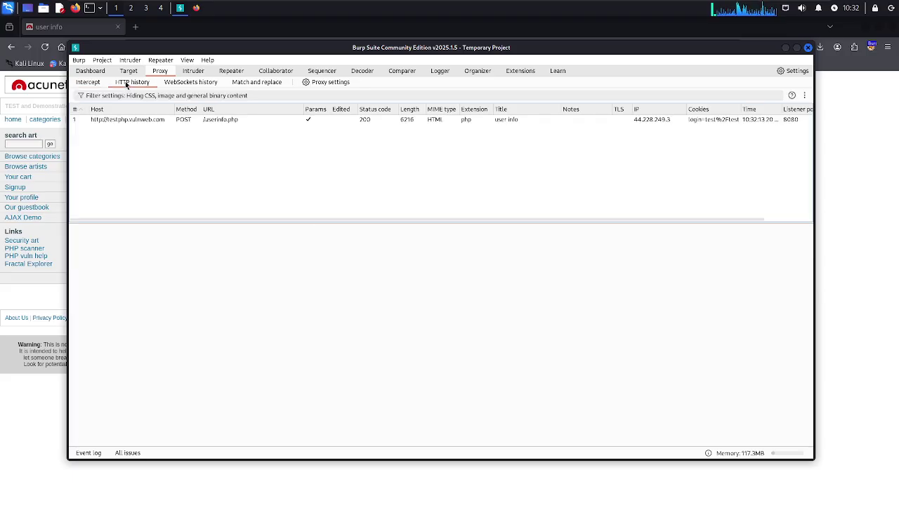
click(132, 121)
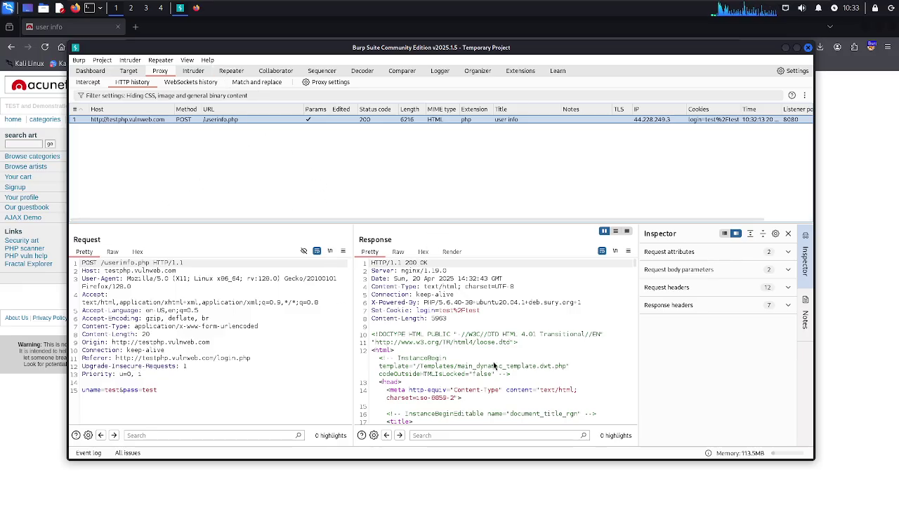
scroll(493, 366, down, 5)
scroll(493, 366, down, 15)
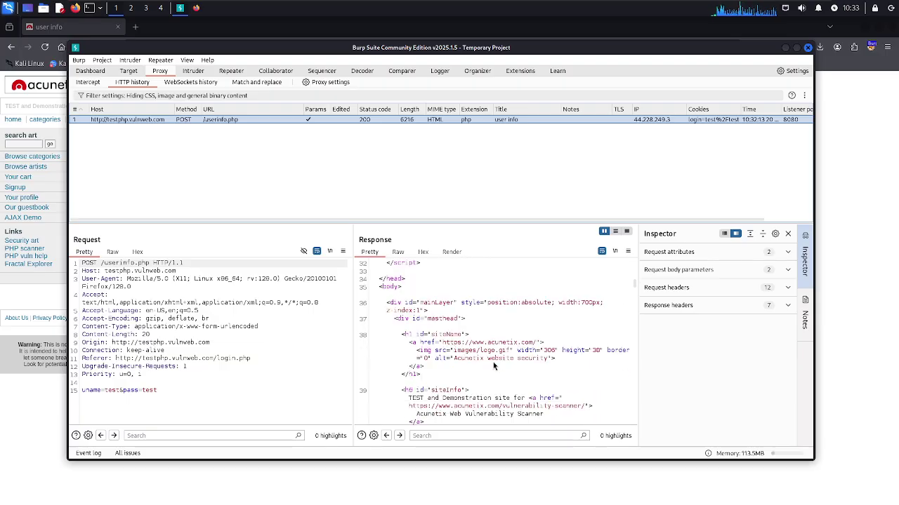
scroll(492, 365, down, 5)
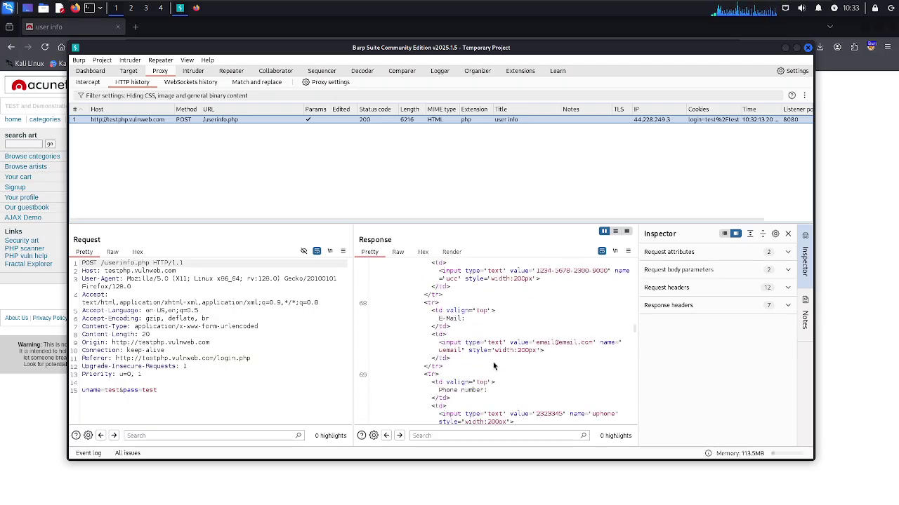
View the userinfo.php response as a rendered page, then switch to Firefox's matching user info page
click(450, 252)
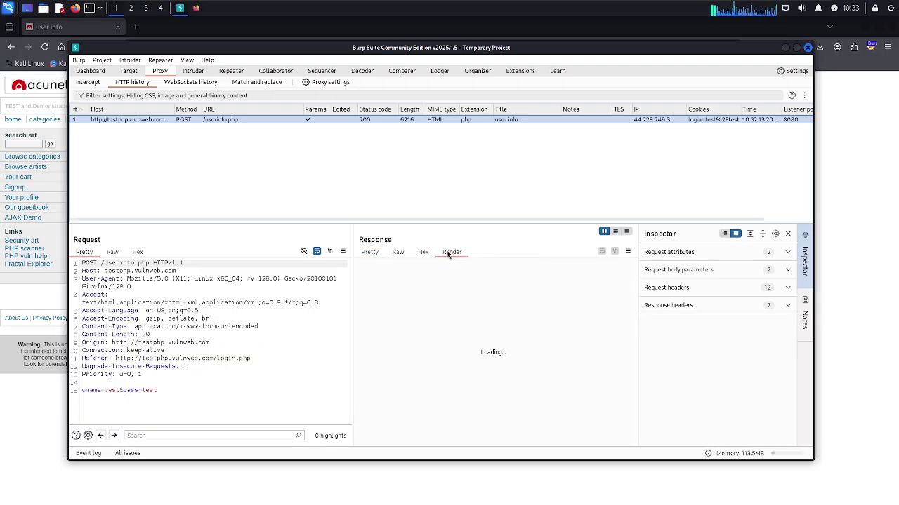
scroll(498, 329, down, 3)
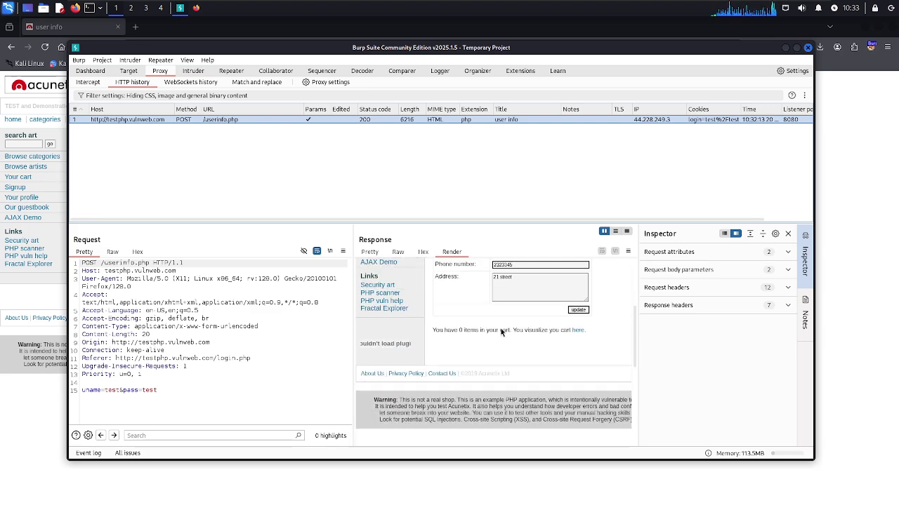
scroll(501, 332, up, 4)
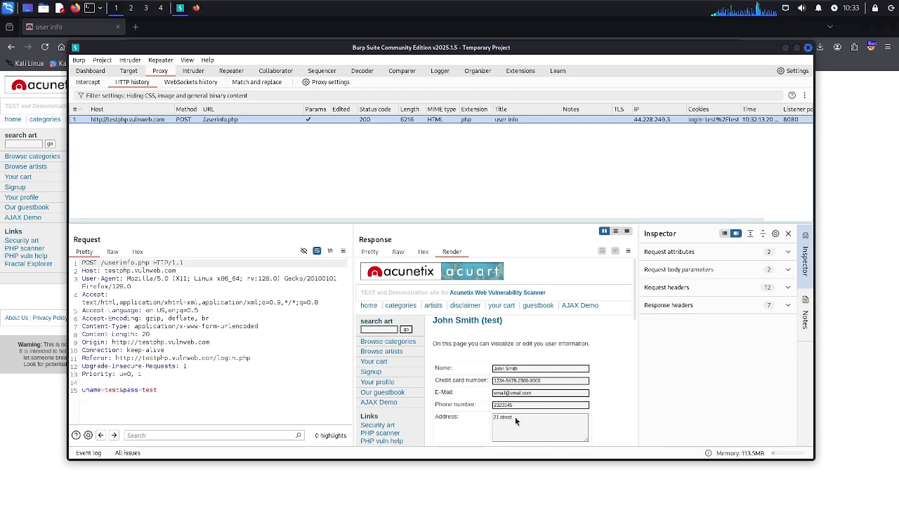
click(854, 378)
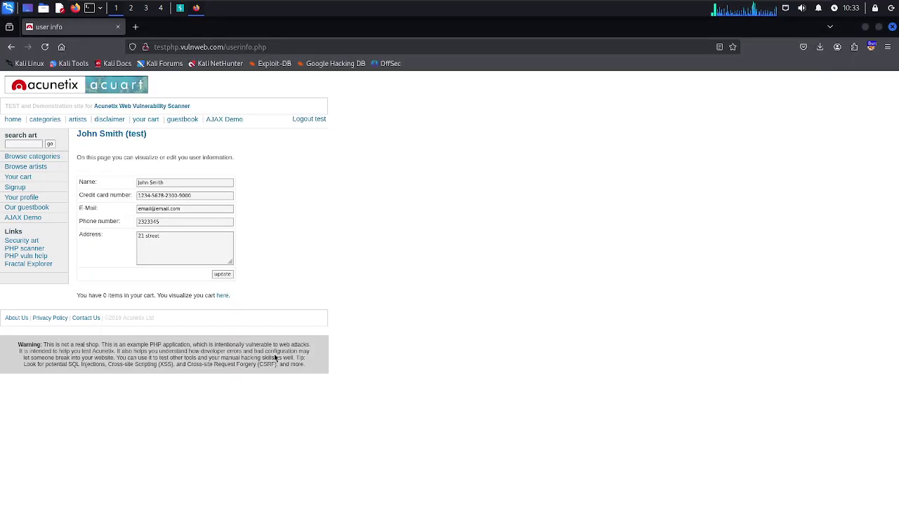
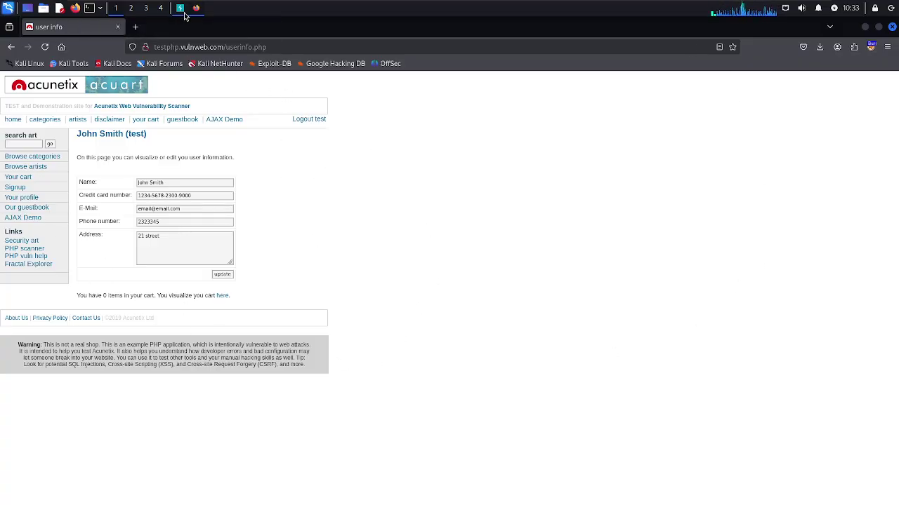
Return to Burp Suite and scroll through the rendered userinfo.php response of the POST entry
click(181, 8)
scroll(519, 401, down, 5)
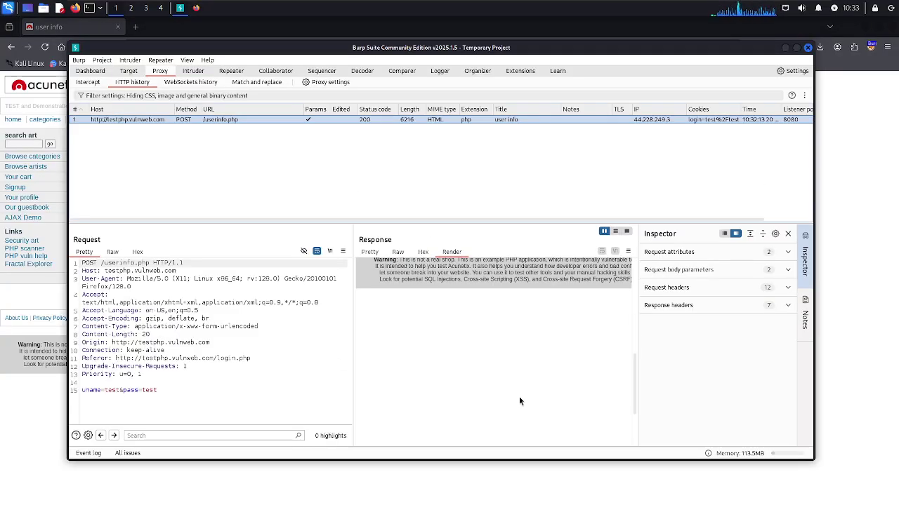
scroll(520, 400, up, 5)
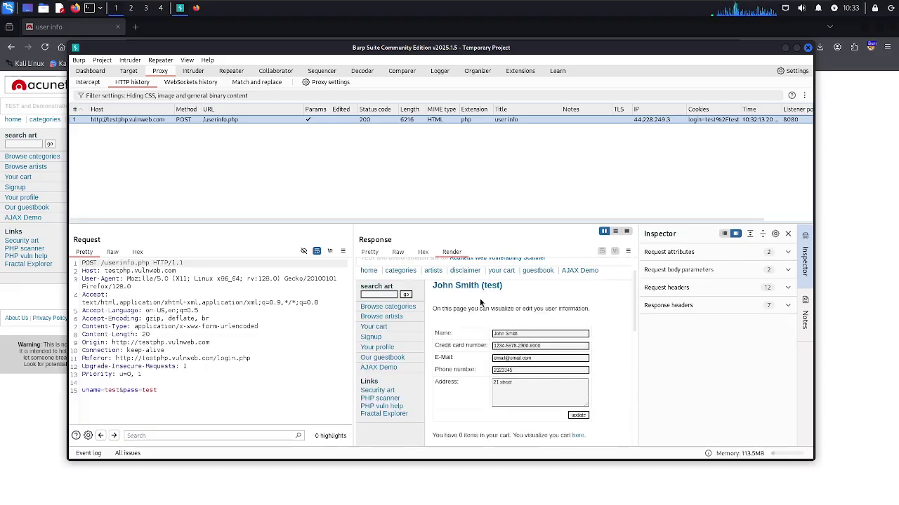
scroll(506, 358, down, 5)
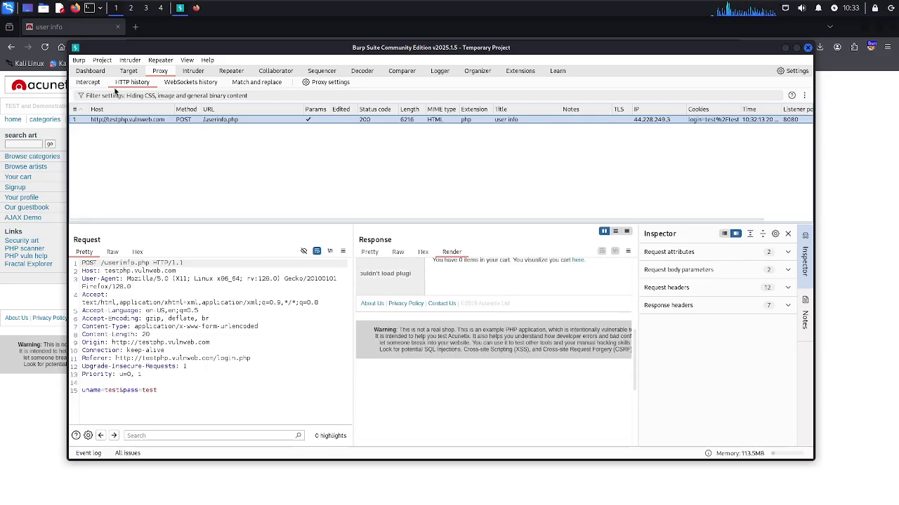
With Proxy Intercept on, follow a site link in Firefox so Burp holds a GET to testphp.vulnweb.com
click(93, 83)
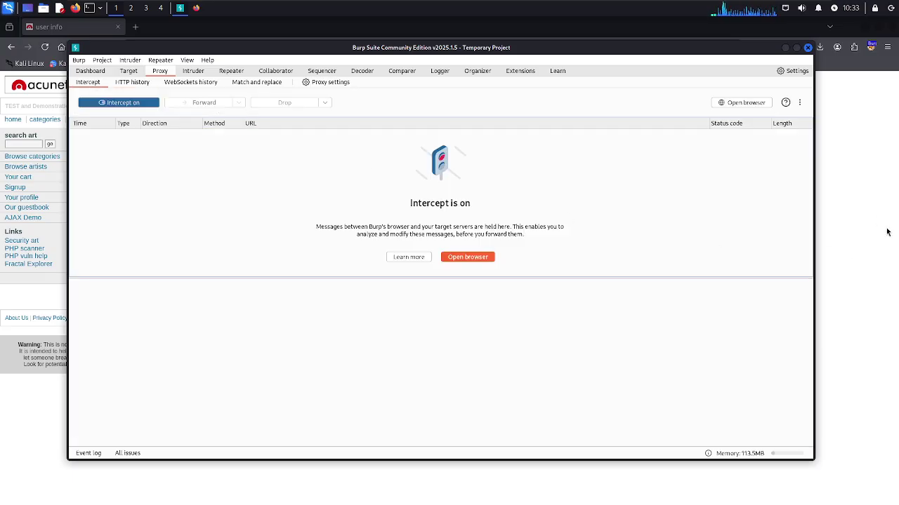
click(871, 209)
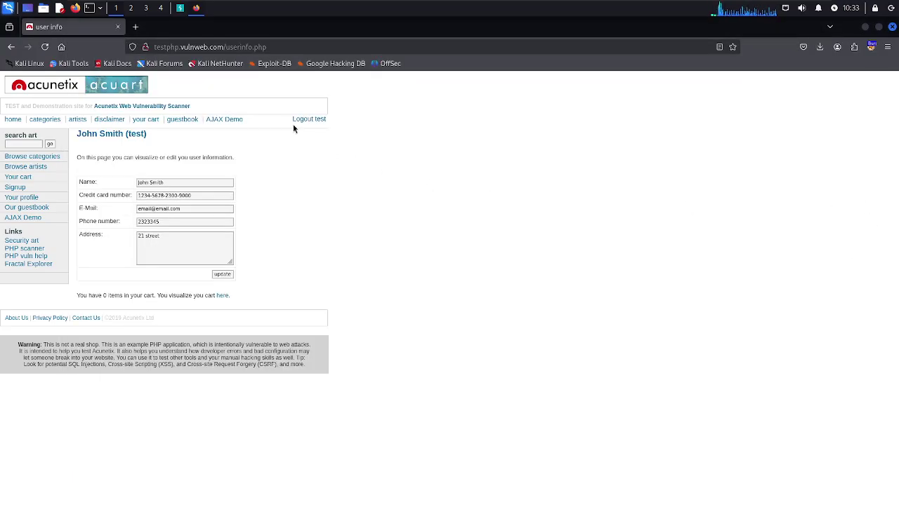
click(224, 119)
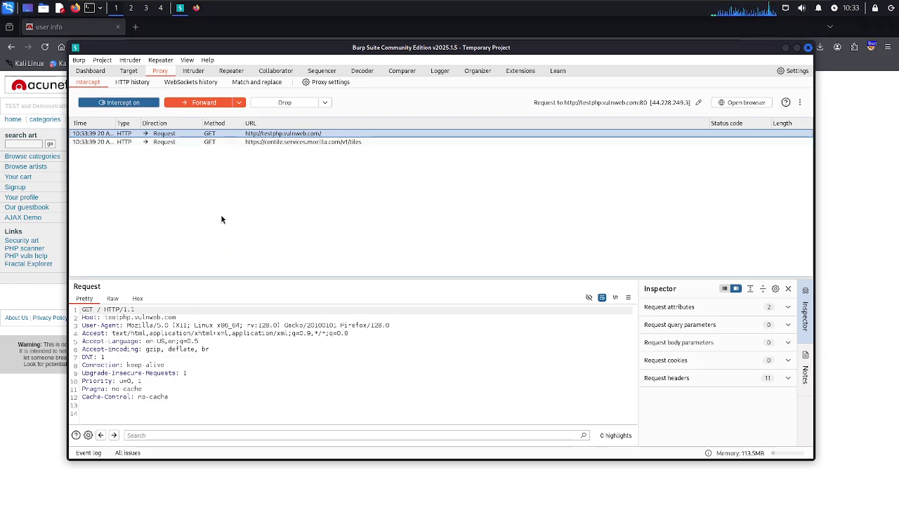
click(306, 464)
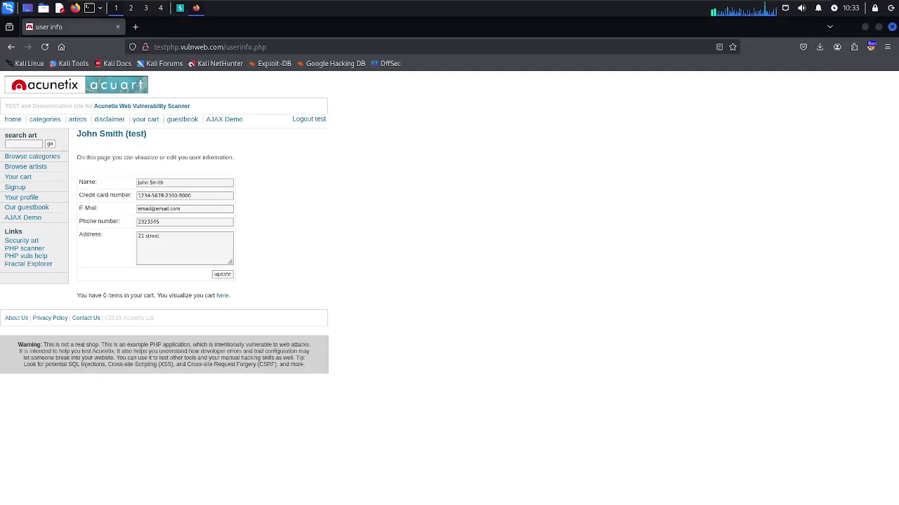
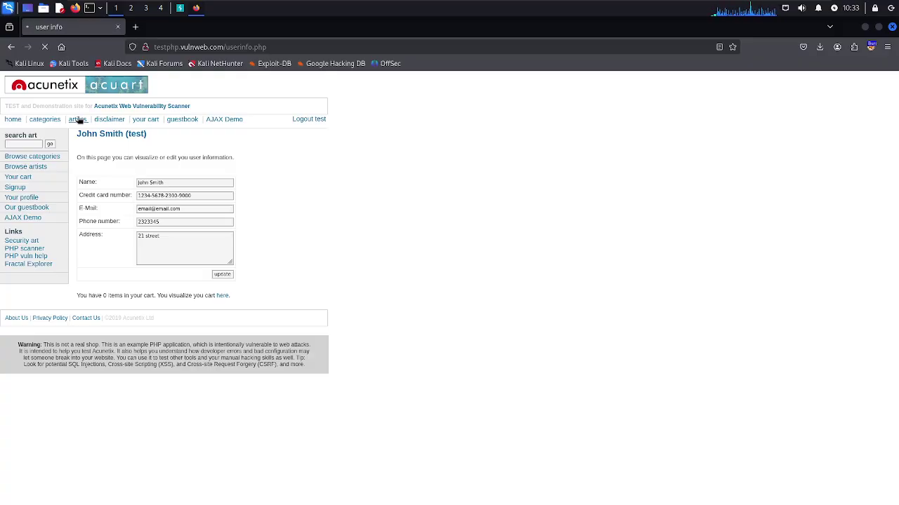
Forward the held testphp.vulnweb.com home page request and check the page in Firefox
click(181, 9)
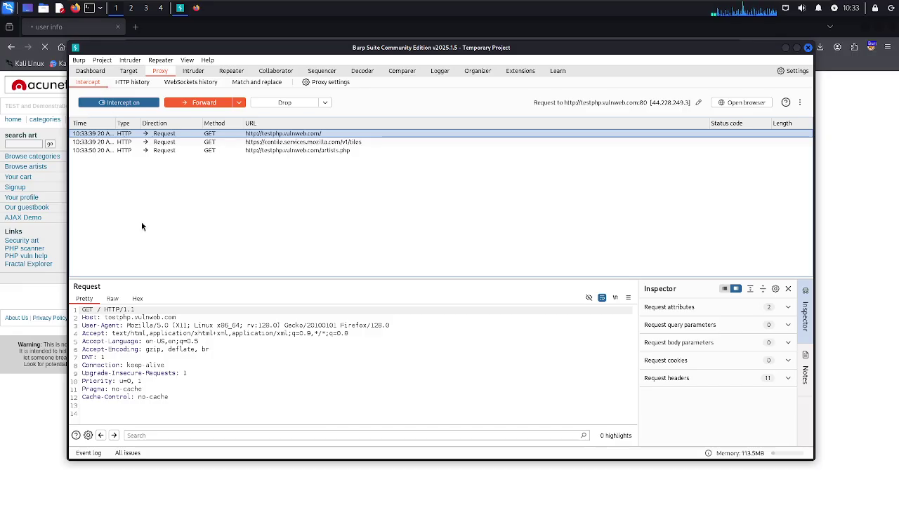
click(195, 99)
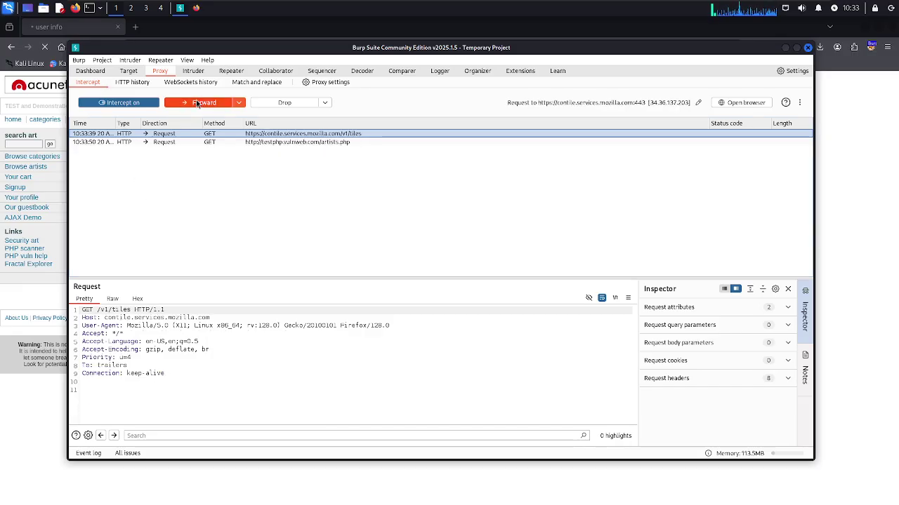
click(201, 500)
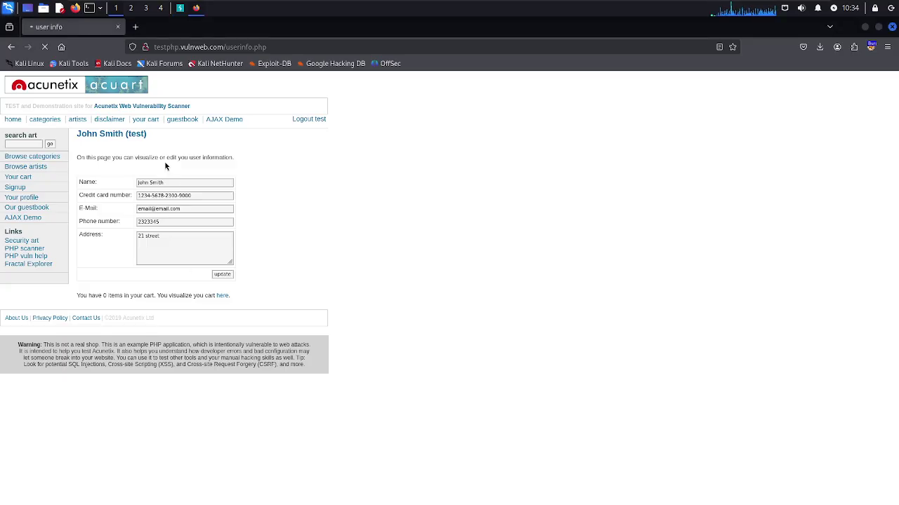
Forward the Mozilla tiles and artists.php requests so the artists page loads
click(180, 8)
click(202, 104)
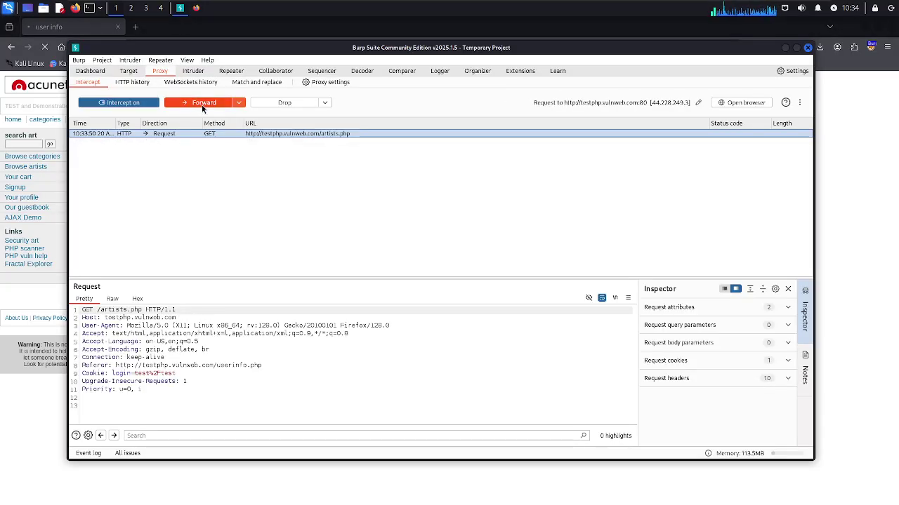
click(199, 103)
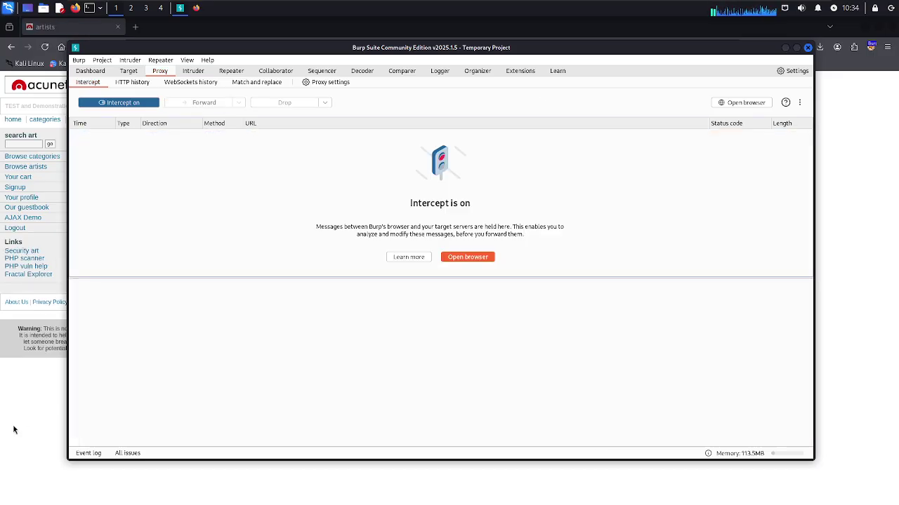
click(13, 430)
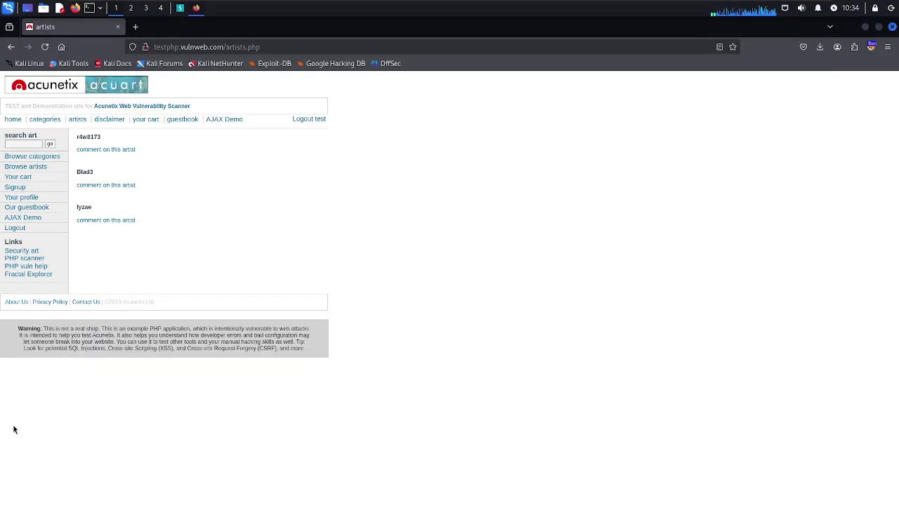
Open artist r4w8173 and forward its artists.php?artist=1 request to load the page
click(86, 139)
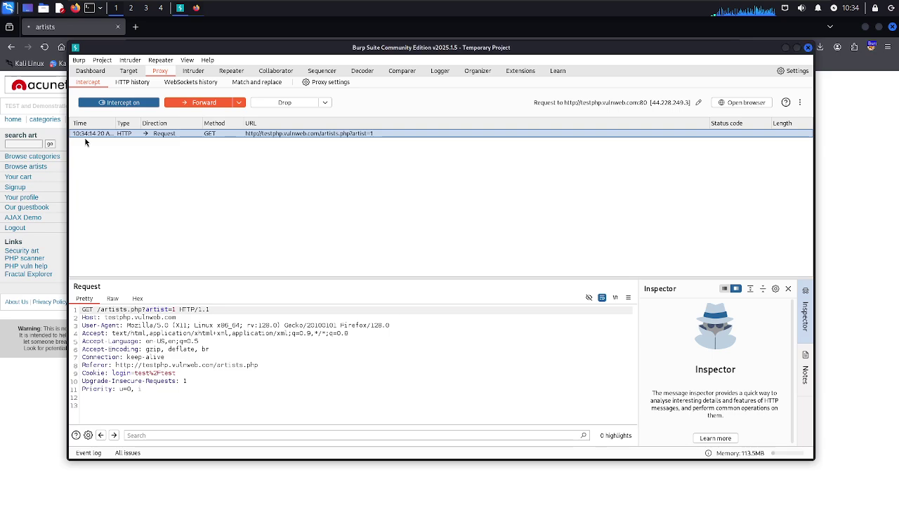
click(205, 103)
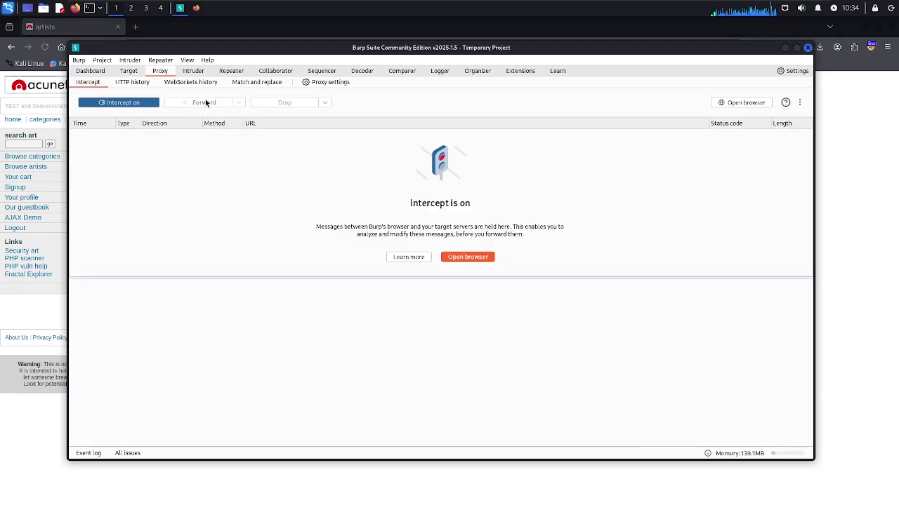
click(234, 483)
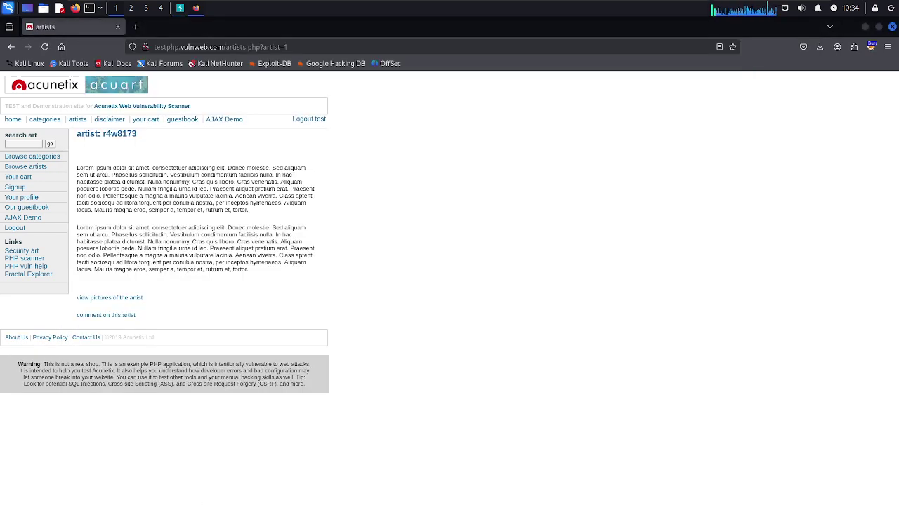
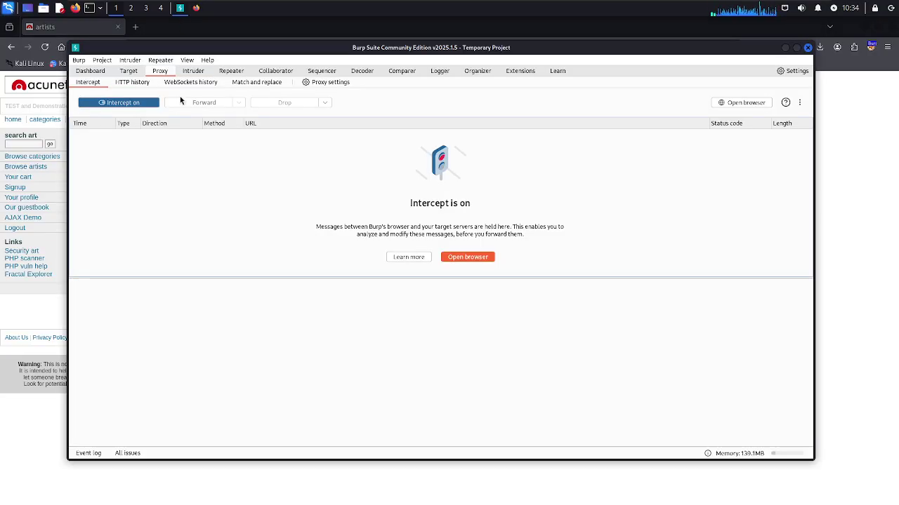
Show the proxy HTTP history and select the GET /artists.php?artist=1 request to inspect it
click(124, 83)
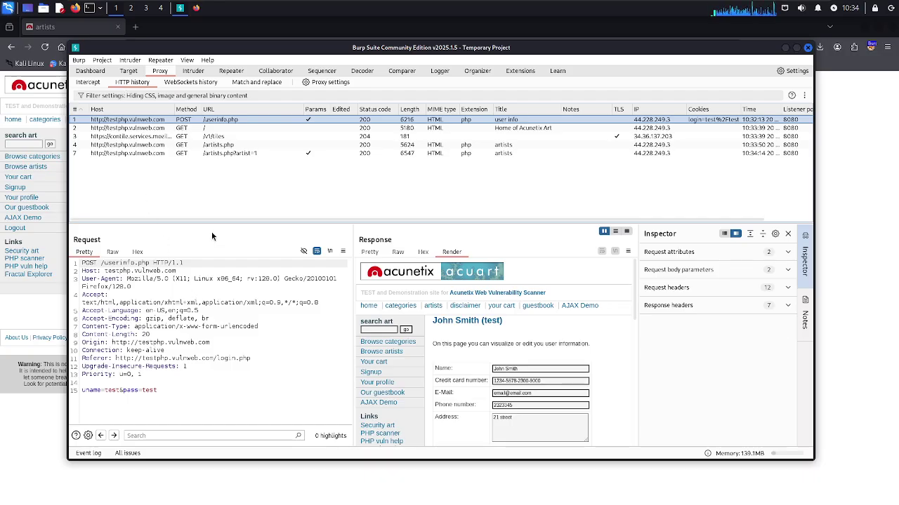
click(153, 154)
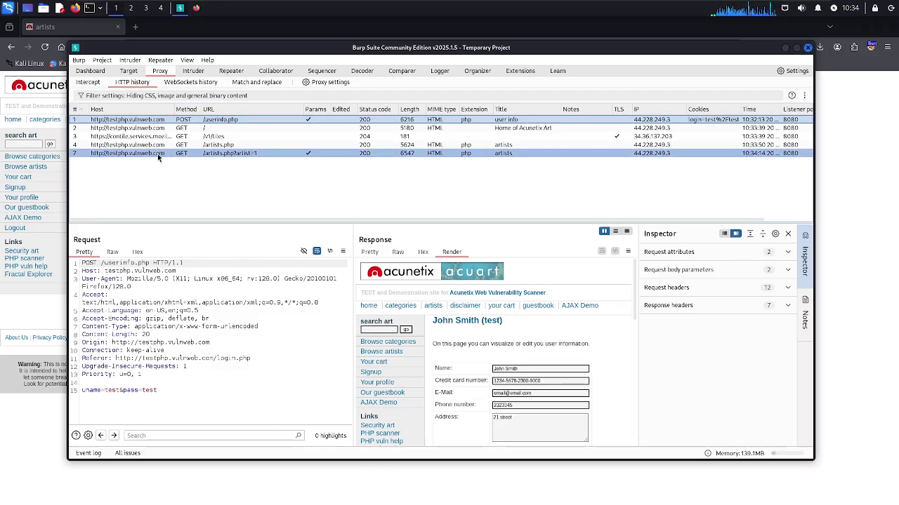
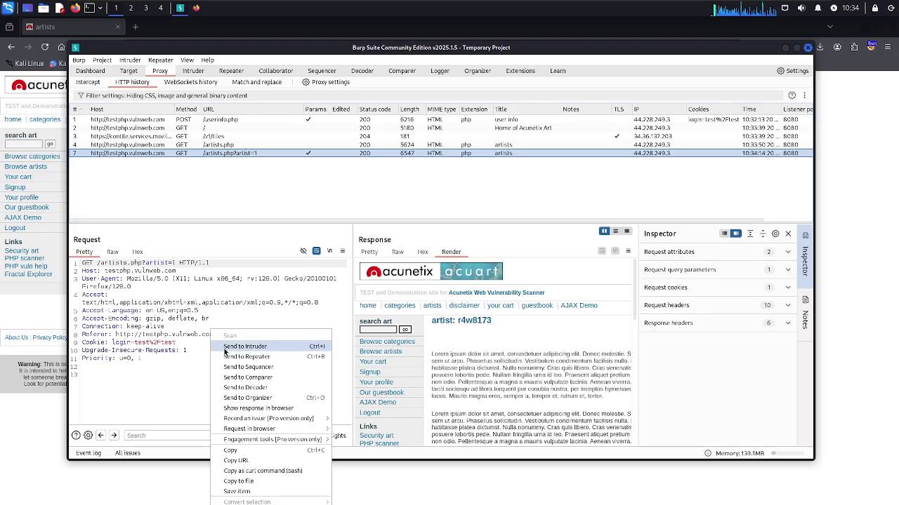
Send the GET /artists.php?artist=1 request from HTTP history to Repeater
click(236, 358)
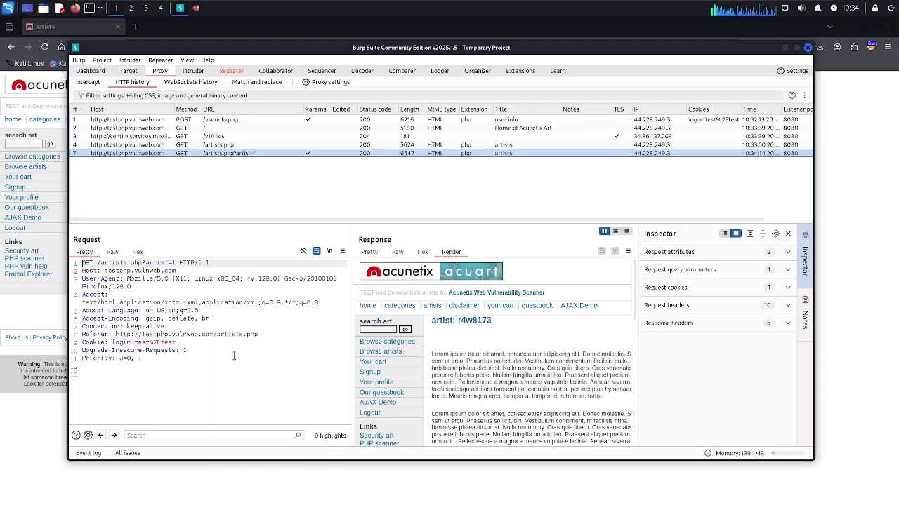
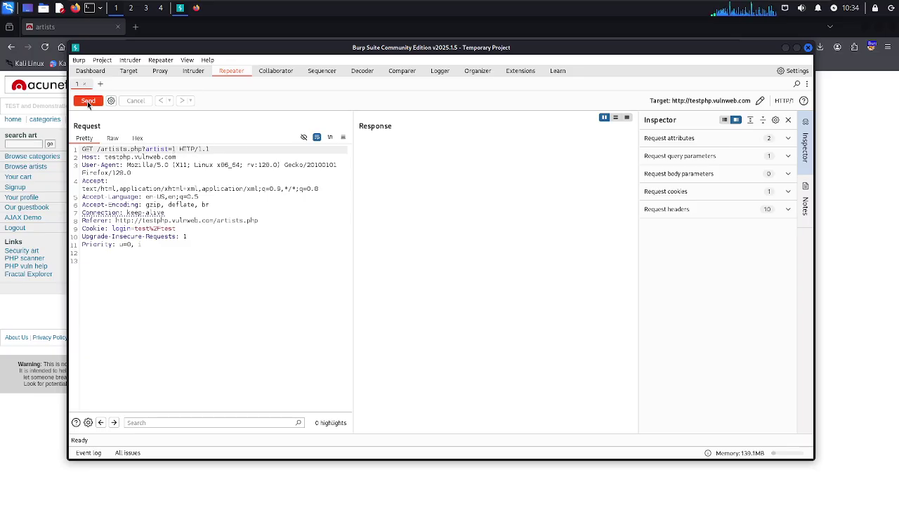
Resend the GET /artists.php?artist=1 request from Repeater to get the 200 OK response
click(87, 101)
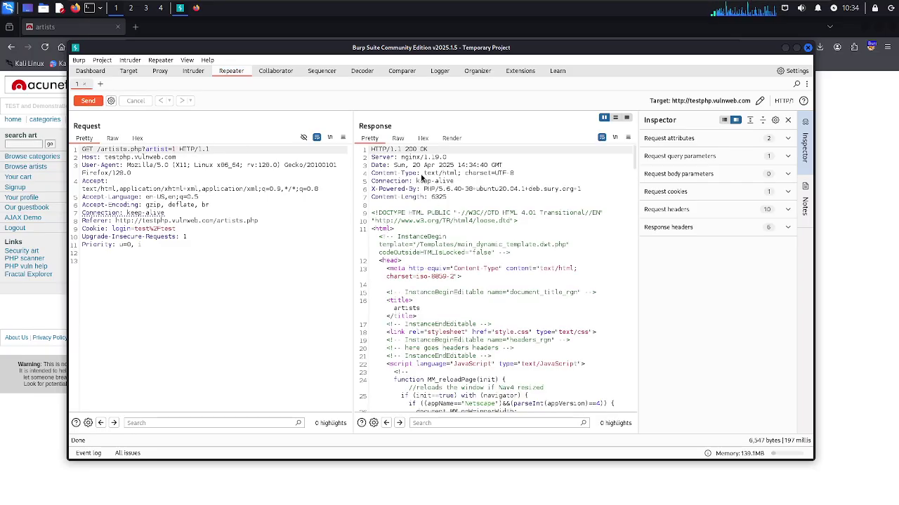
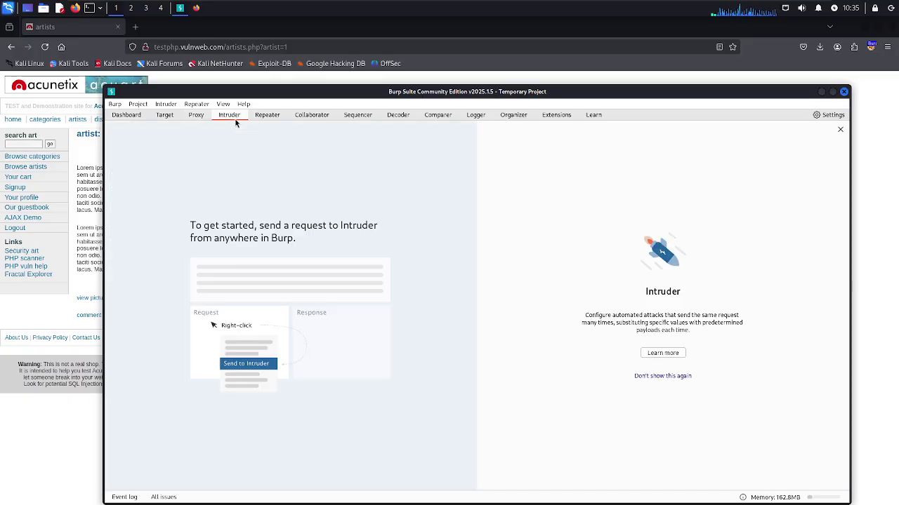
Review the artists.php?artist=1 entry in Proxy HTTP history, then return to Firefox's r4w8173 artist page
click(195, 116)
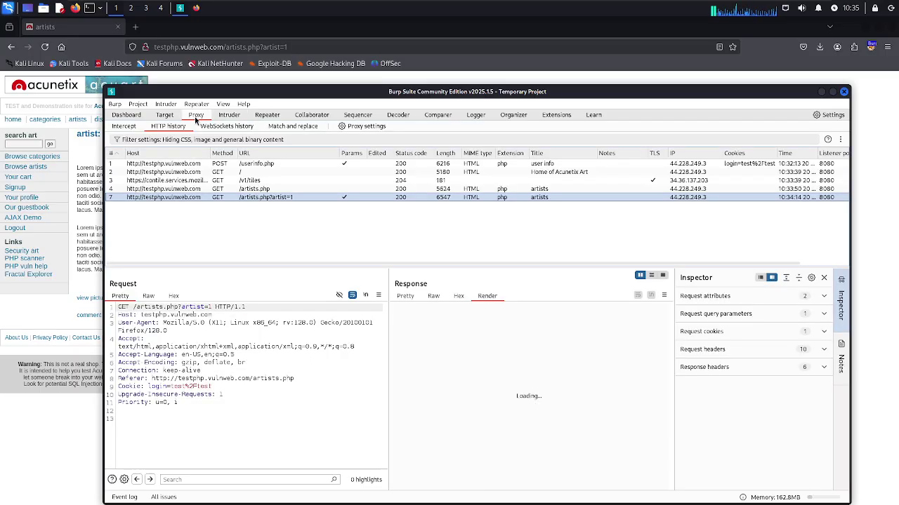
click(46, 311)
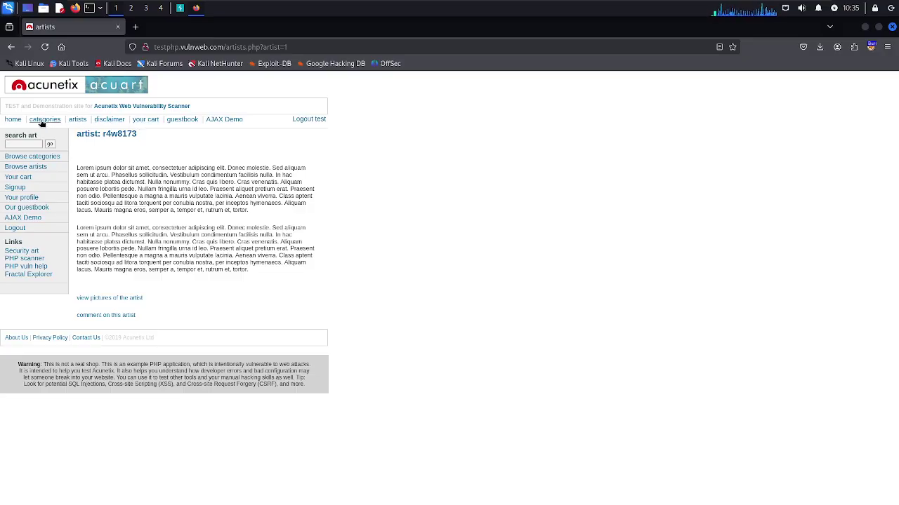
Request the Browse categories page and forward the held categories.php request from Proxy Intercept
click(33, 158)
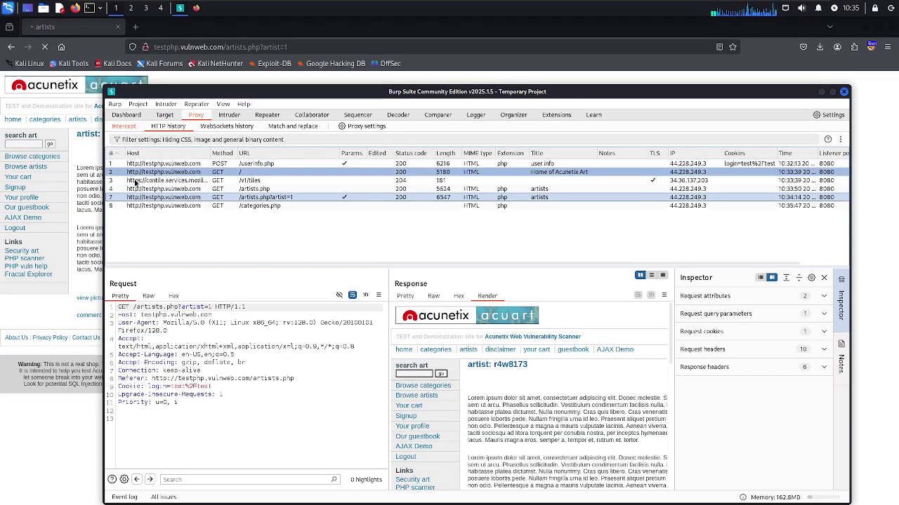
click(158, 207)
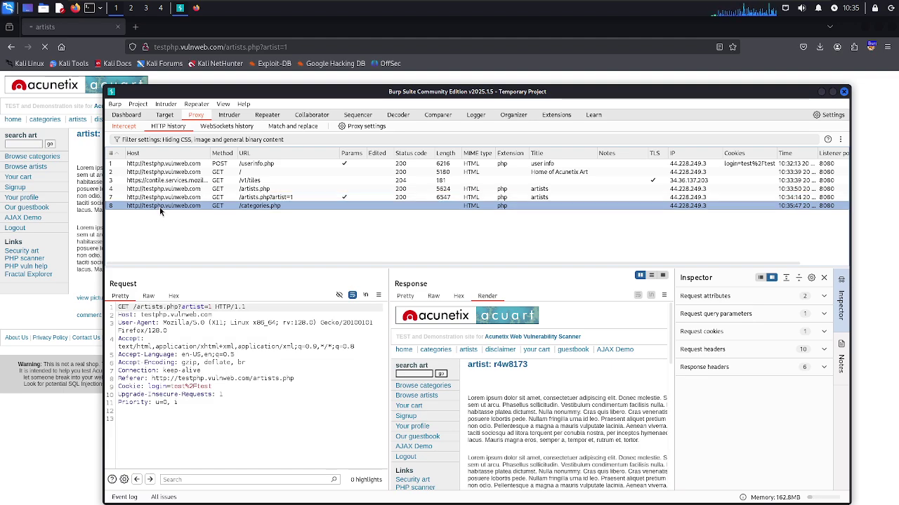
ctrl+click(161, 176)
click(126, 127)
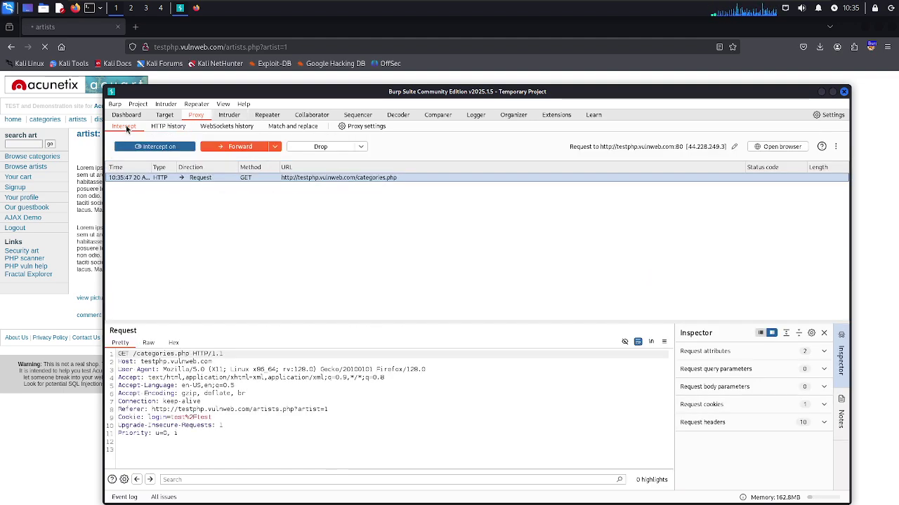
click(234, 147)
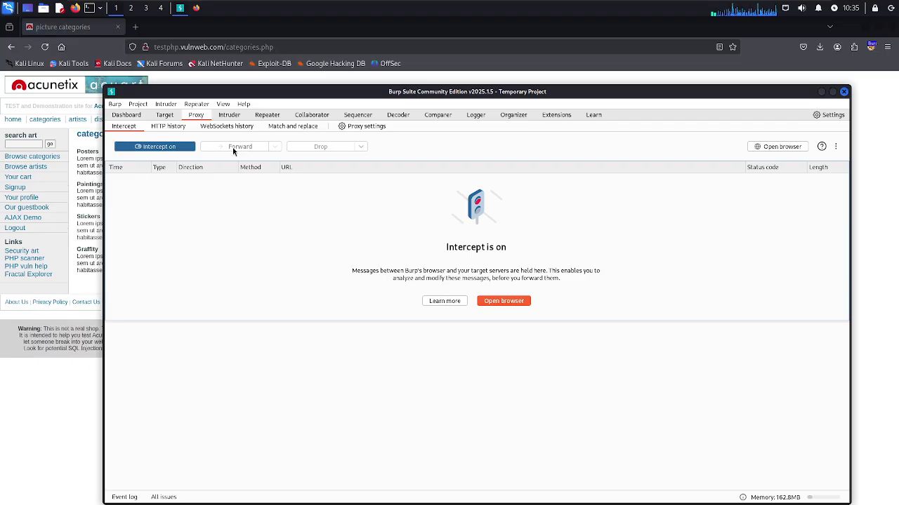
Choose Posters on the loaded categories page so Burp holds listproducts.php?cat=1
click(66, 269)
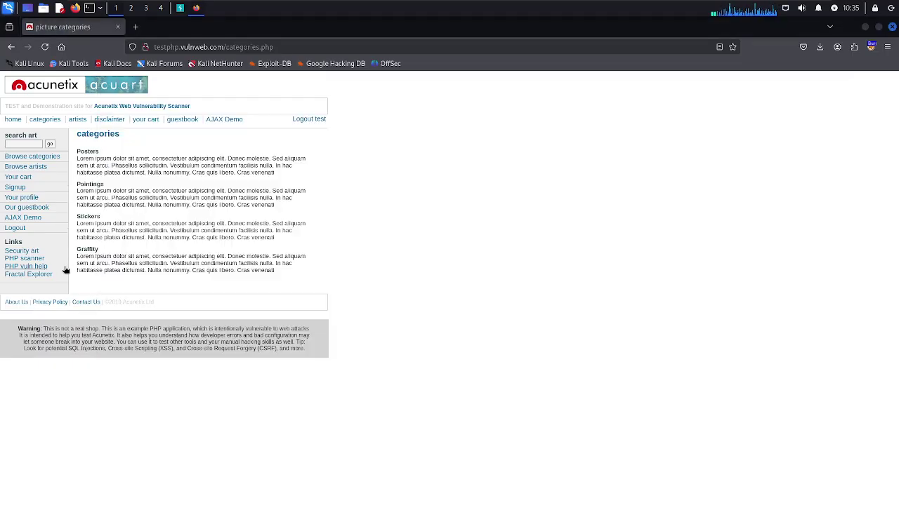
click(92, 153)
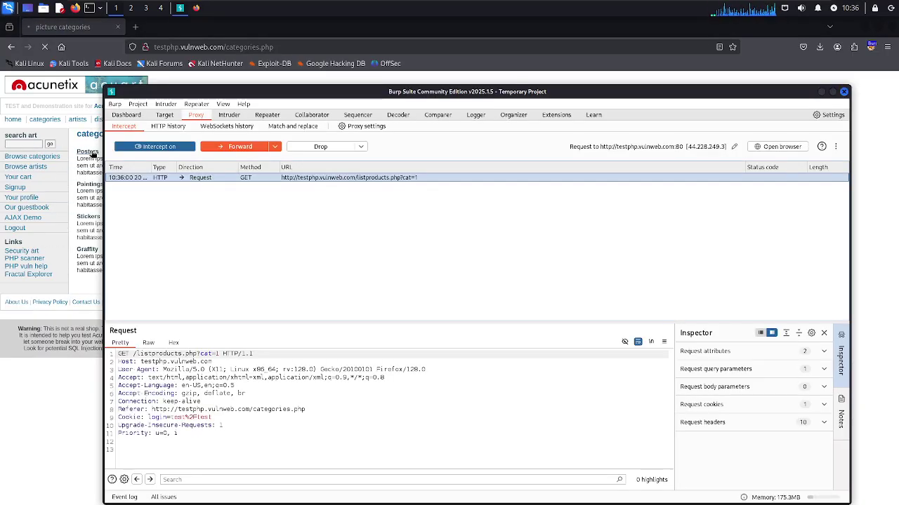
click(92, 153)
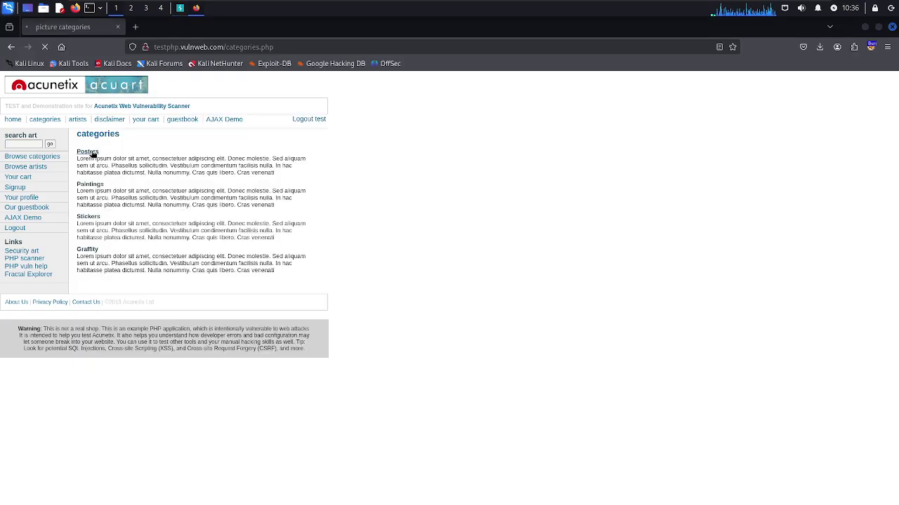
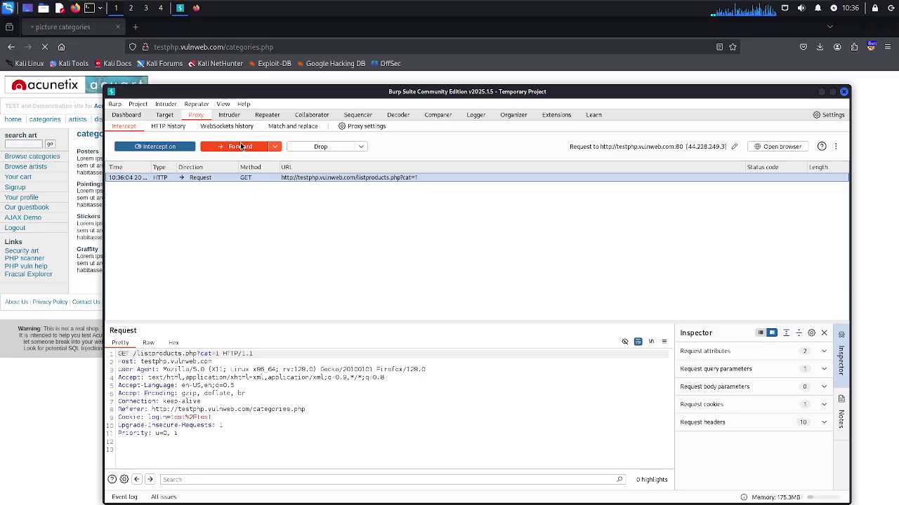
Forward the held listproducts.php?cat=1 request and bring Firefox's Posters listing to the front
click(240, 144)
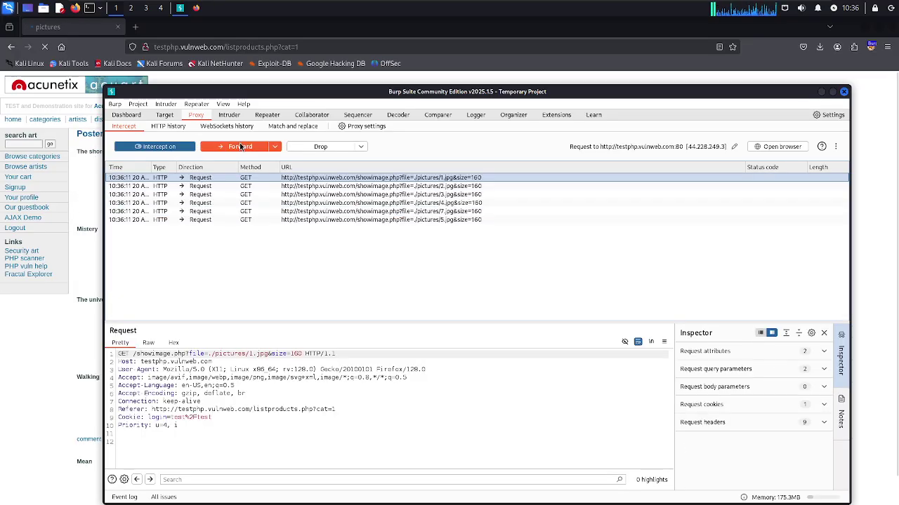
click(45, 352)
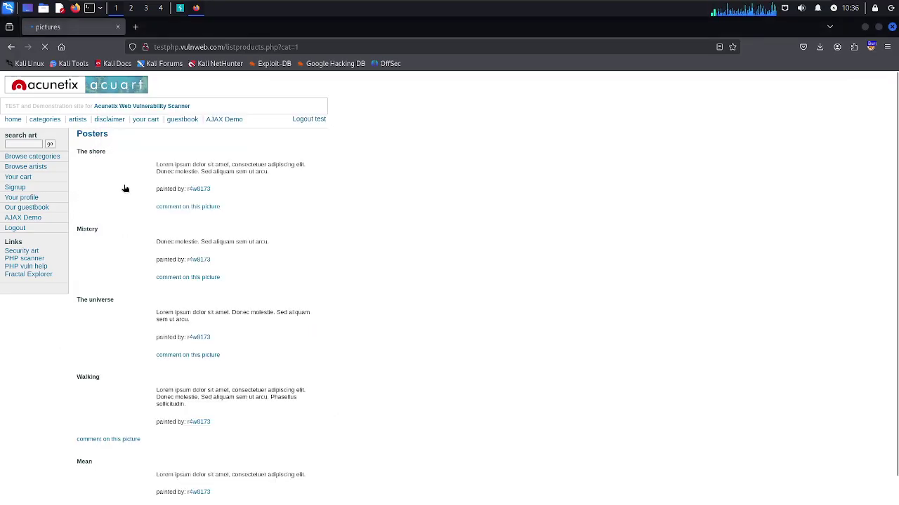
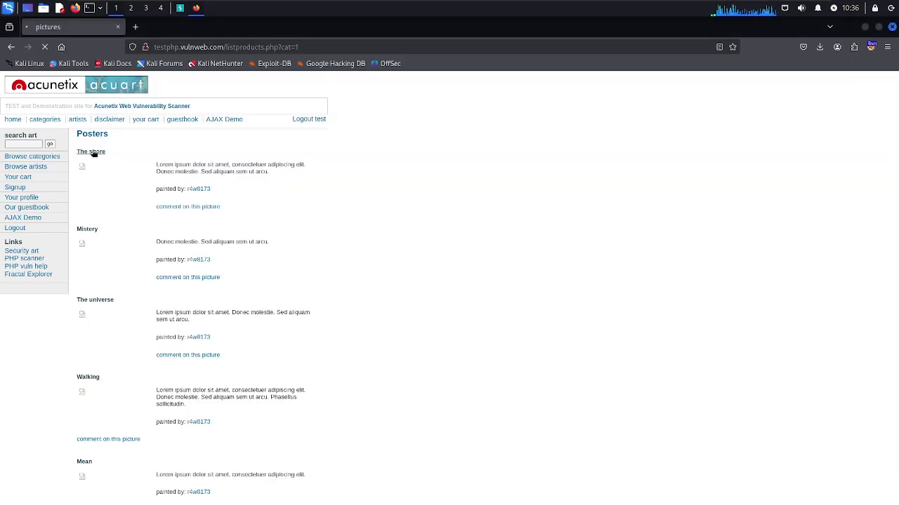
Forward the held 5.jpg, product.php?pic=1, 7.jpg and 1.jpg requests, then view 'The shore' in Firefox
click(180, 10)
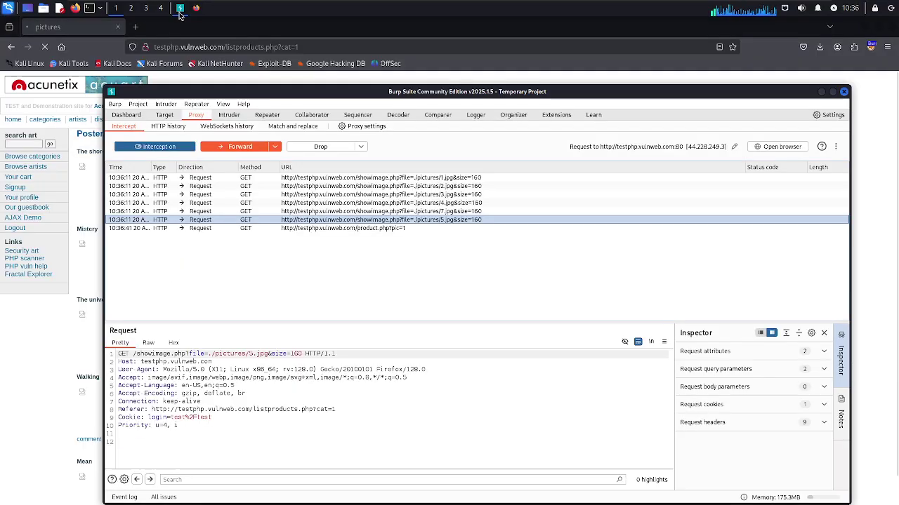
click(233, 147)
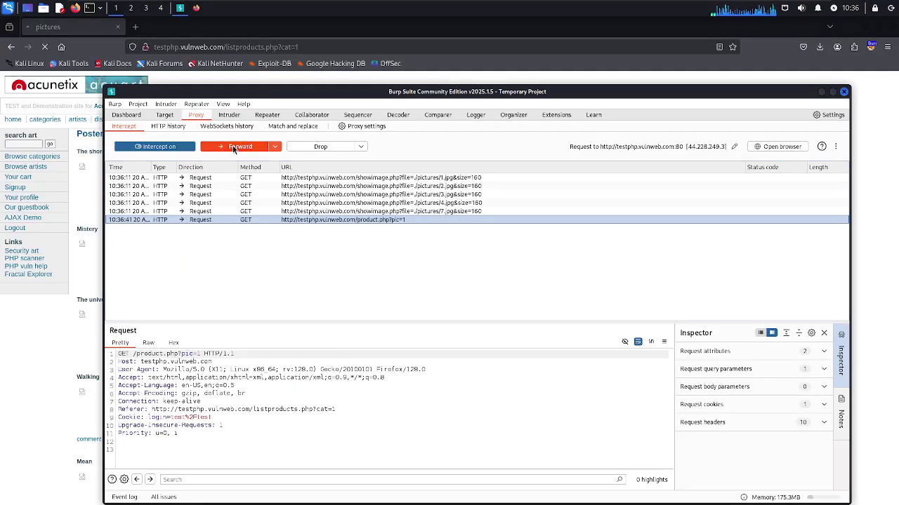
click(233, 147)
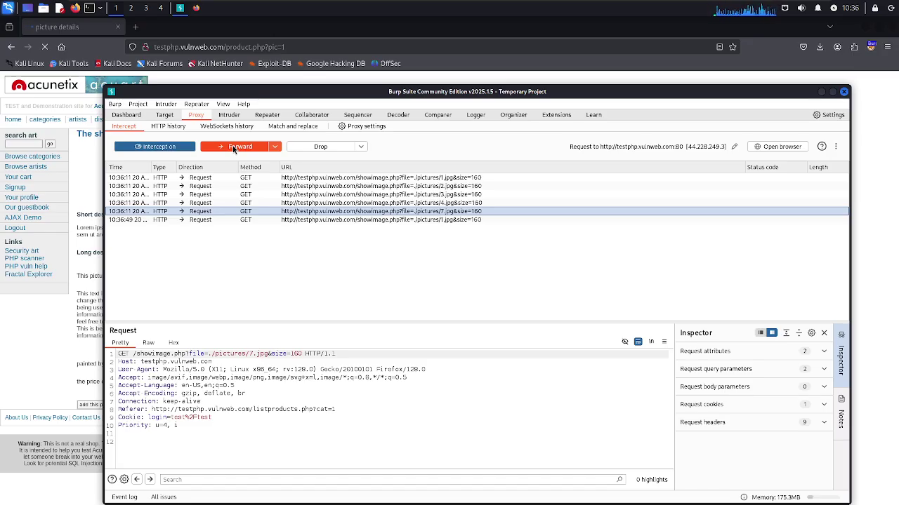
click(235, 147)
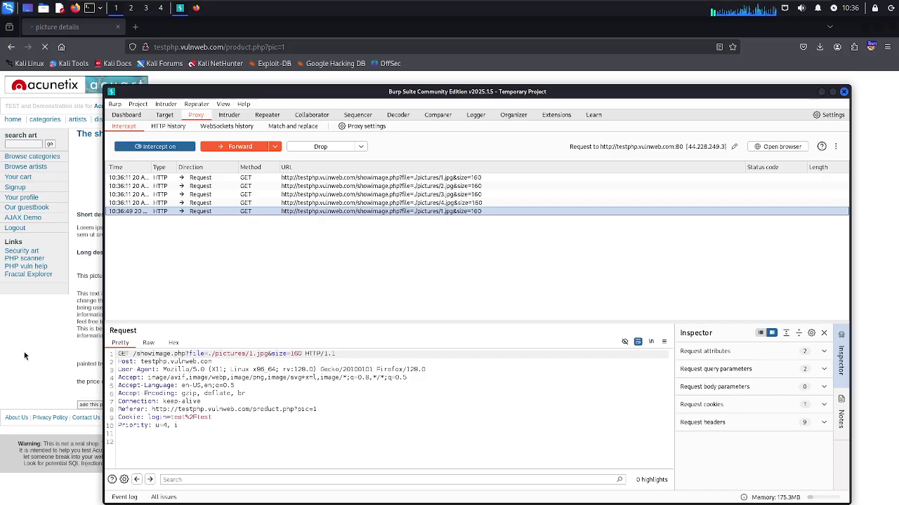
click(235, 147)
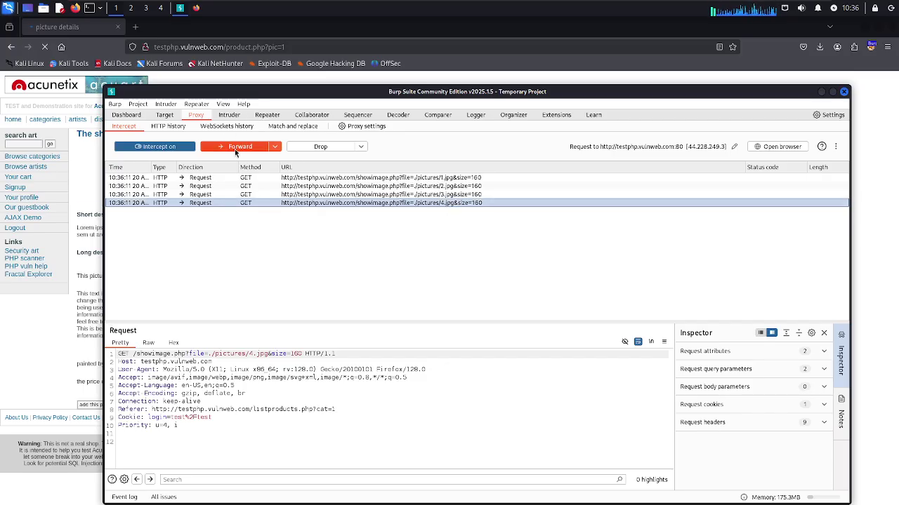
click(37, 339)
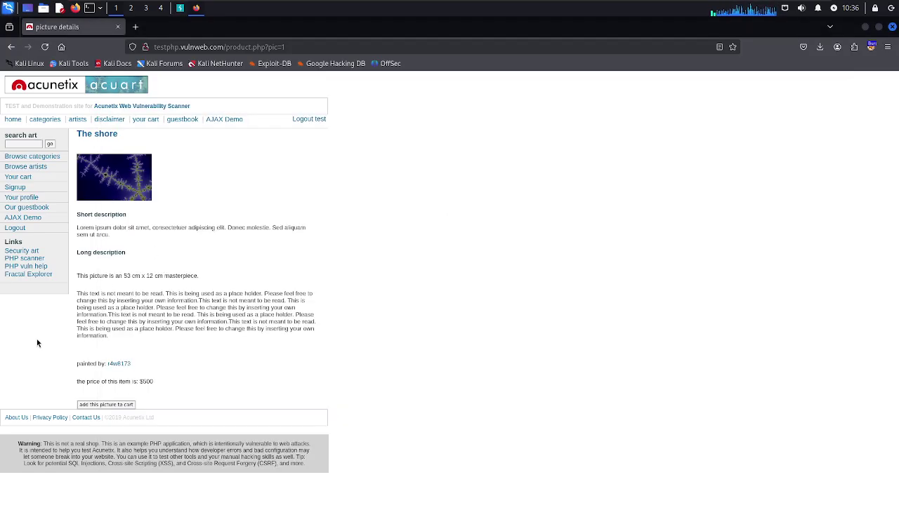
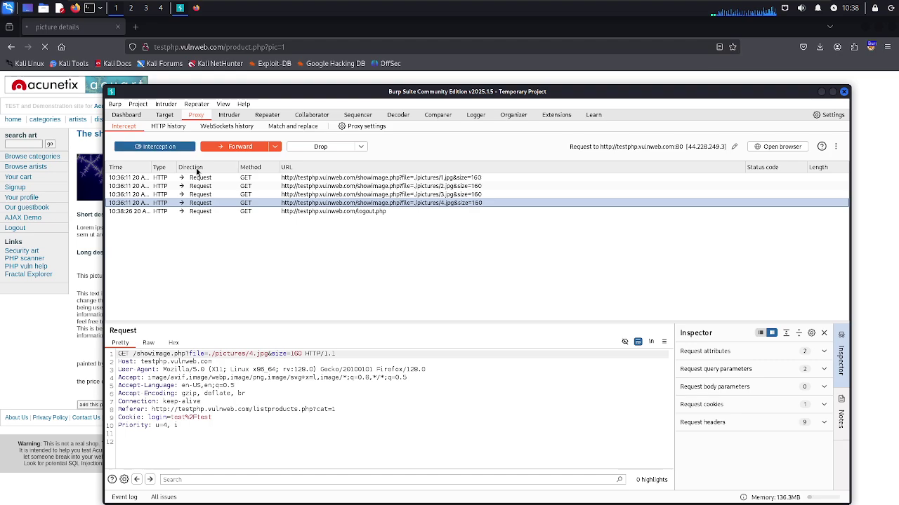
Forward the intercepted logout.php request, then return to Firefox and request the login page
click(219, 212)
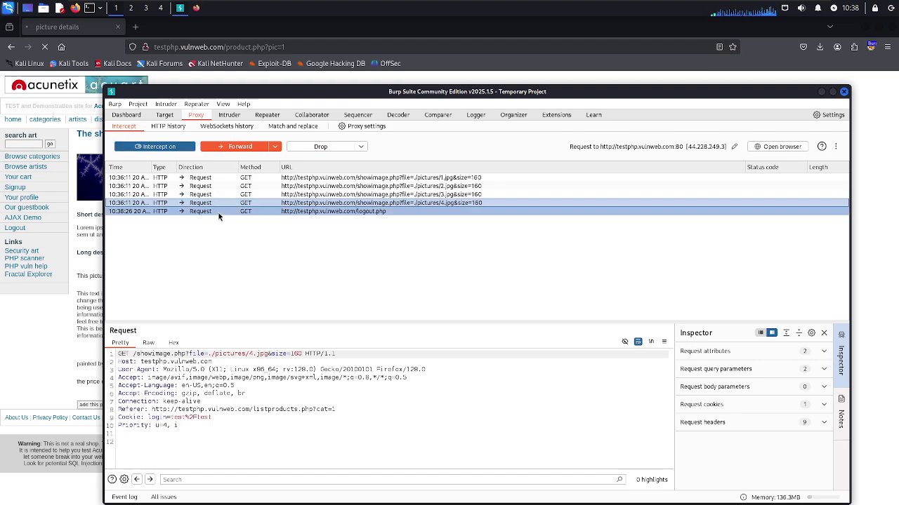
click(230, 146)
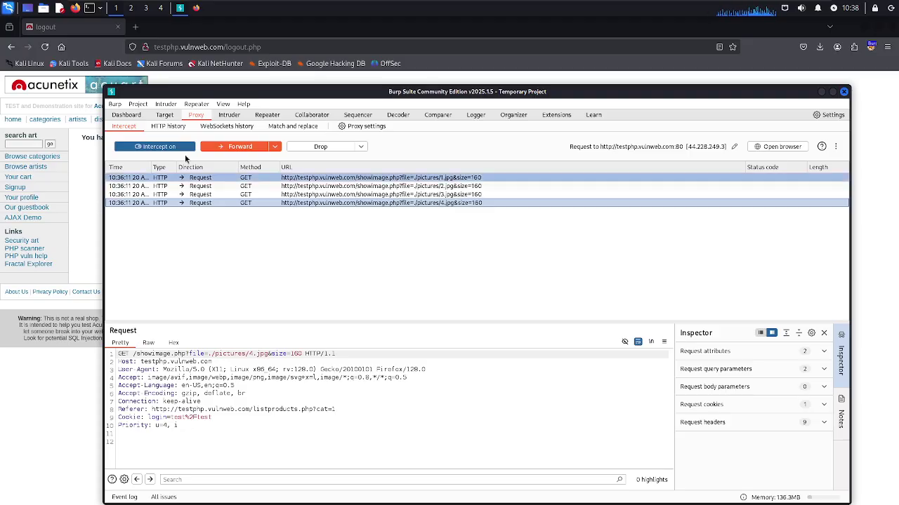
click(89, 201)
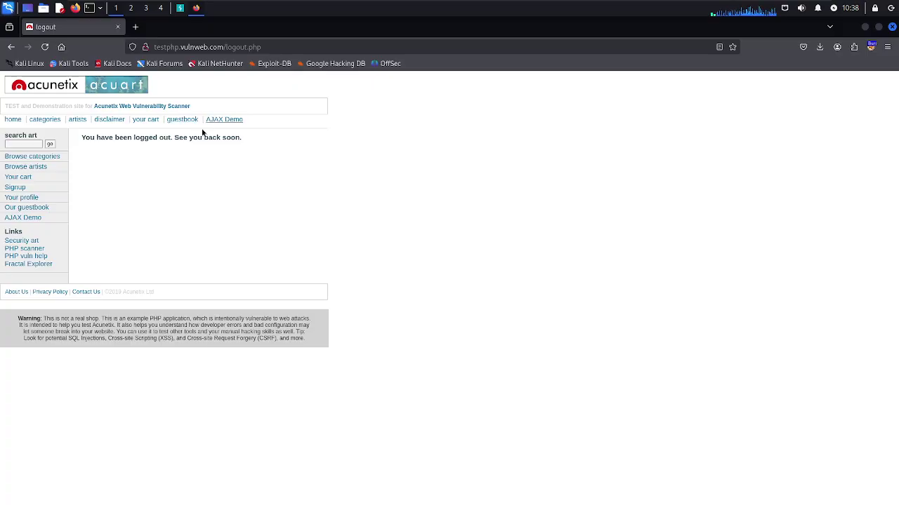
click(21, 190)
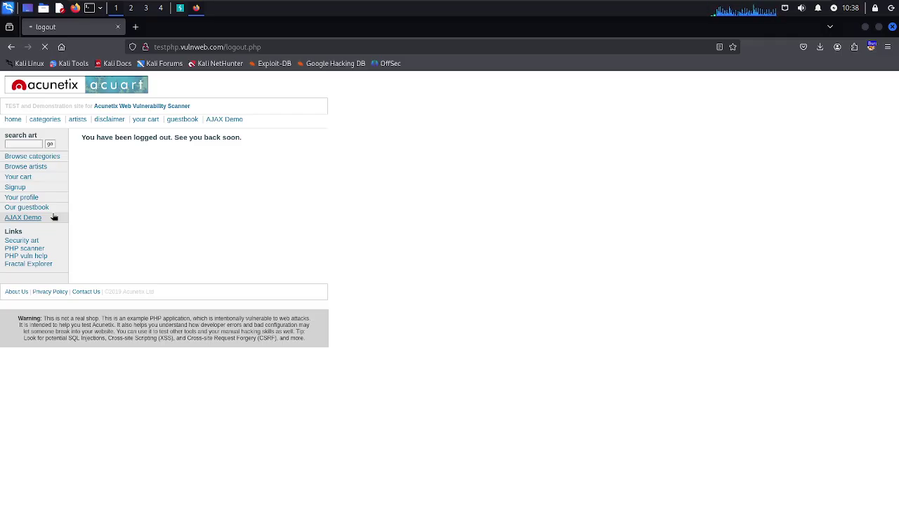
Forward the intercepted login.php request in Burp Proxy and return to Firefox
click(180, 7)
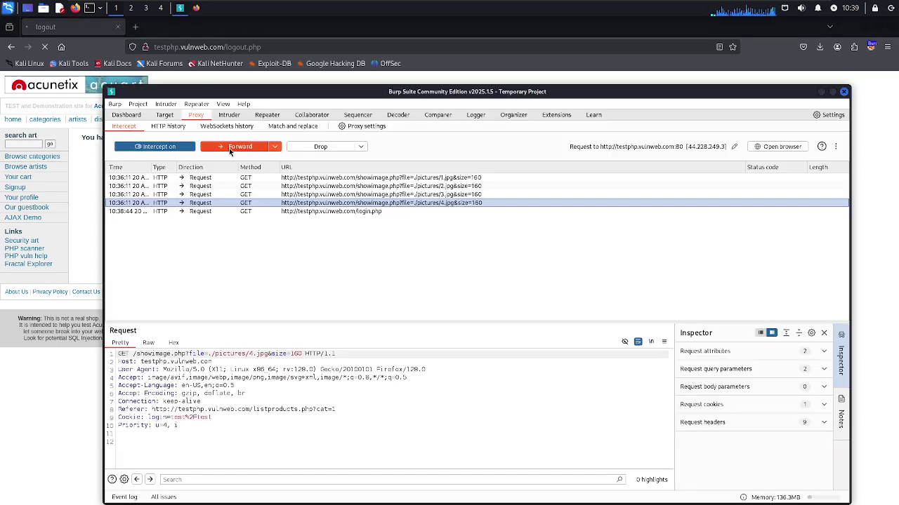
click(261, 212)
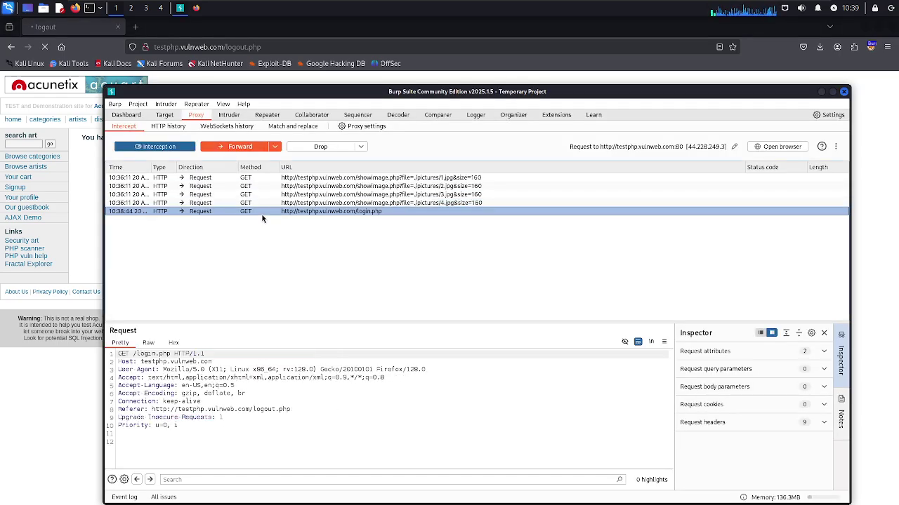
click(240, 147)
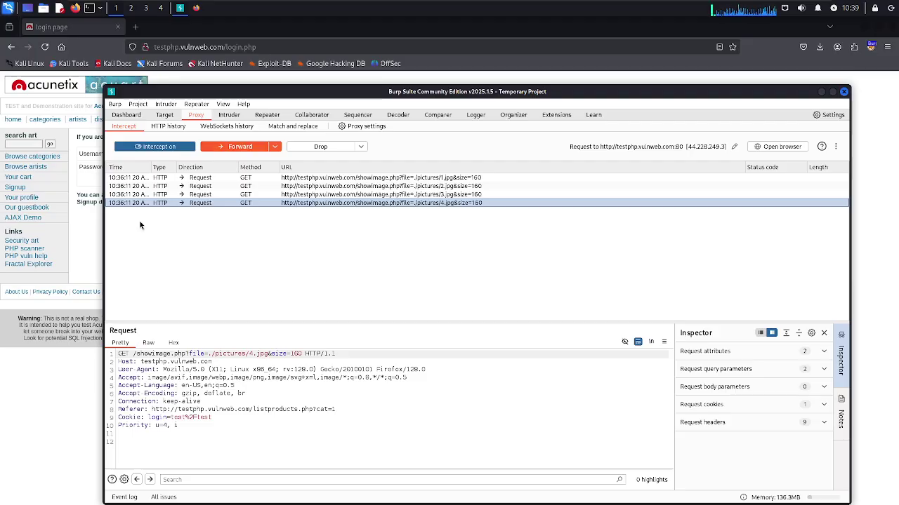
click(79, 243)
Enter the test username and password, submit the login form, and decline saving the password
click(123, 153)
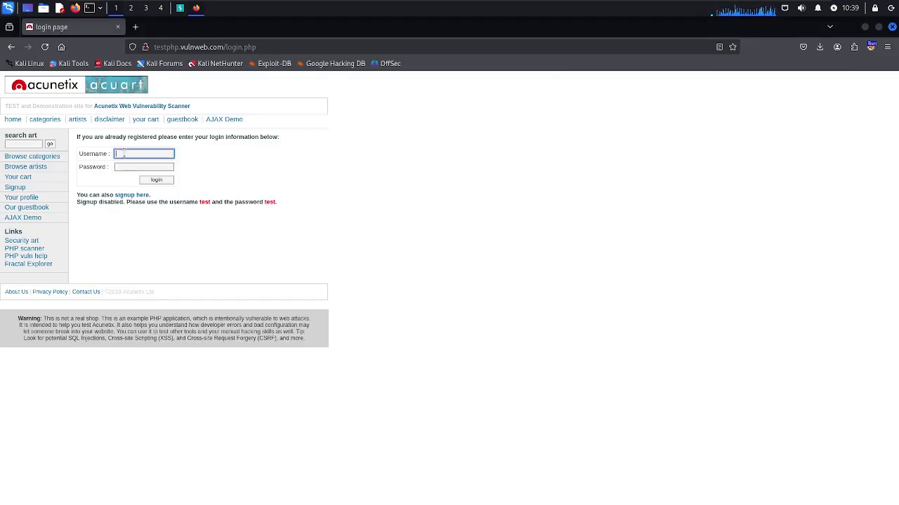
text(test)
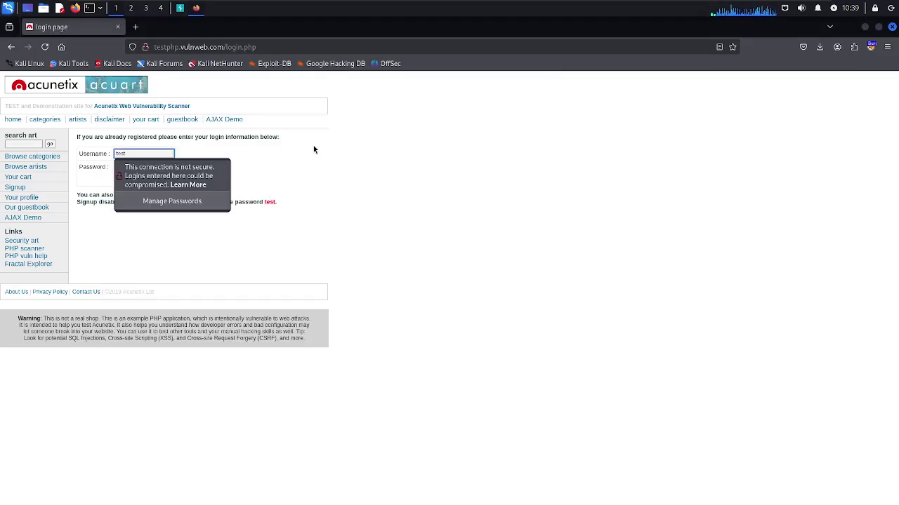
click(301, 147)
click(160, 165)
text(tesst)
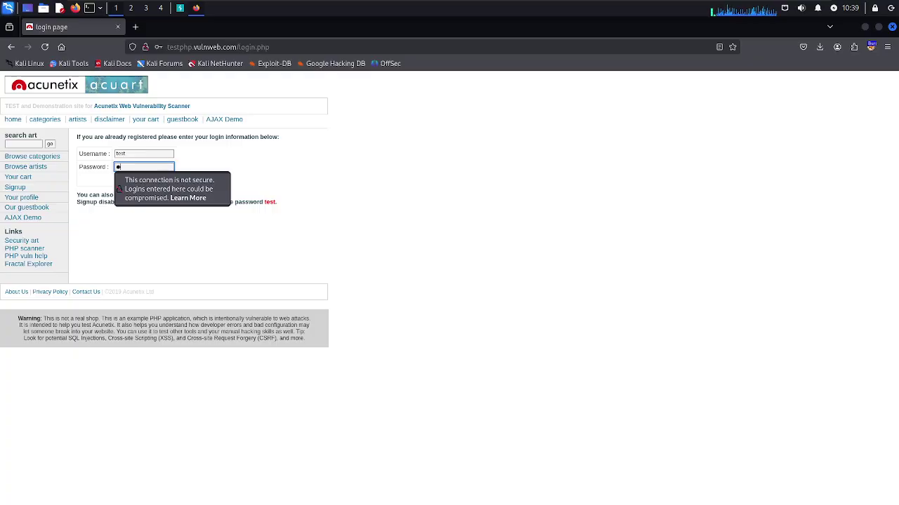
key(BackSpace)
key(BackSpace)
key(BackSpace)
key(BackSpace)
text(esst)
click(328, 134)
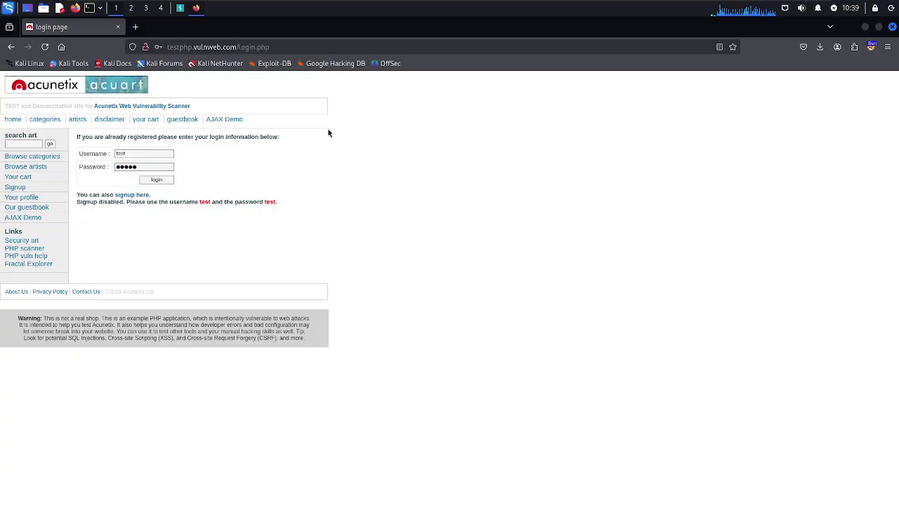
click(160, 180)
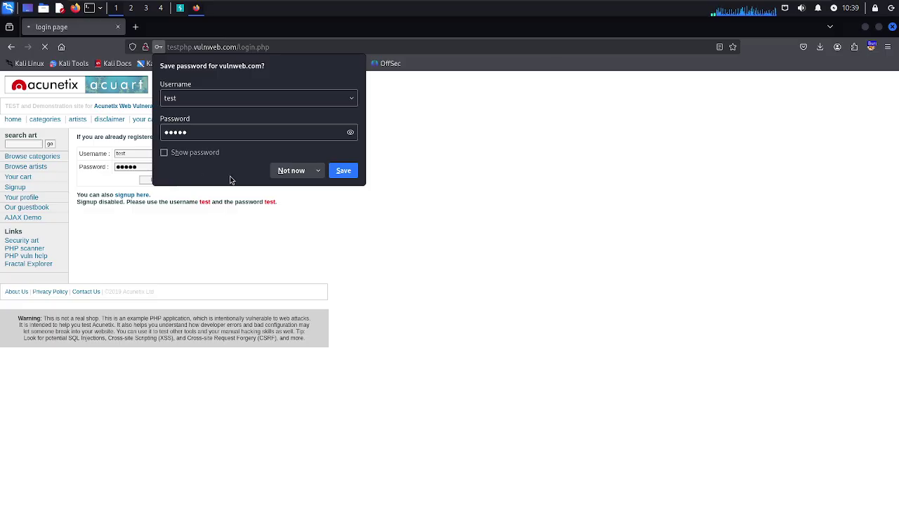
click(290, 171)
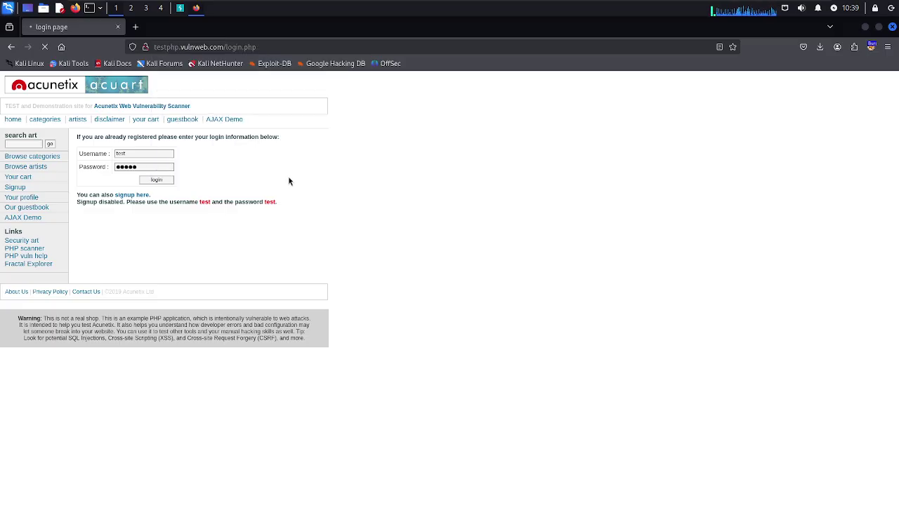
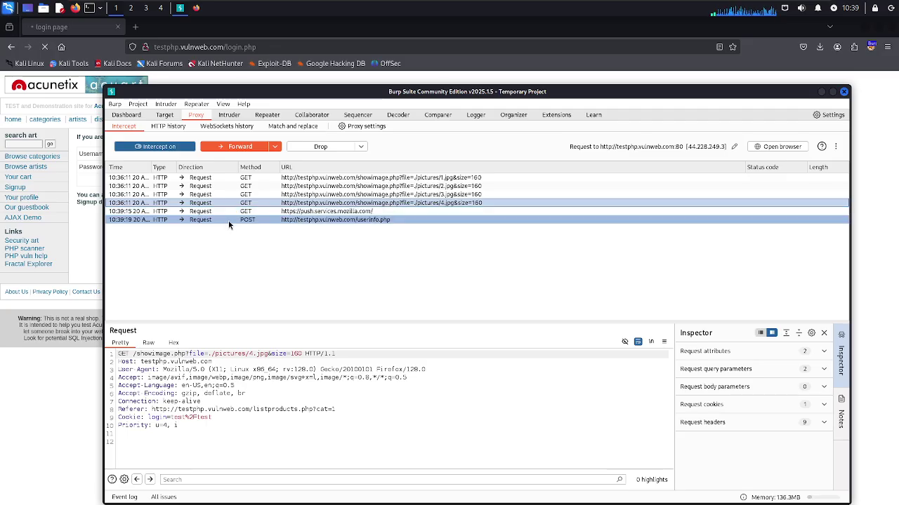
Forward the POST userinfo.php login request, then the login.php, push.services.mozilla.com and pictures/4.jpg requests
click(227, 222)
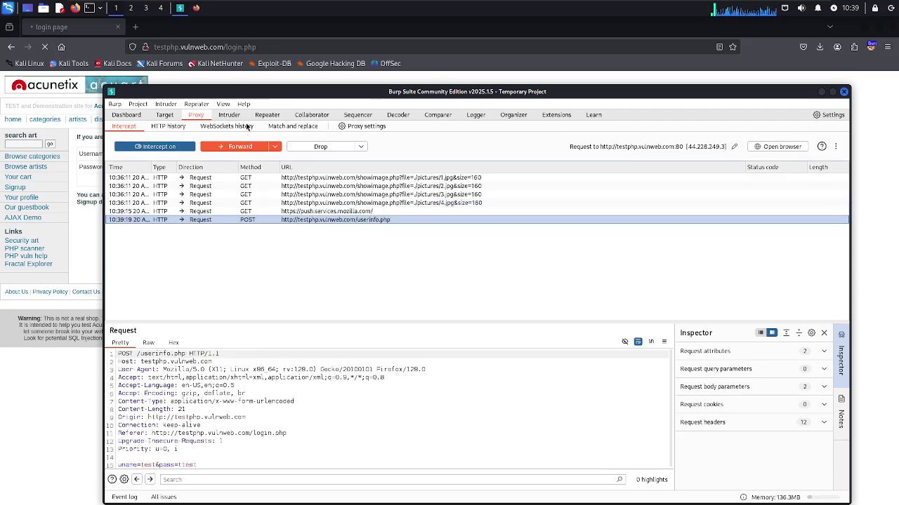
click(240, 147)
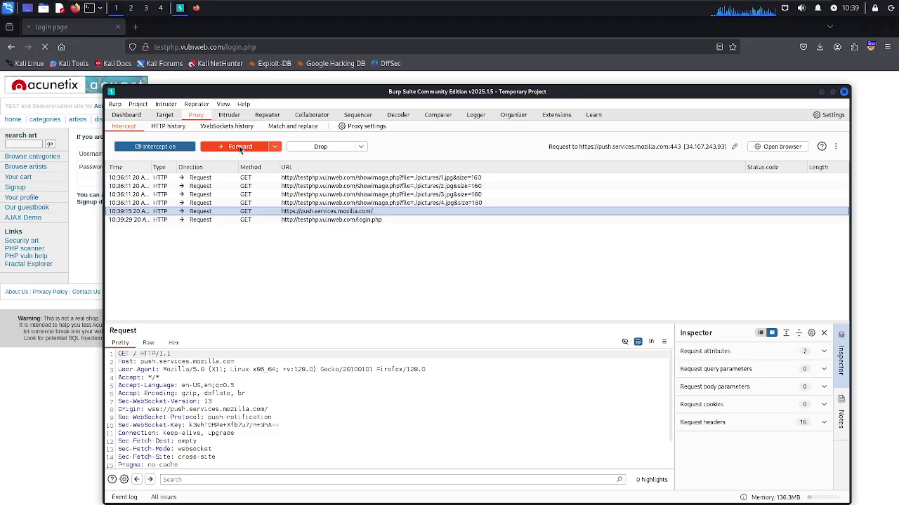
click(245, 219)
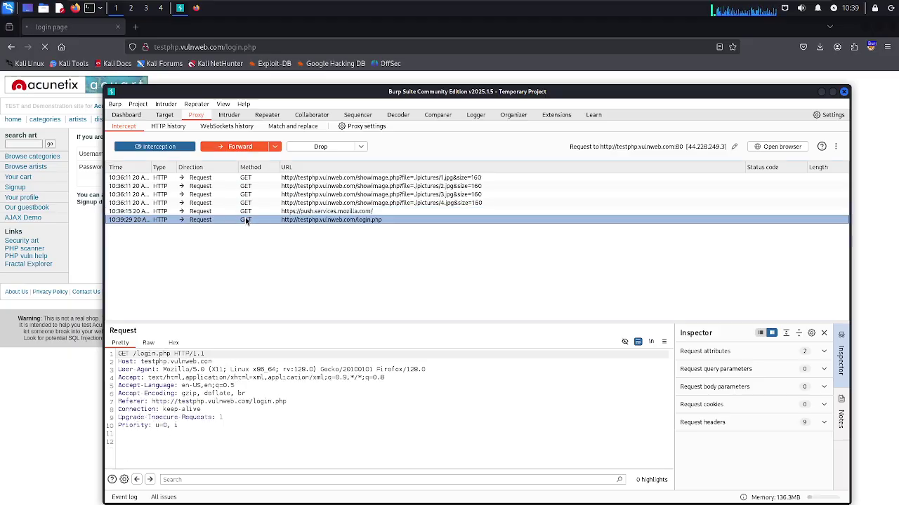
click(236, 147)
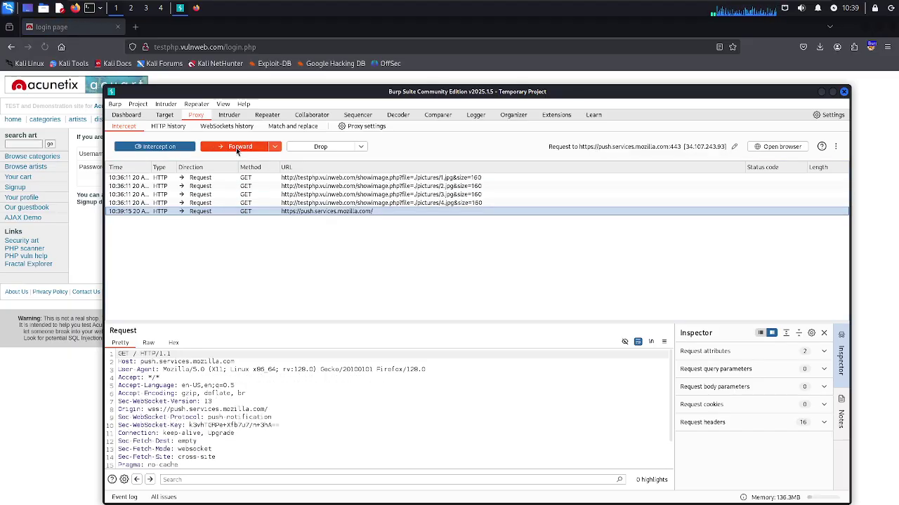
click(236, 148)
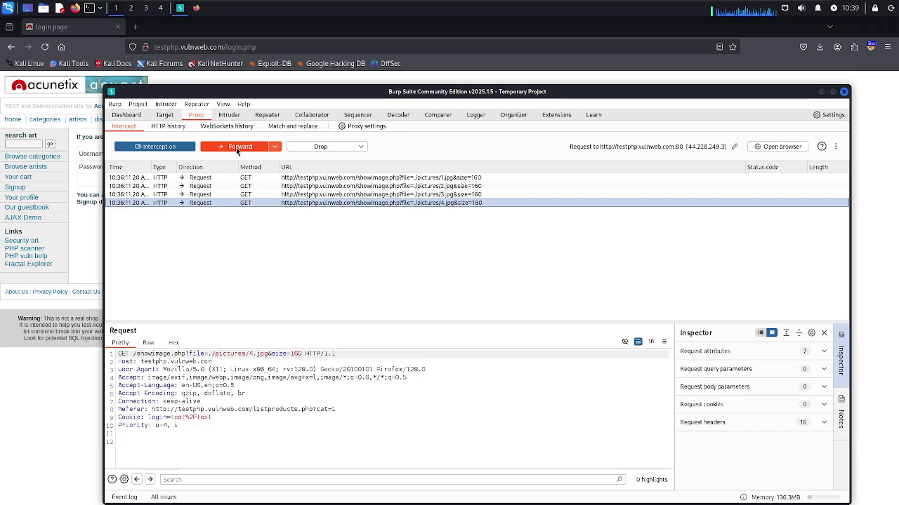
click(236, 148)
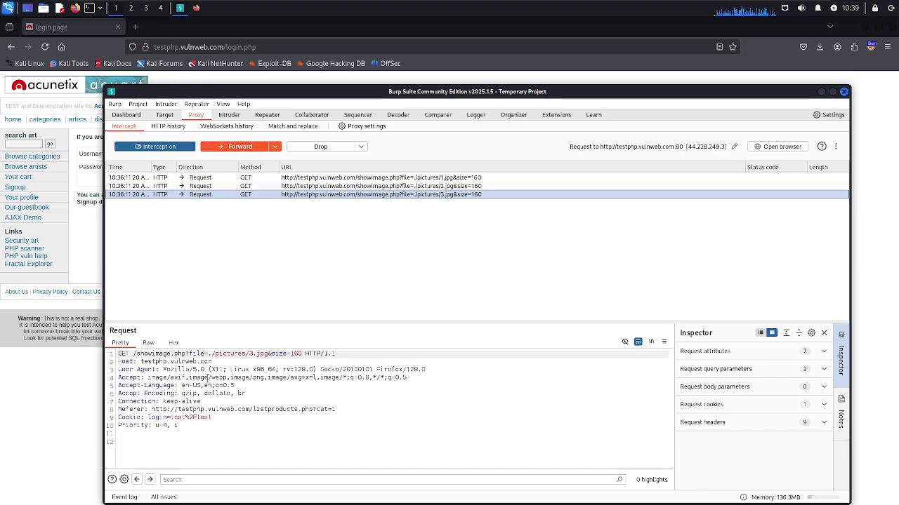
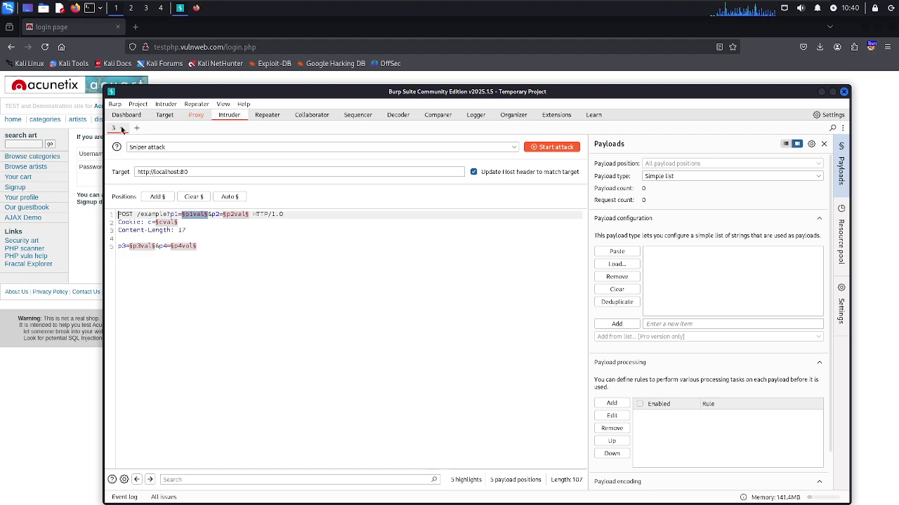
Close Burp Suite from the Proxy view and confirm the exit dialog
click(195, 115)
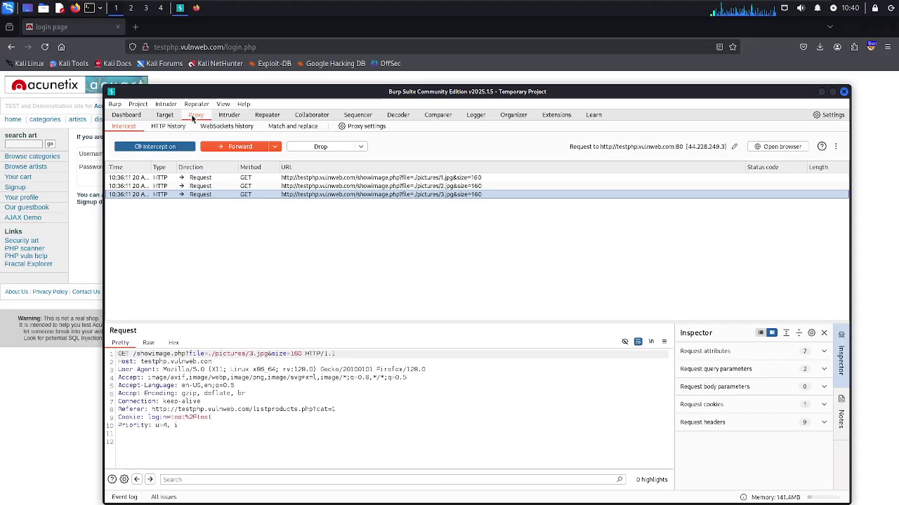
click(844, 92)
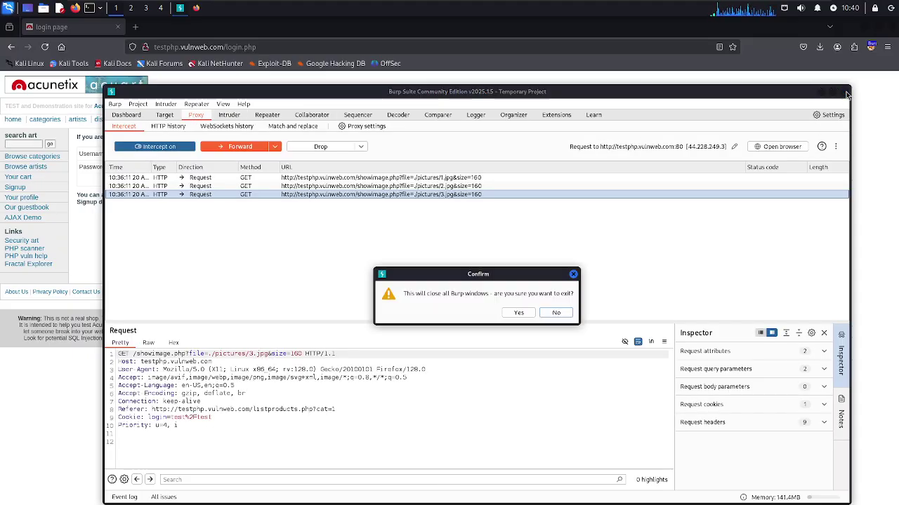
click(518, 312)
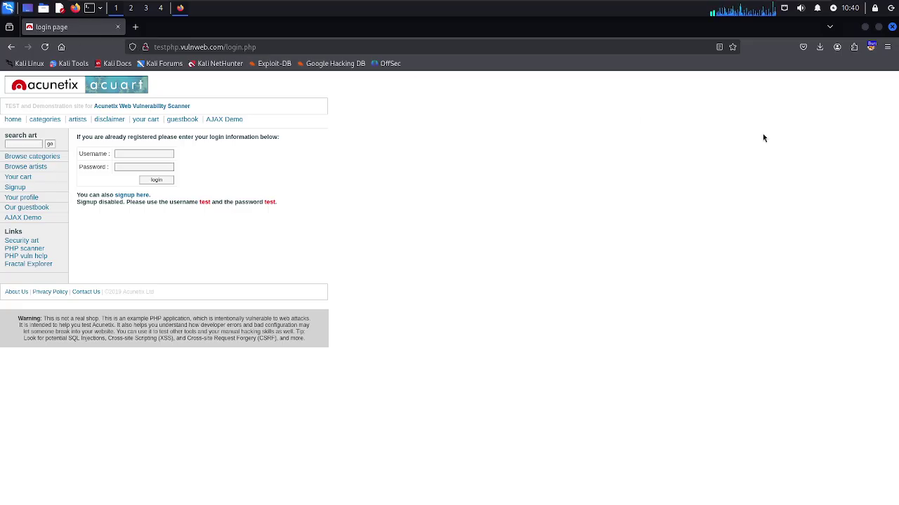
Relaunch Burp via the 'burp' search, dismiss the Java warning, and start a temporary project with defaults
click(10, 7)
text(burp)
key(Return)
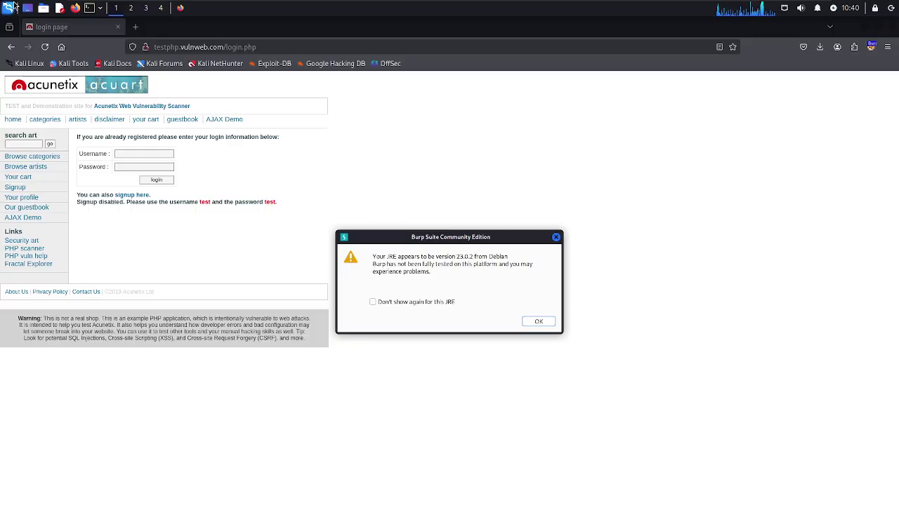
key(Return)
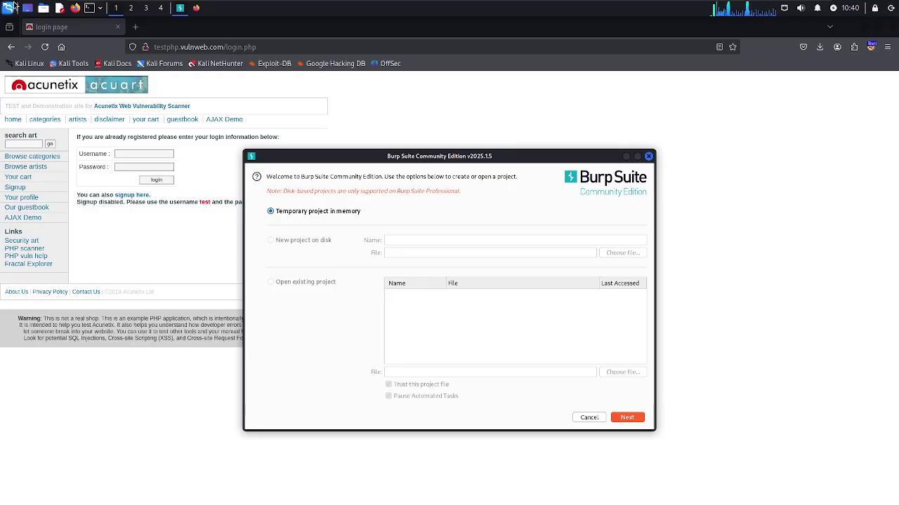
click(627, 417)
click(627, 418)
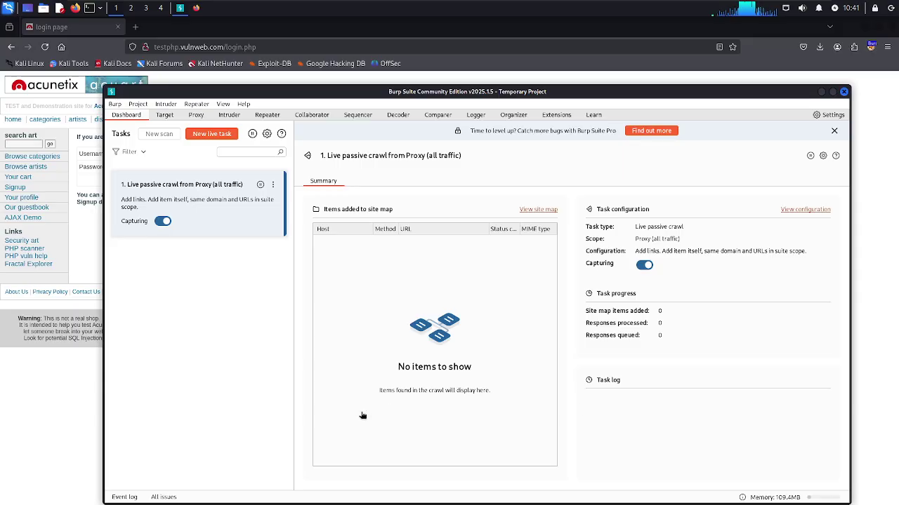
Set FoxyProxy in Firefox to route traffic through the Burp proxy
click(884, 110)
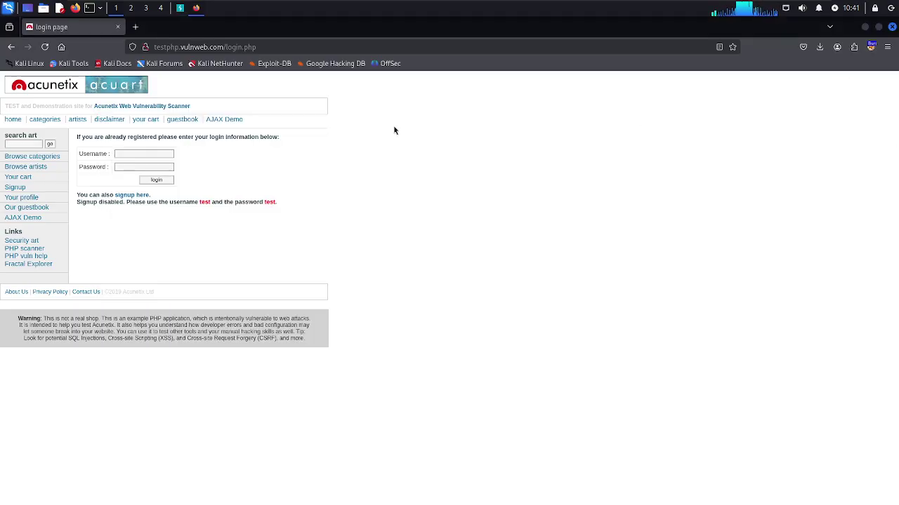
click(878, 50)
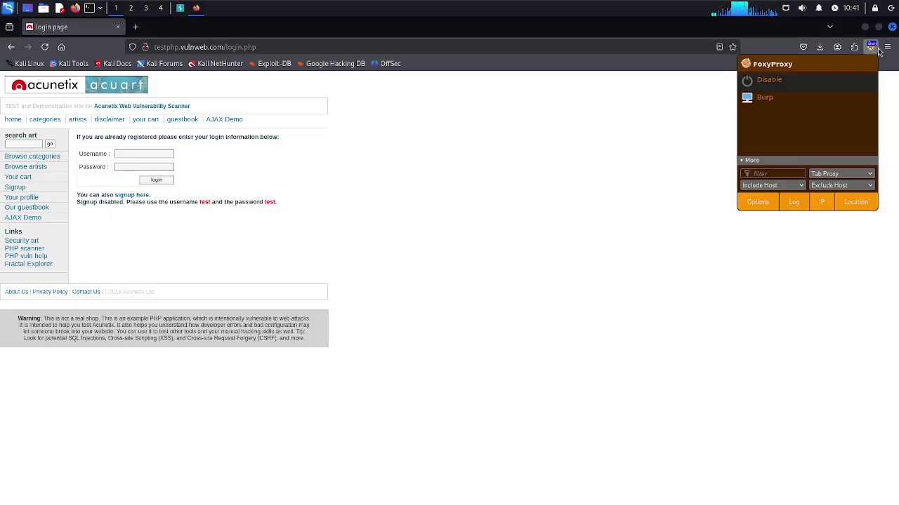
click(758, 106)
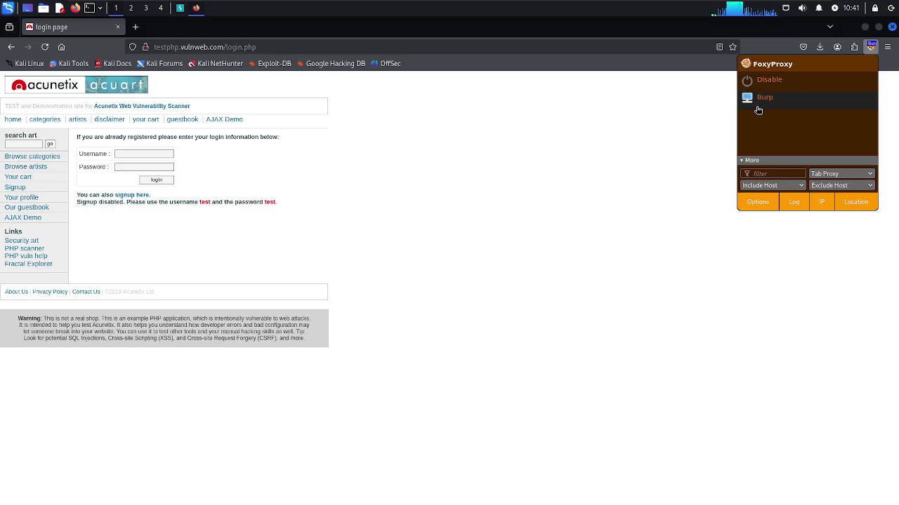
Enter the test account's username and password into the login form
click(153, 153)
text(test)
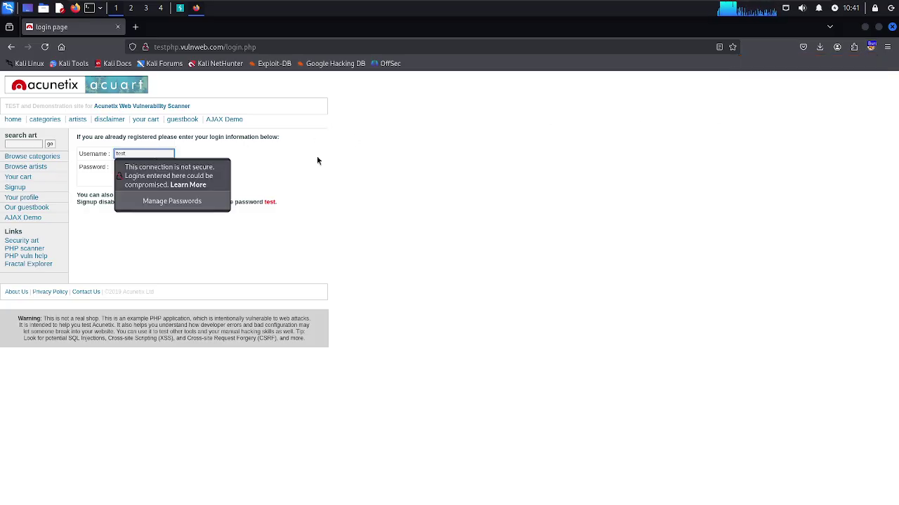
click(164, 167)
text(test)
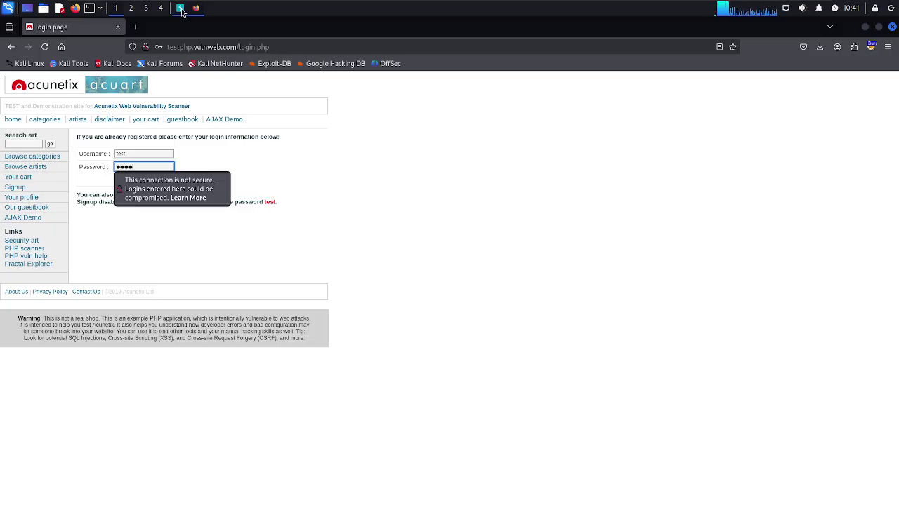
click(180, 9)
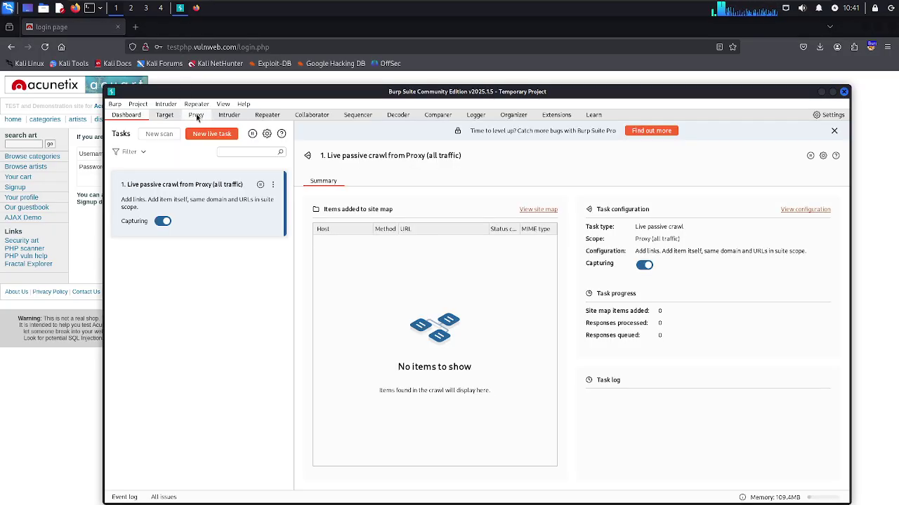
Turn on Proxy intercept, then submit the Firefox login form to capture the request
click(196, 115)
click(173, 150)
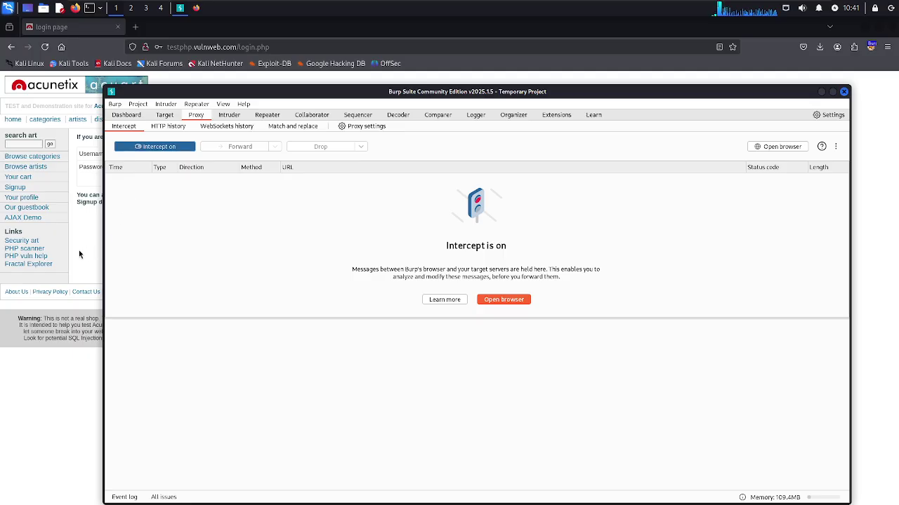
click(81, 256)
click(157, 180)
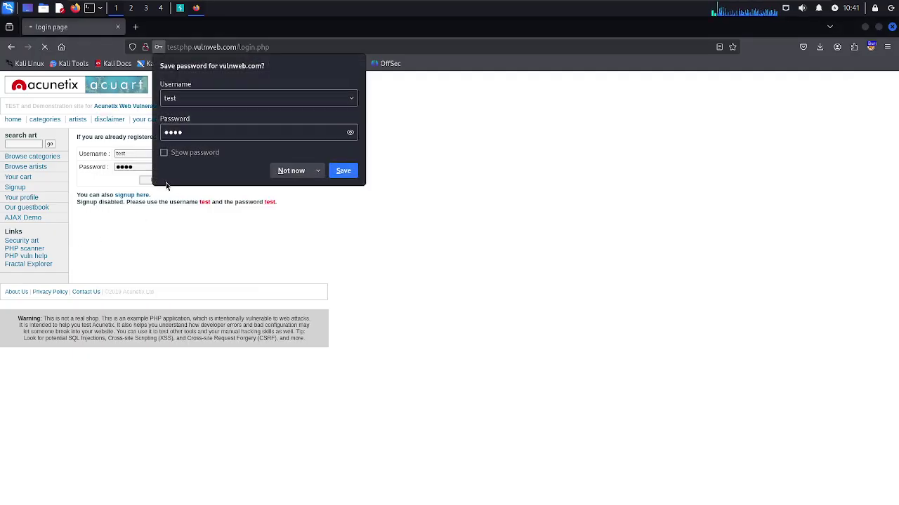
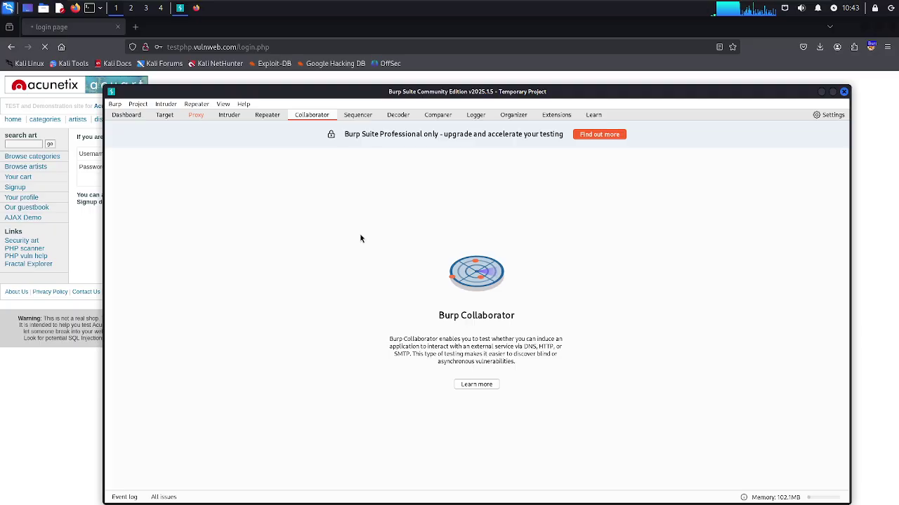
Glance at Sequencer's live capture options, then switch to the empty Decoder workspace
click(354, 116)
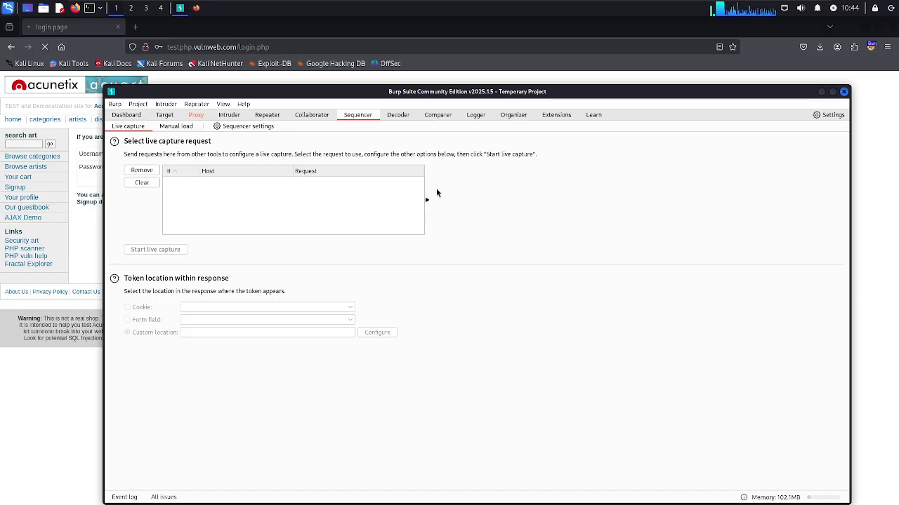
click(391, 122)
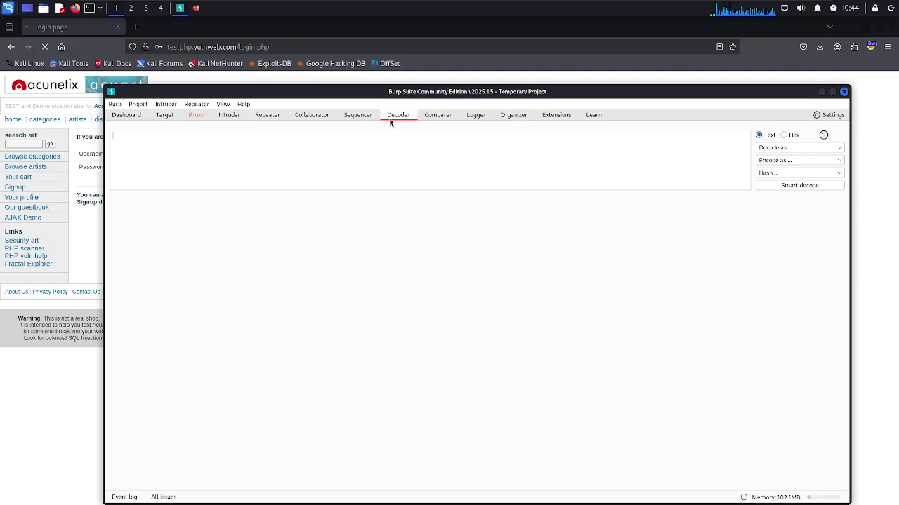
Enter 'Pentesterclub Bugbounty live hacking labs' in Decoder and view it as hex in the second panel
text(test)
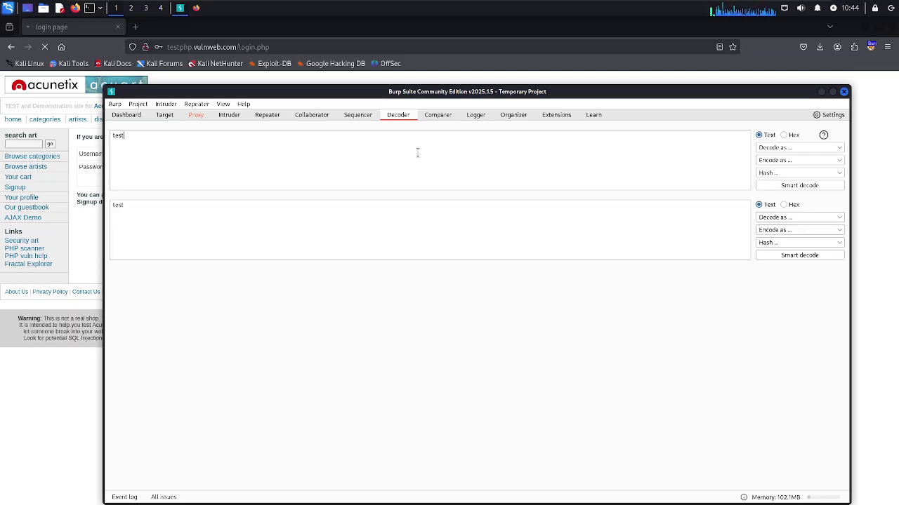
key(BackSpace)
key(BackSpace)
key(BackSpace)
key(BackSpace)
text(P)
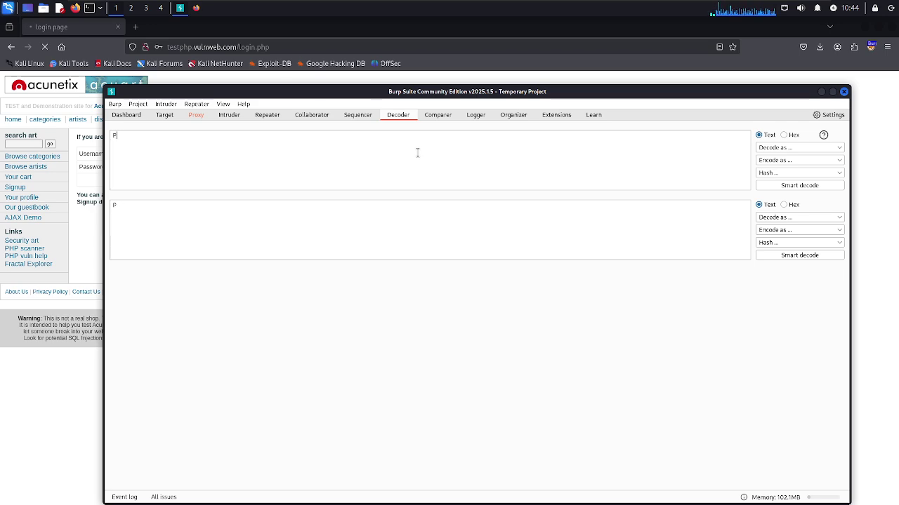
text(entesterclub Bugbounty live hacking)
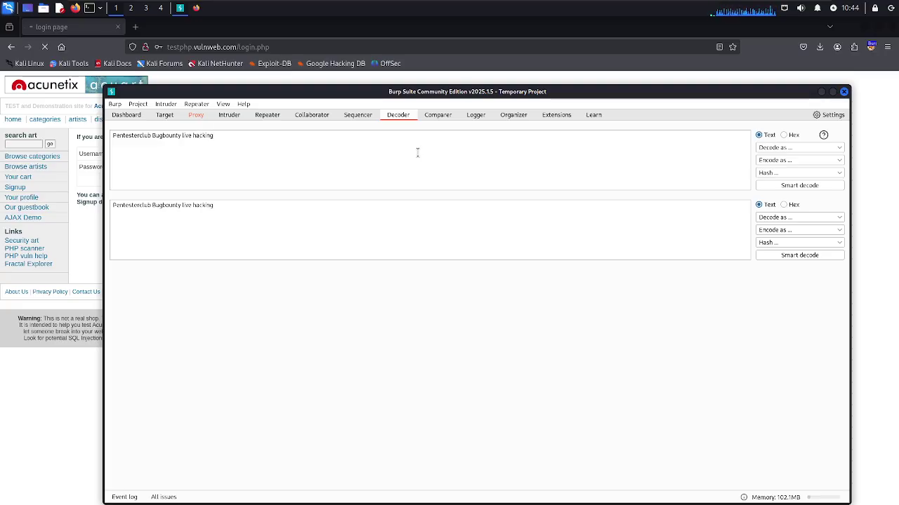
text( labs)
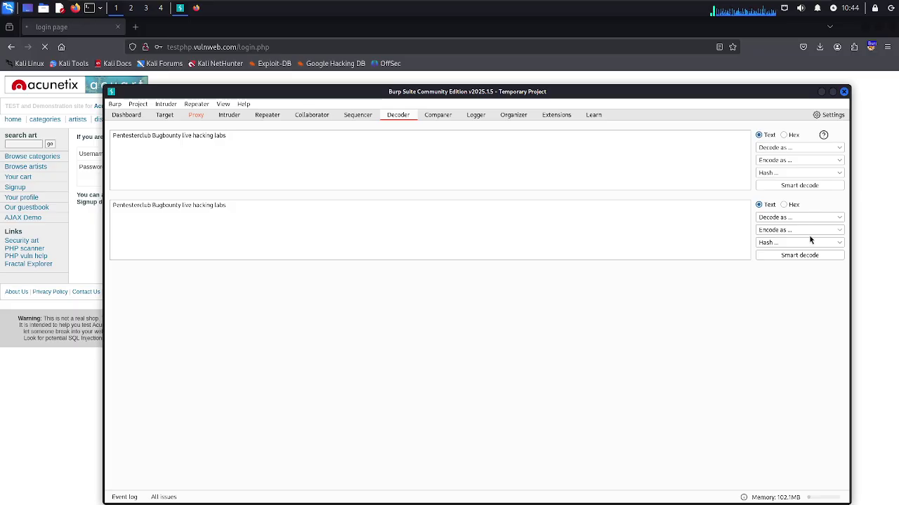
click(784, 205)
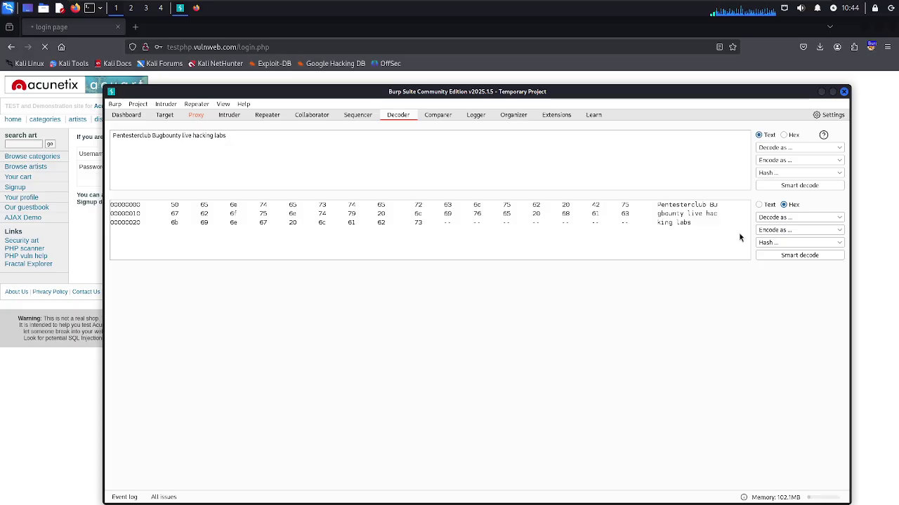
click(834, 232)
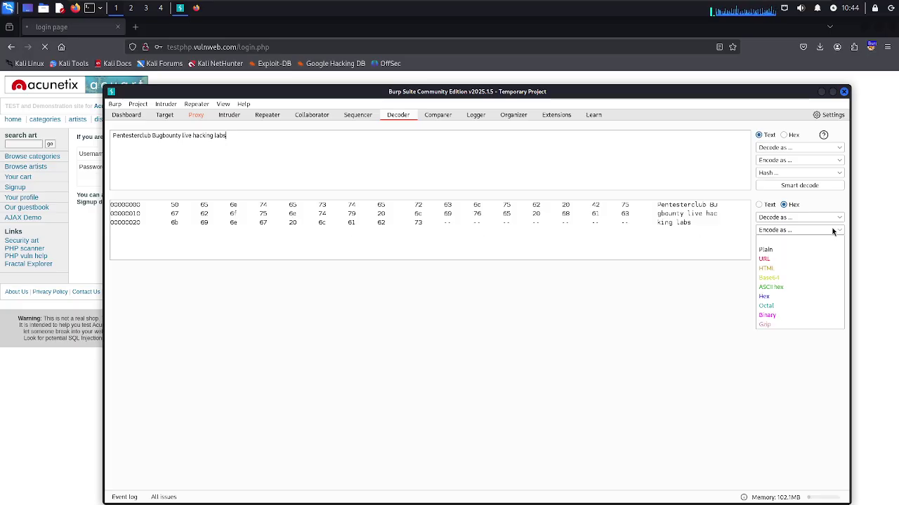
URL-encode the phrase, then switch to HTML encoding and select the encoded line
click(764, 261)
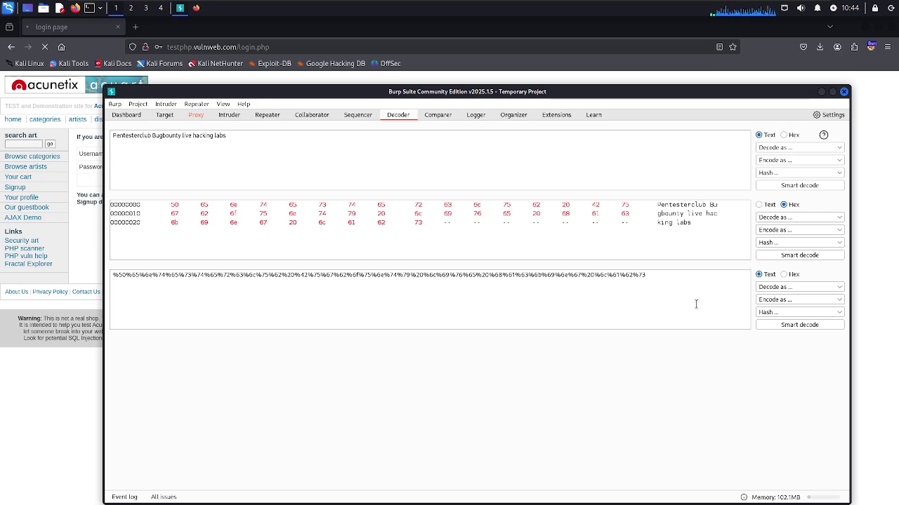
click(826, 230)
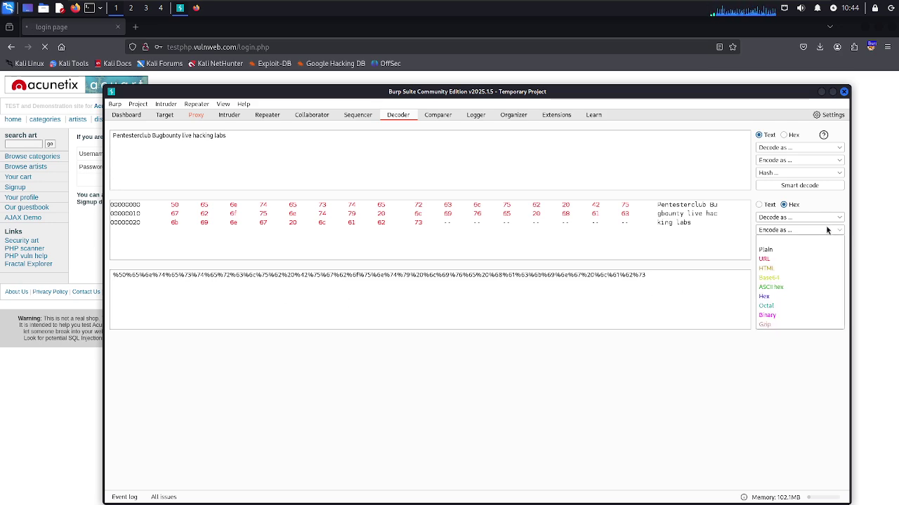
click(770, 270)
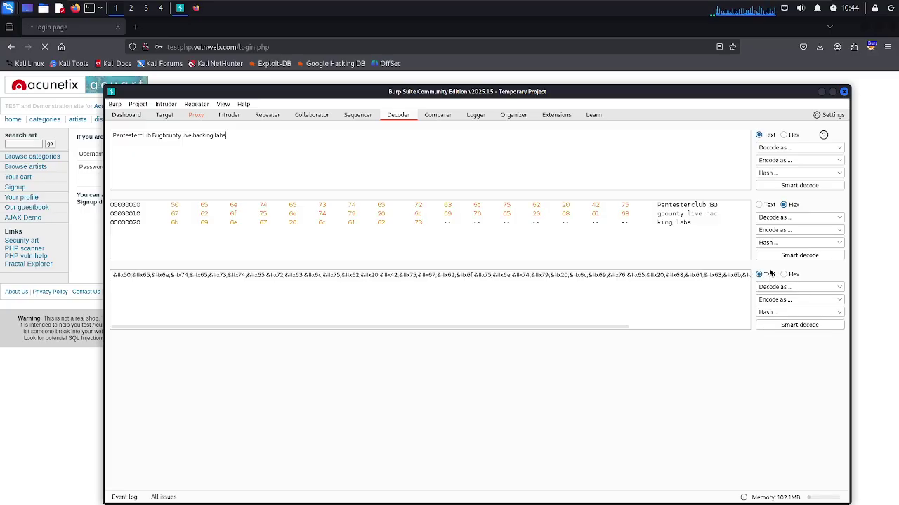
triple_click(711, 274)
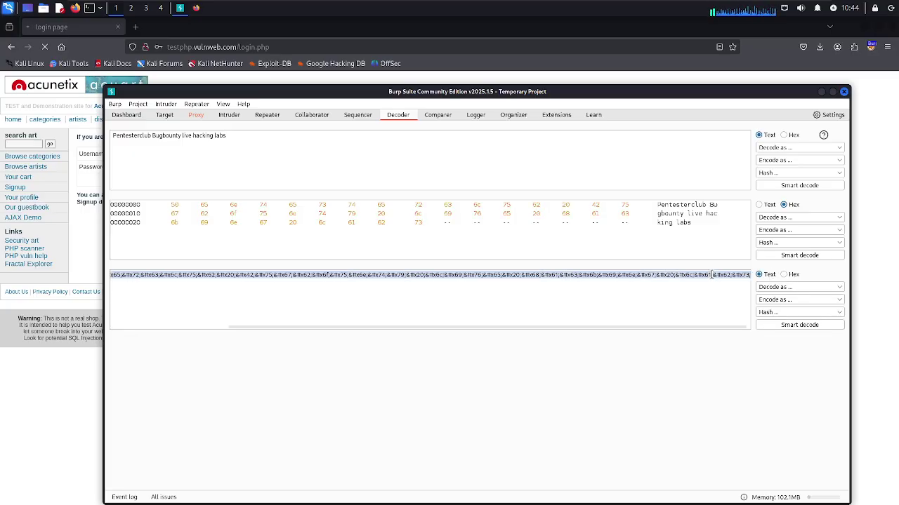
Switch the phrase's encoding to Base64 and select the full Base64 output
click(829, 231)
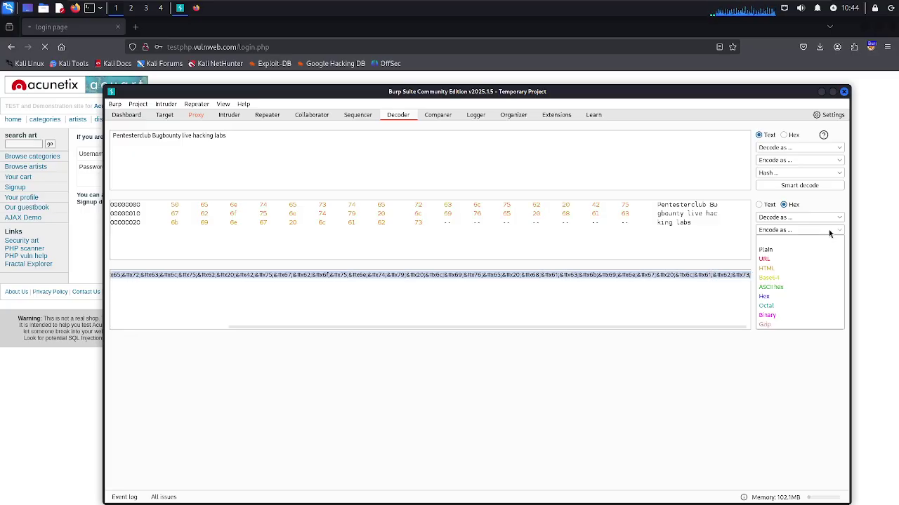
click(769, 279)
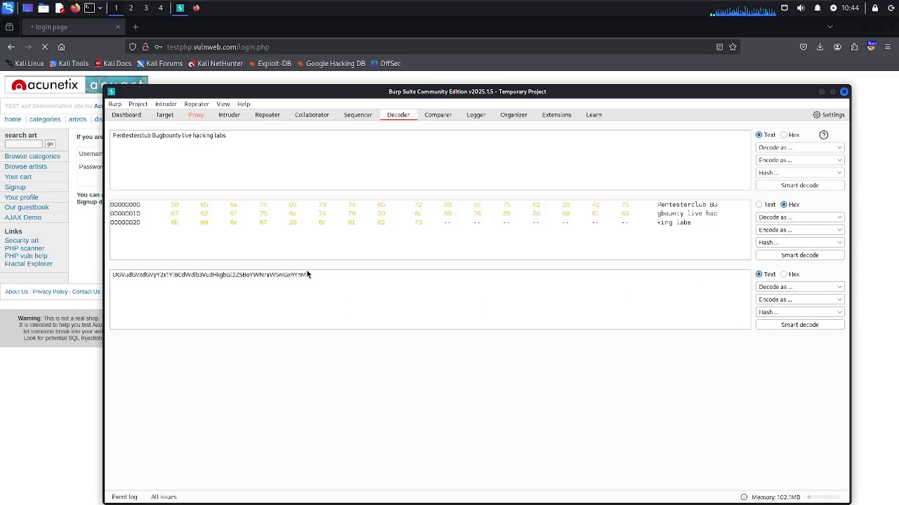
drag(312, 274, 108, 276)
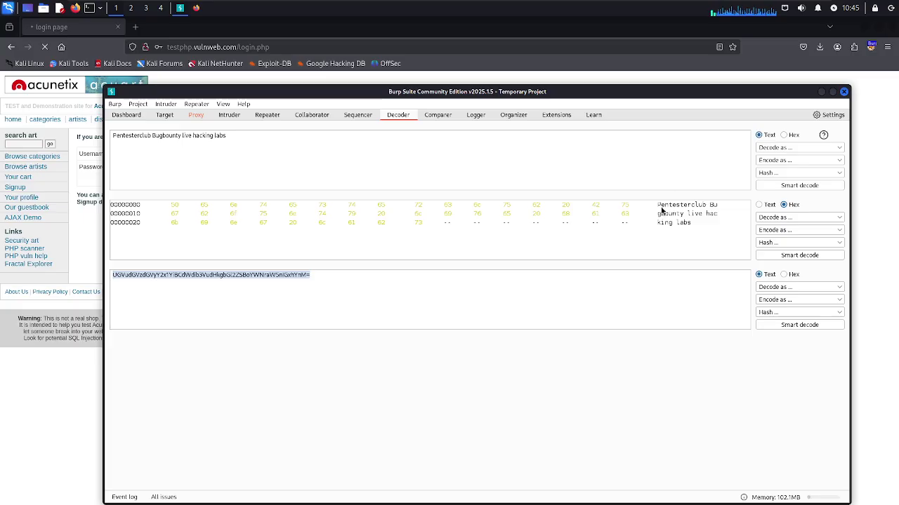
click(250, 139)
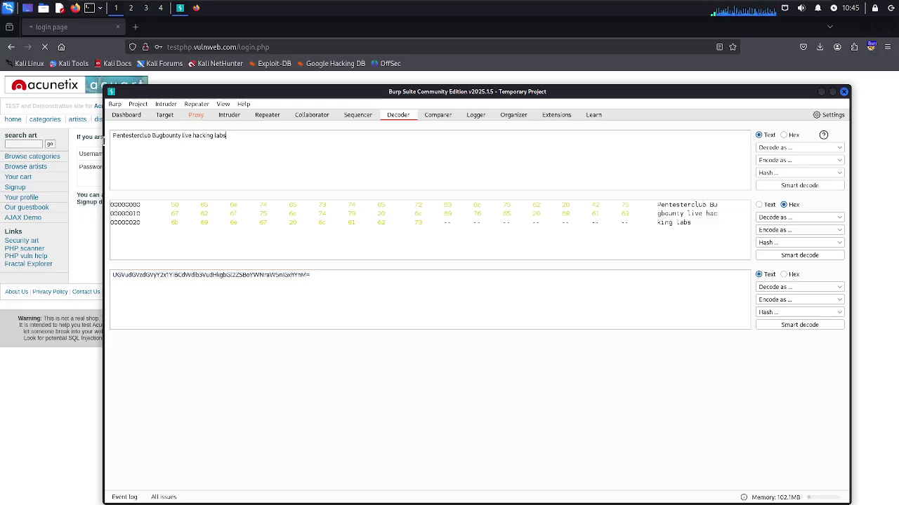
Encode the phrase as ASCII hex, select the output, then change it to Hex
click(818, 230)
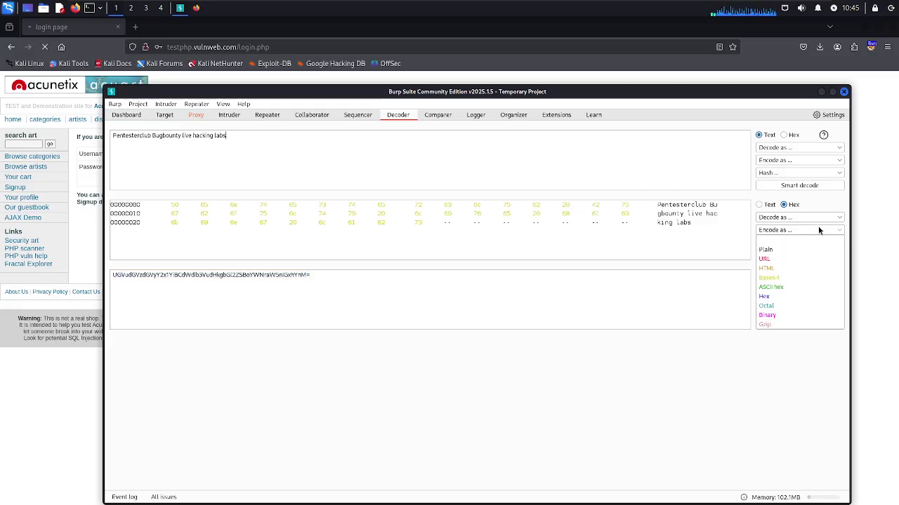
click(779, 289)
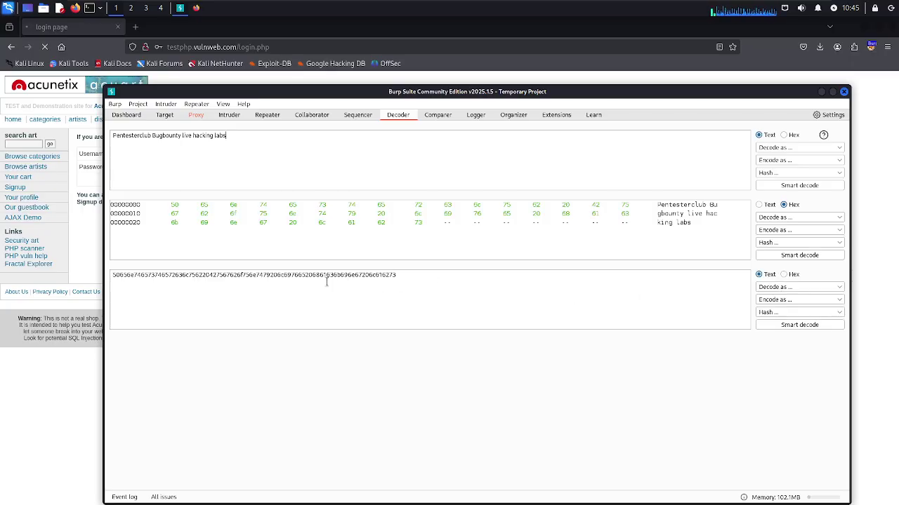
key(ctrl+a)
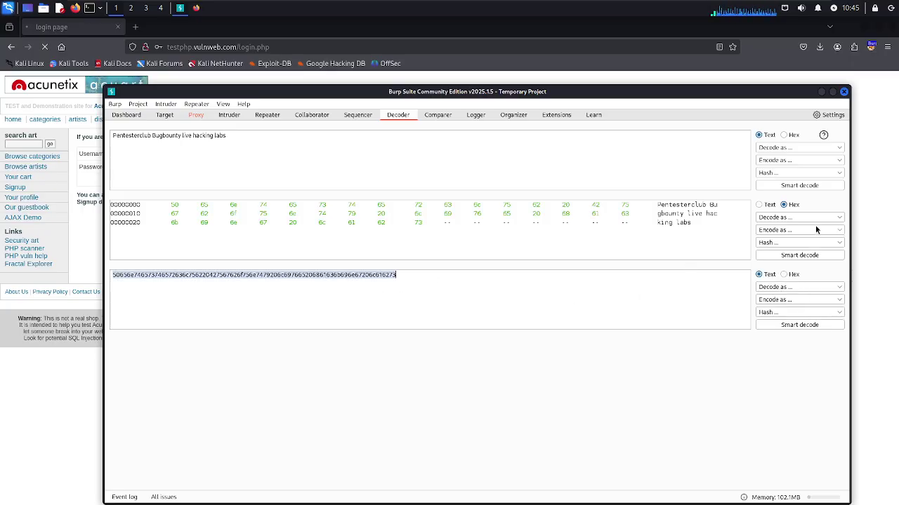
click(817, 230)
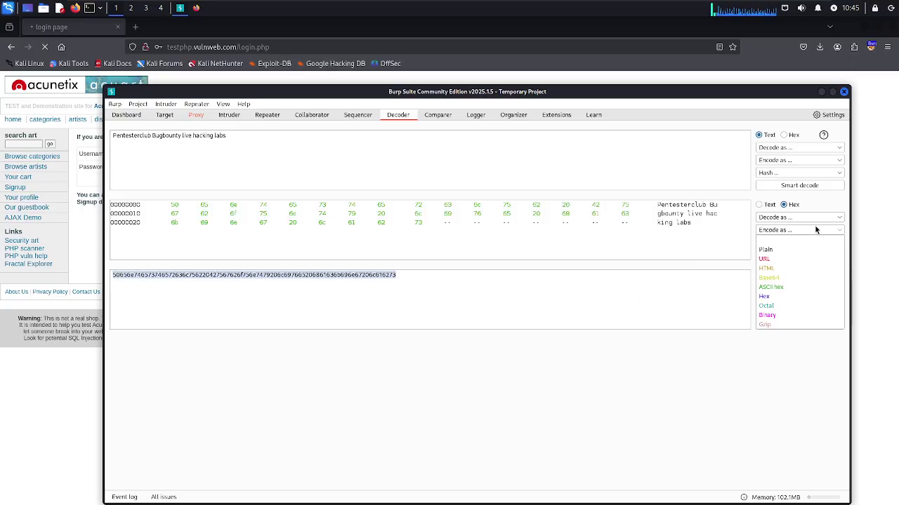
click(764, 298)
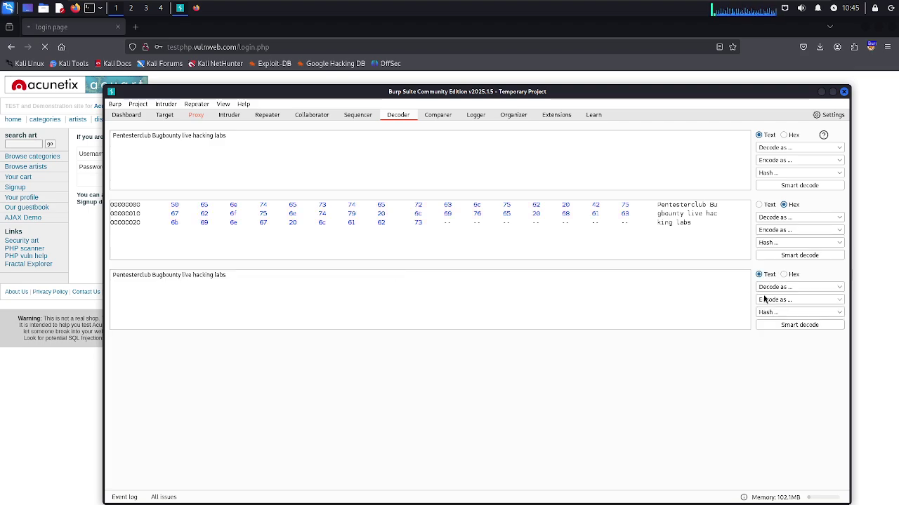
Change the second panel's encoding to Binary, dismissing the encodings list once first
click(794, 231)
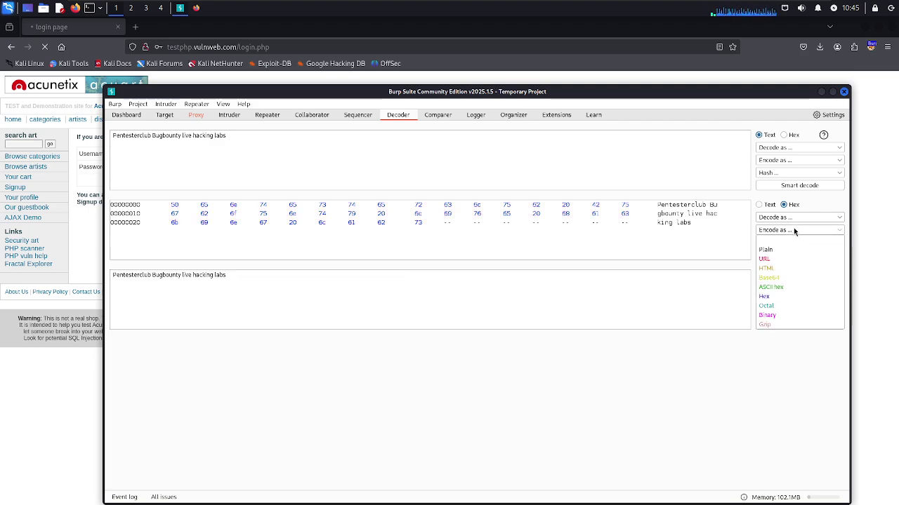
key(Escape)
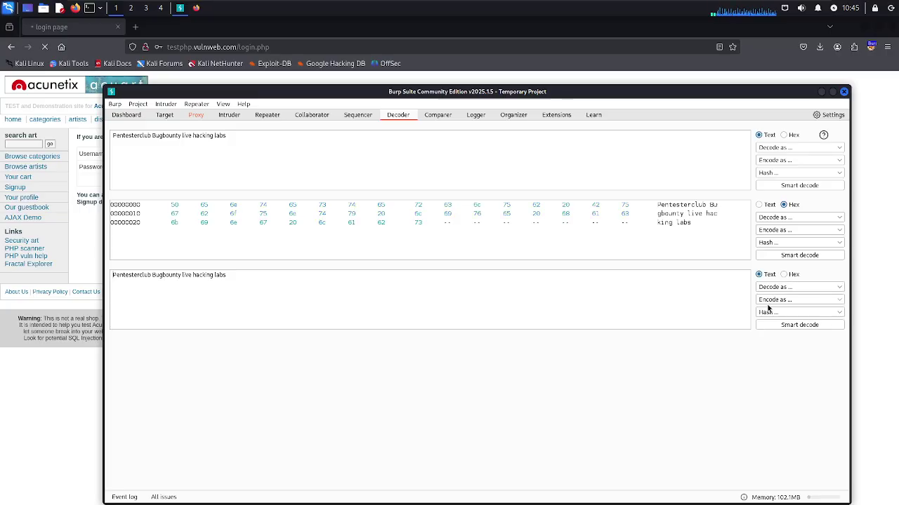
click(802, 231)
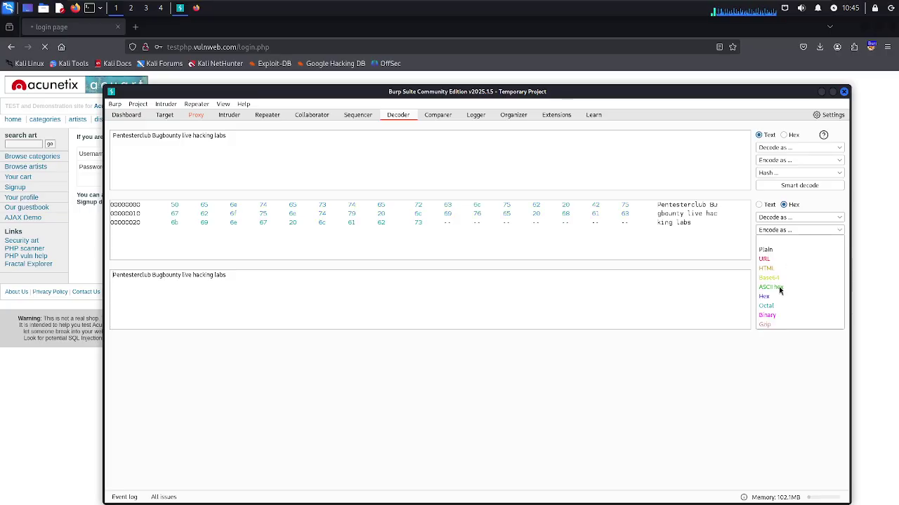
click(767, 316)
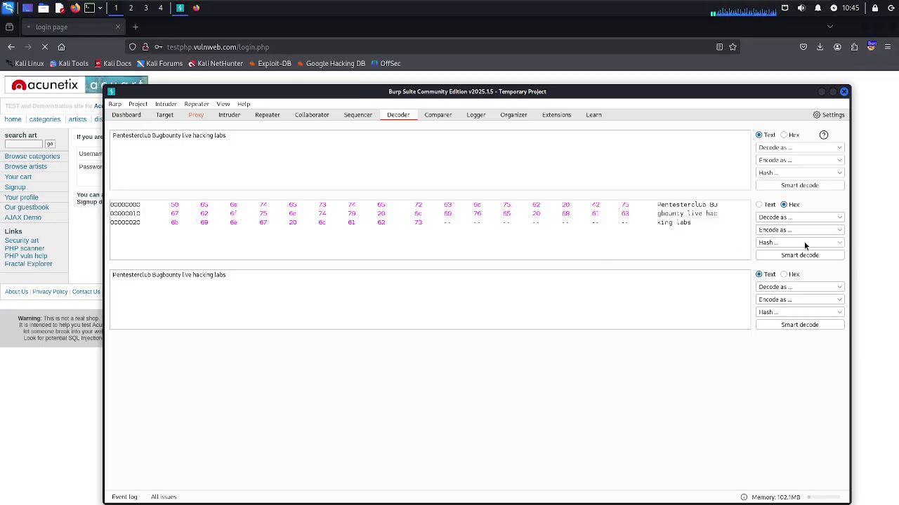
click(828, 298)
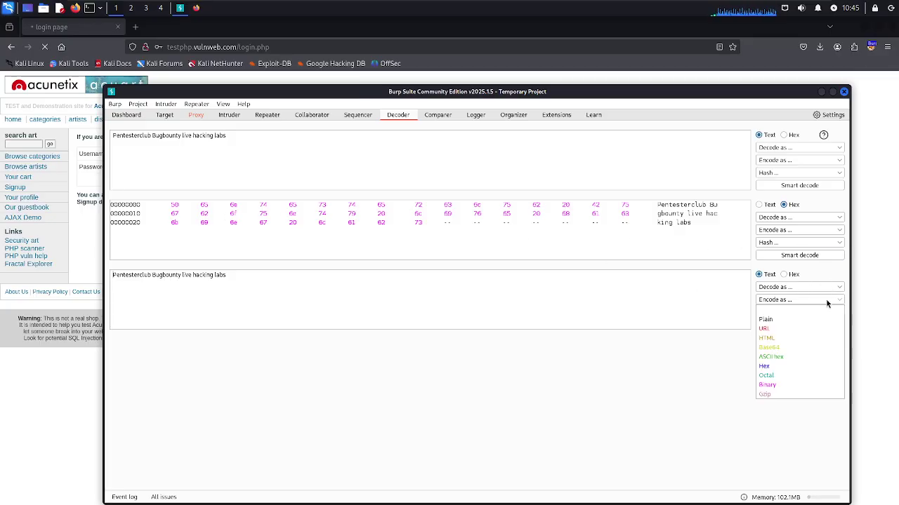
Binary-encode the third panel's text and toggle its view between Hex and Text
click(768, 385)
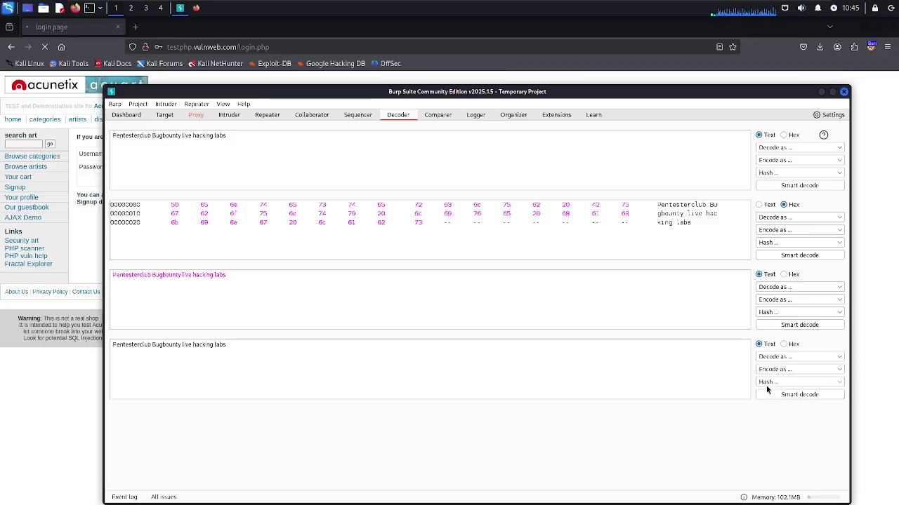
click(783, 275)
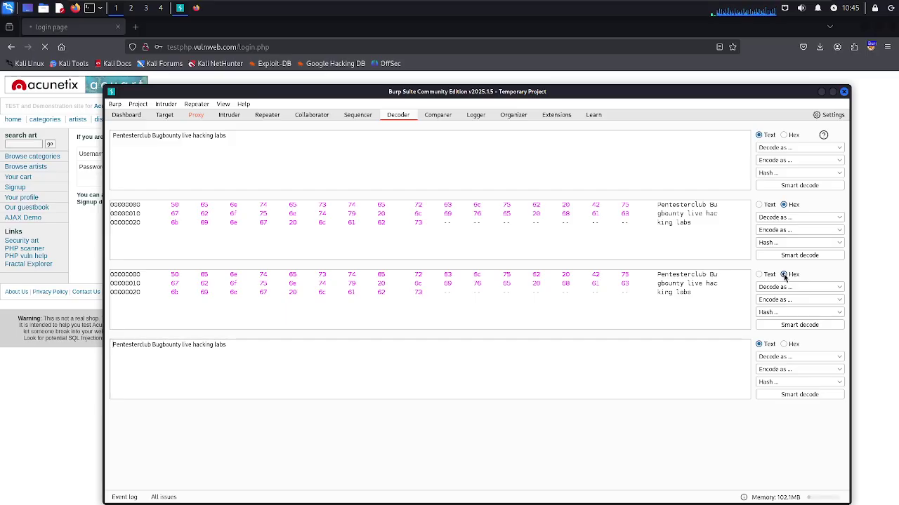
click(759, 274)
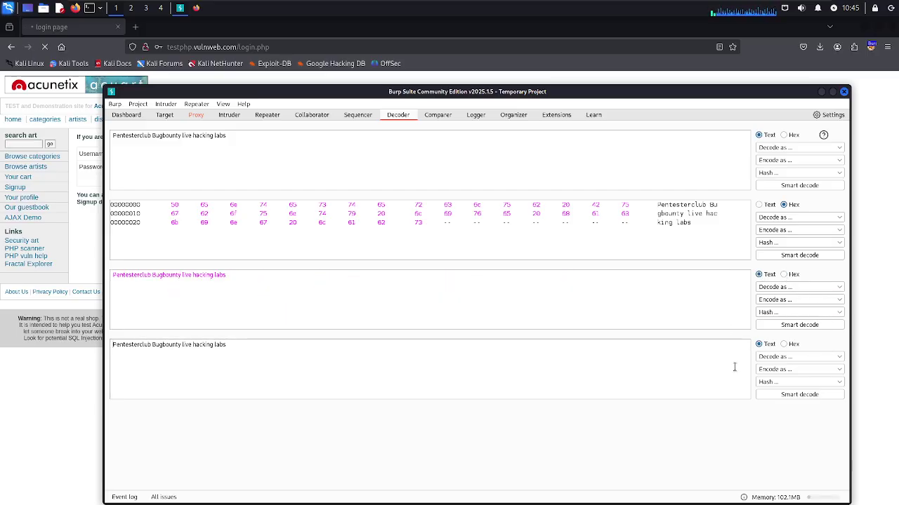
Gzip-compress the phrase in the second panel, mark a byte range, then view Comparer
click(839, 229)
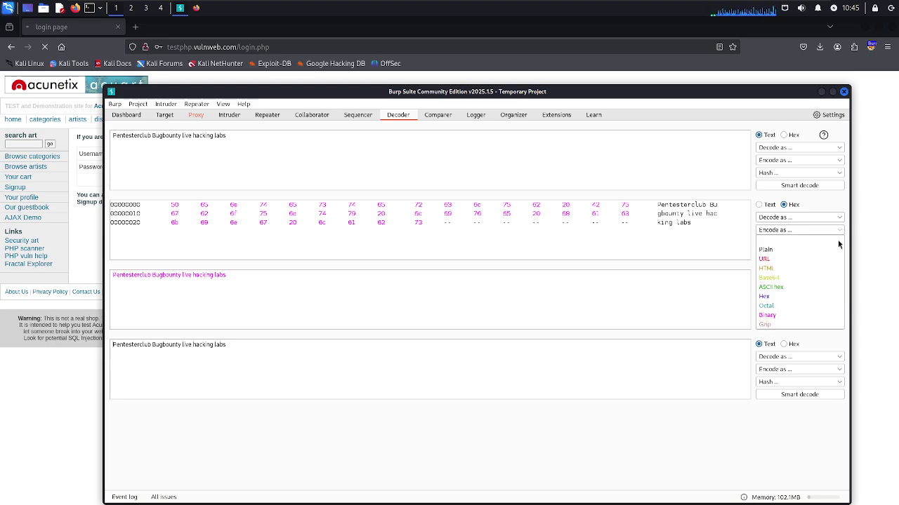
click(766, 325)
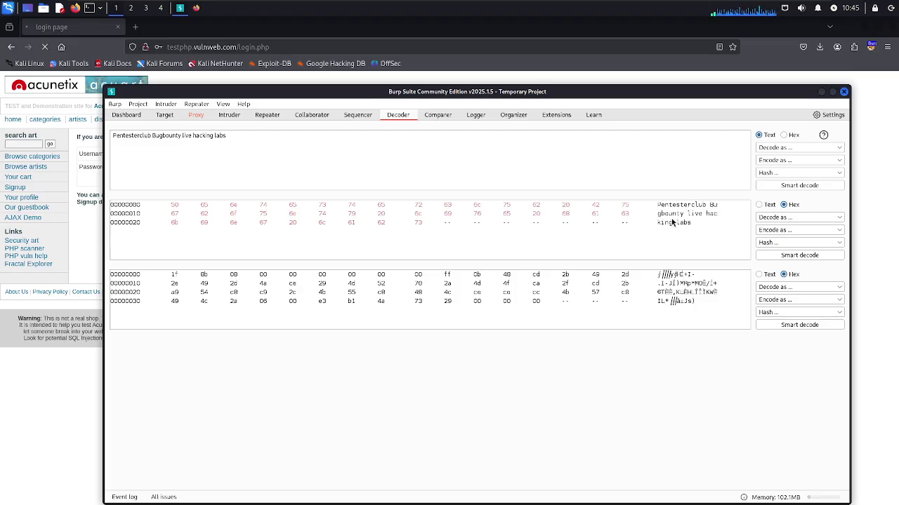
drag(649, 200, 667, 207)
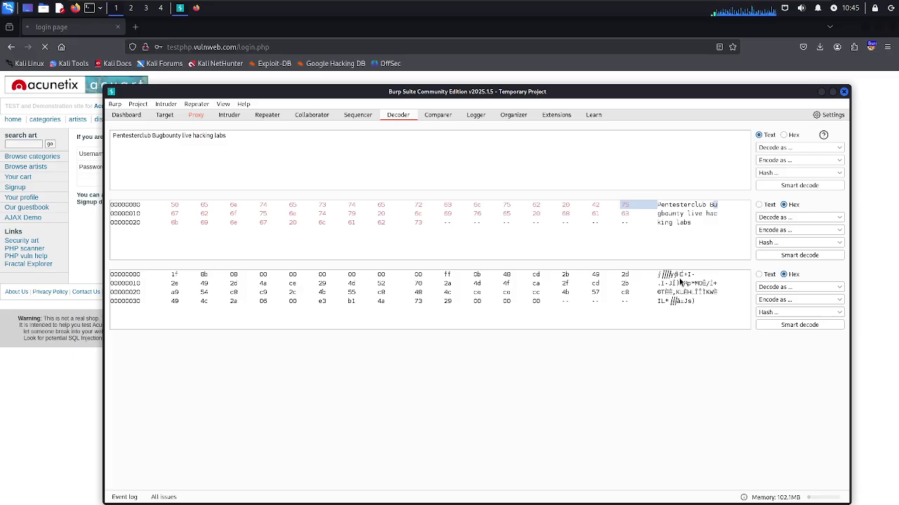
click(438, 115)
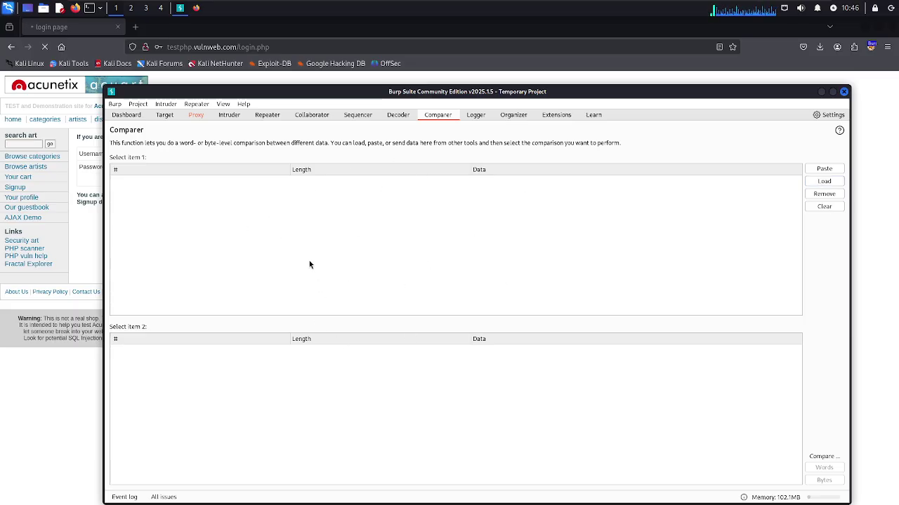
Browse Logger, Organizer and Extensions, cancel the Load Burp extension dialog, and view the Target site map
click(476, 116)
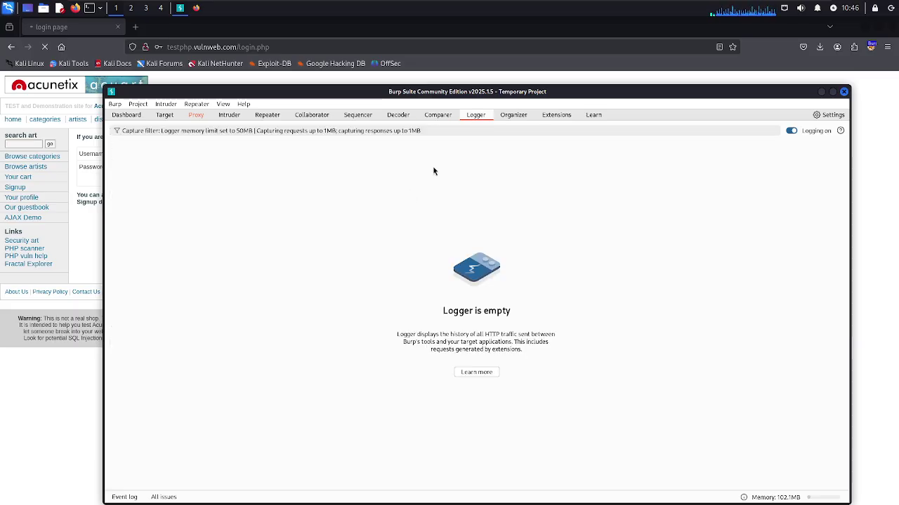
click(518, 114)
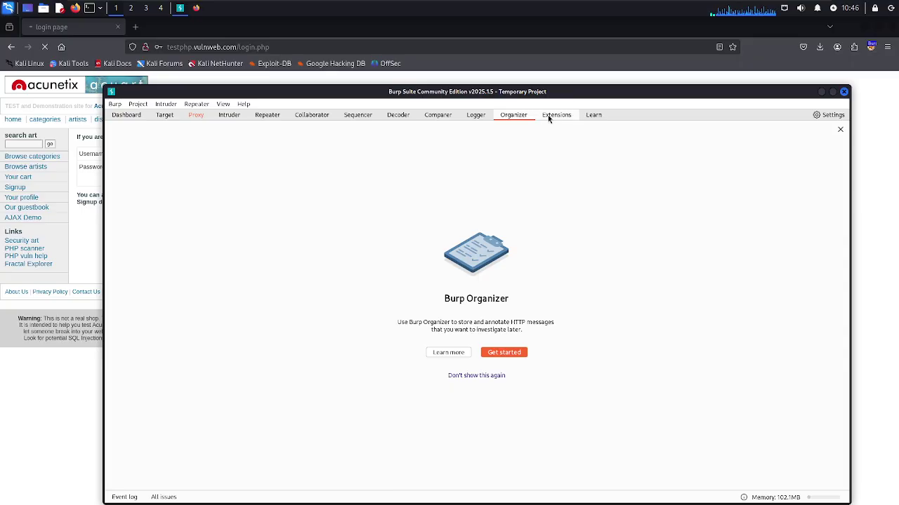
click(549, 116)
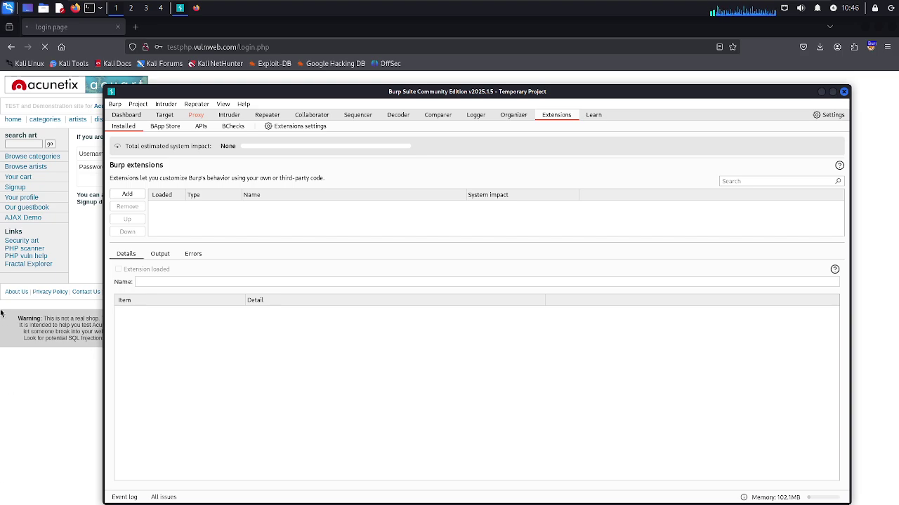
click(126, 193)
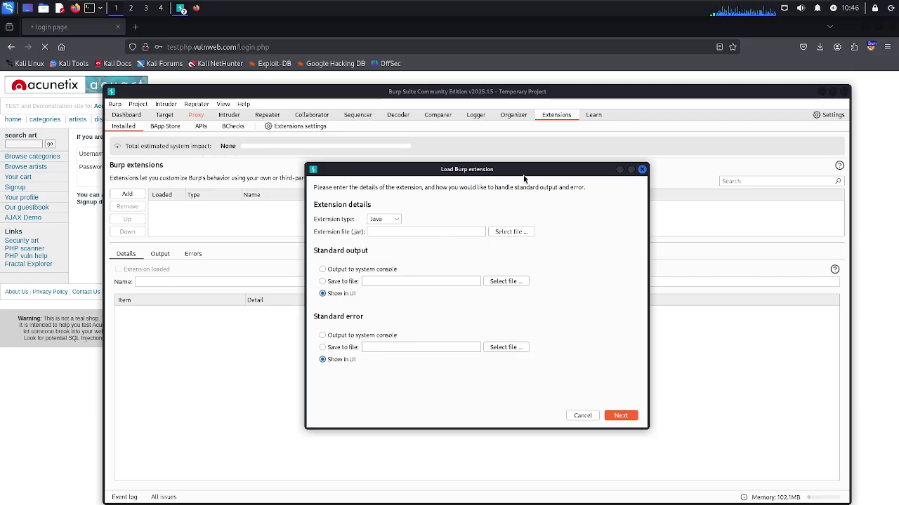
click(641, 169)
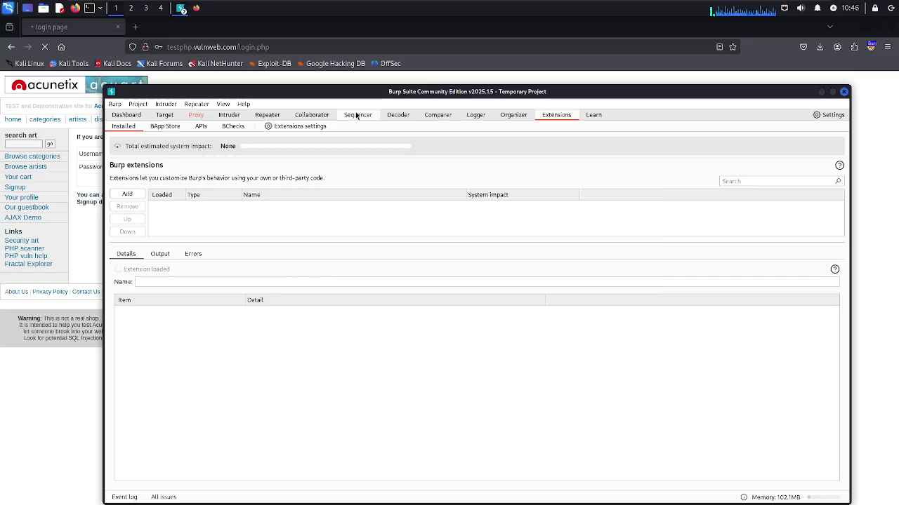
click(159, 117)
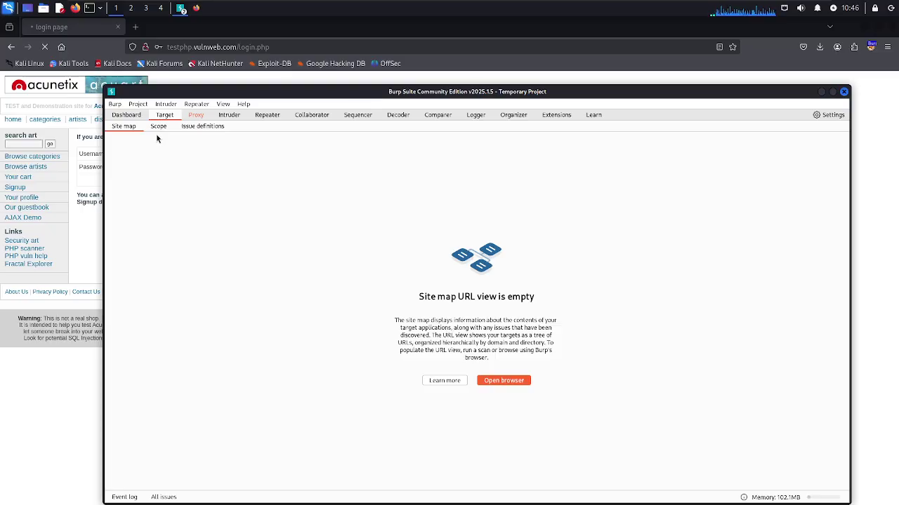
Add bugcrowd.com as an in-scope URL prefix and answer the proxy history logging prompt
click(149, 127)
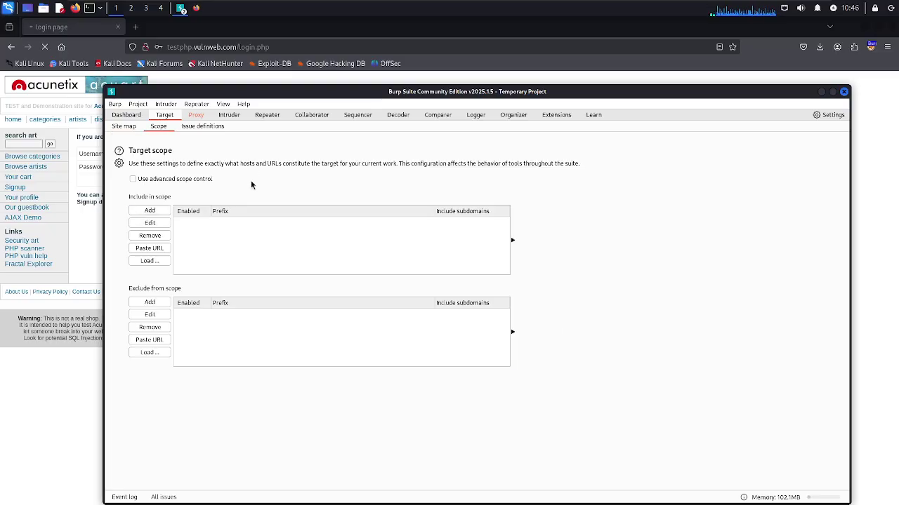
click(143, 211)
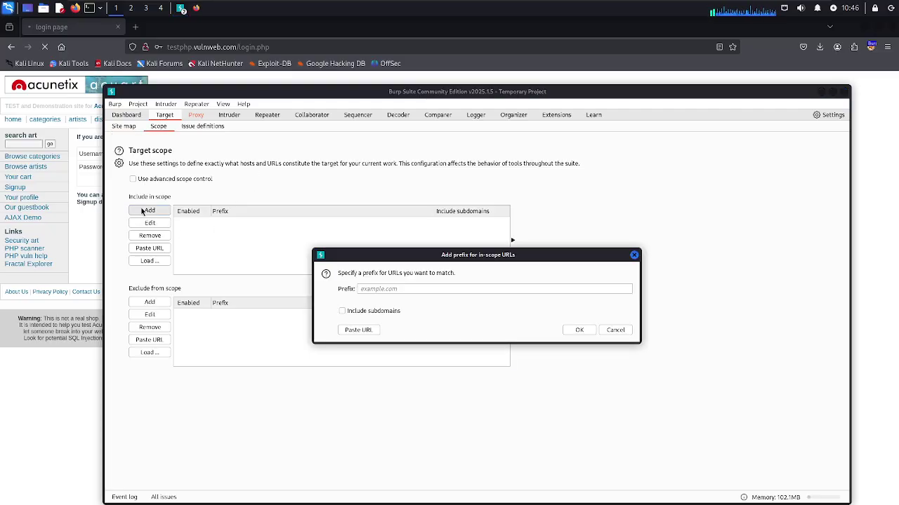
click(389, 285)
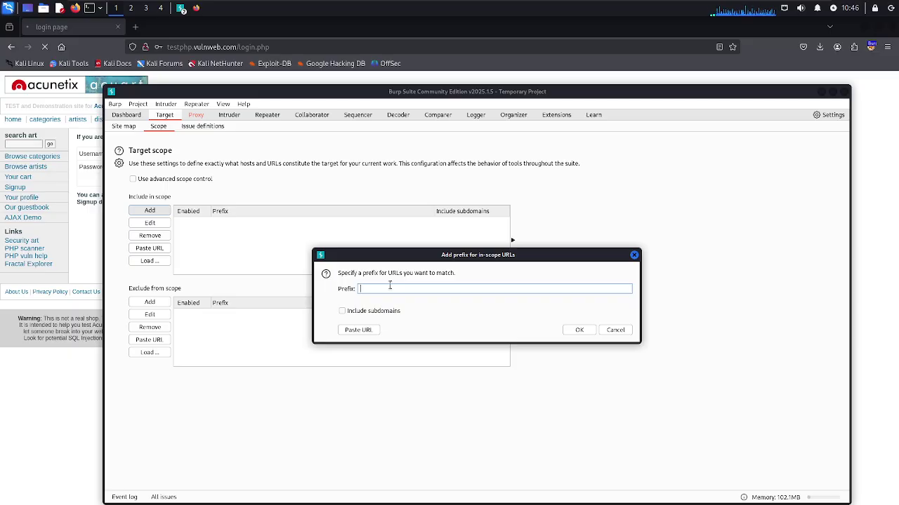
text(test)
text(bug)
text(crow)
text(d.com)
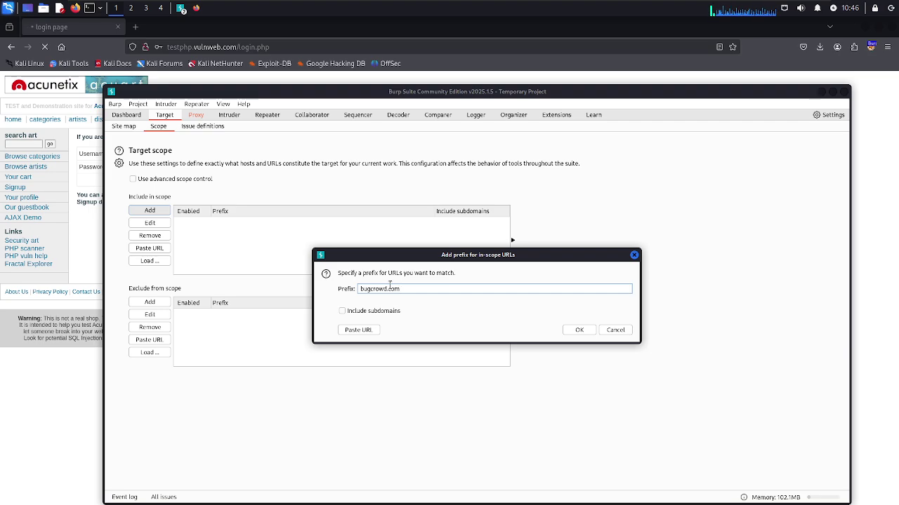
click(579, 330)
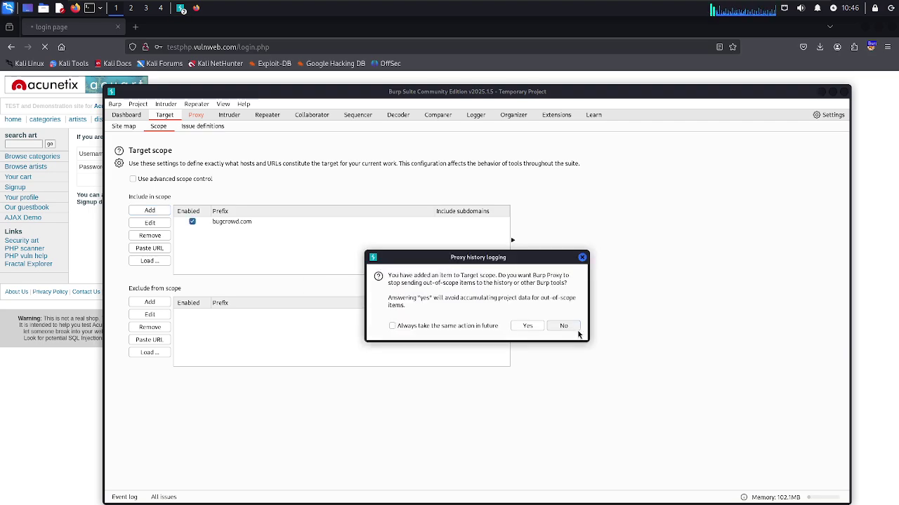
click(527, 327)
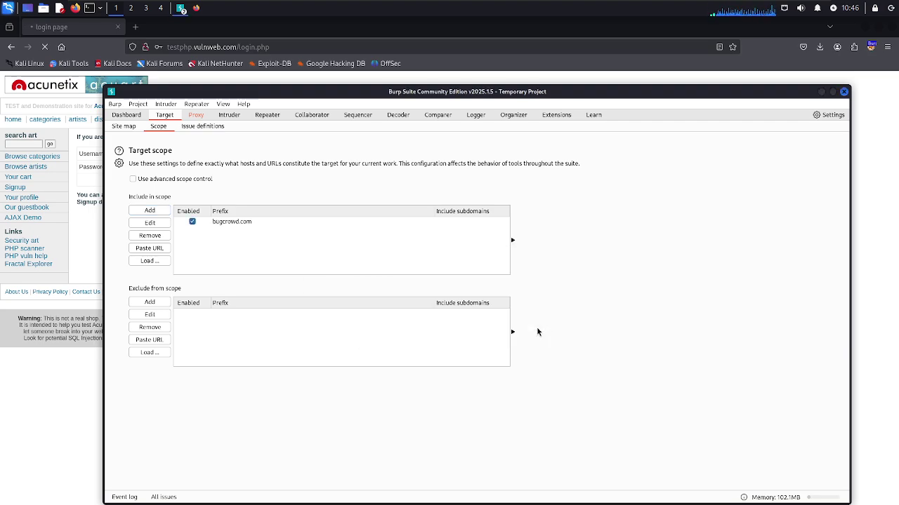
Toggle the bugcrowd.com entry's Enabled box off and on, leaving advanced scope control off
click(205, 224)
click(192, 221)
click(231, 224)
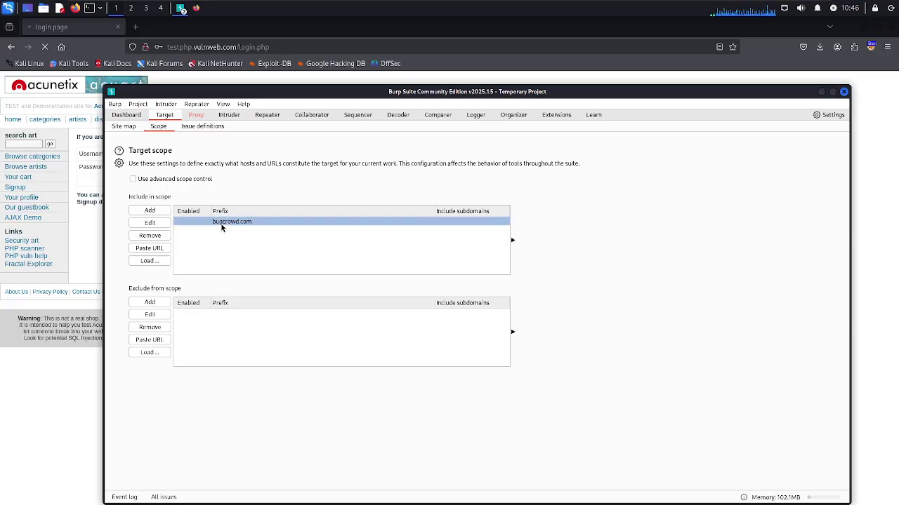
click(192, 222)
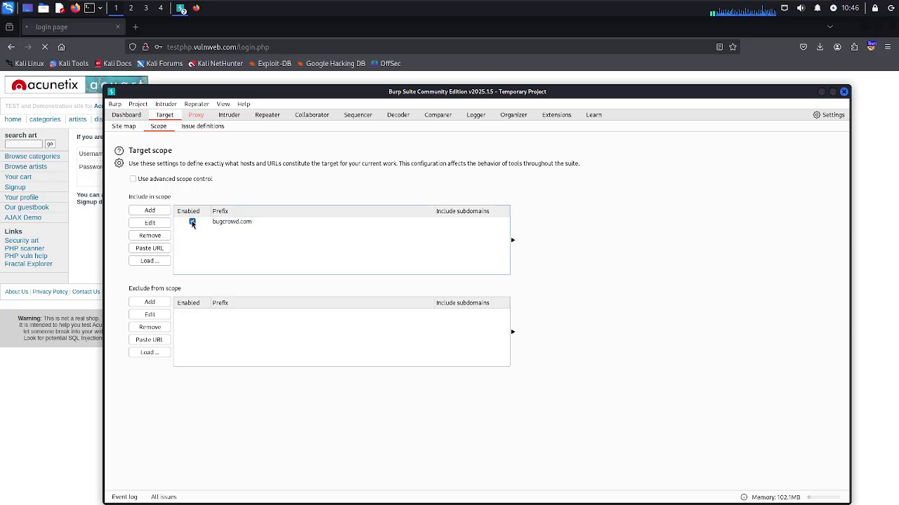
click(132, 179)
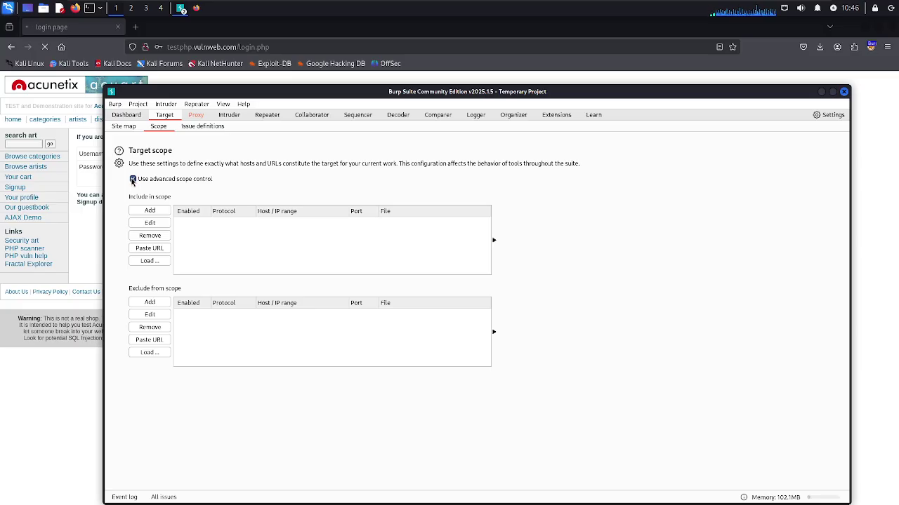
click(133, 180)
click(133, 180)
click(134, 179)
click(265, 223)
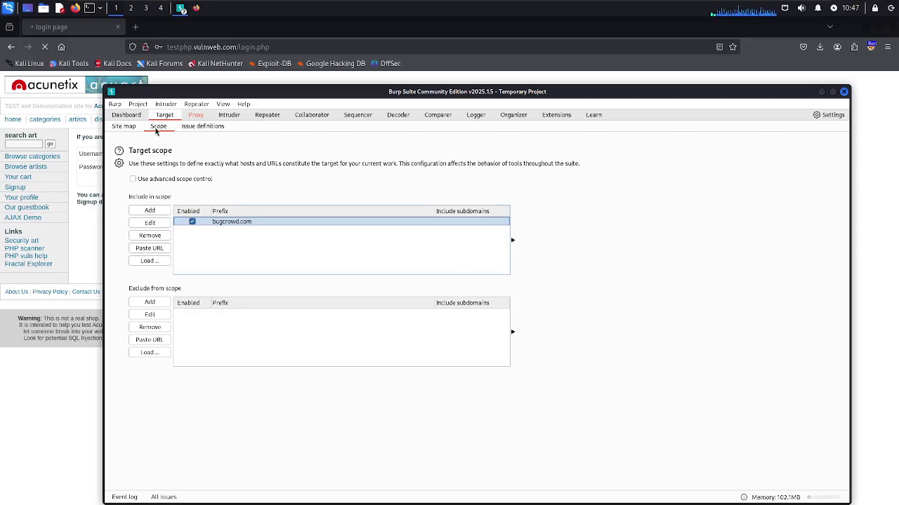
Read the SQL injection, second-order SQL injection, ASP.NET tracing, path traversal and XXE issue definitions
click(201, 127)
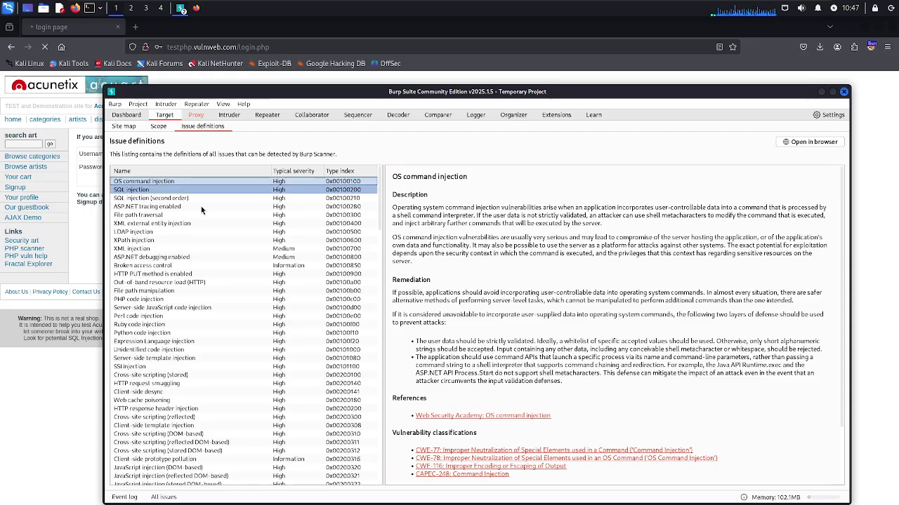
scroll(197, 330, down, 10)
scroll(196, 330, down, 15)
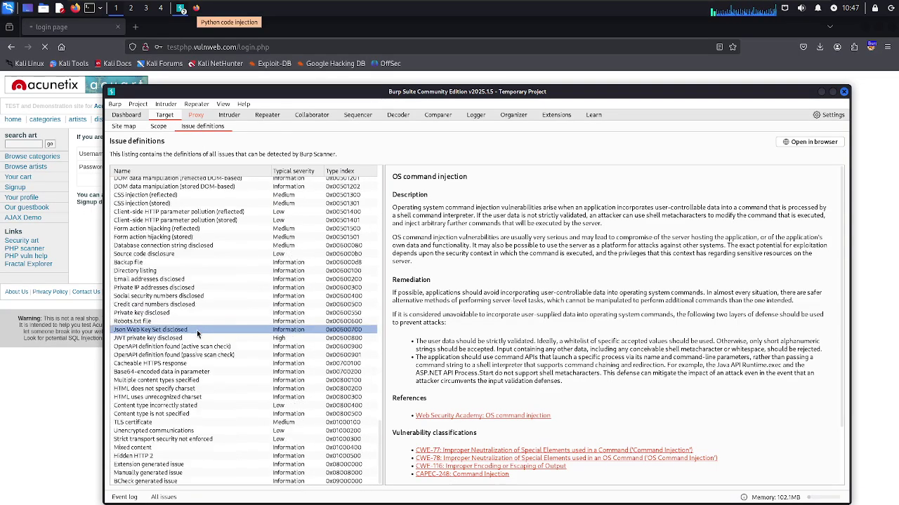
scroll(276, 202, up, 20)
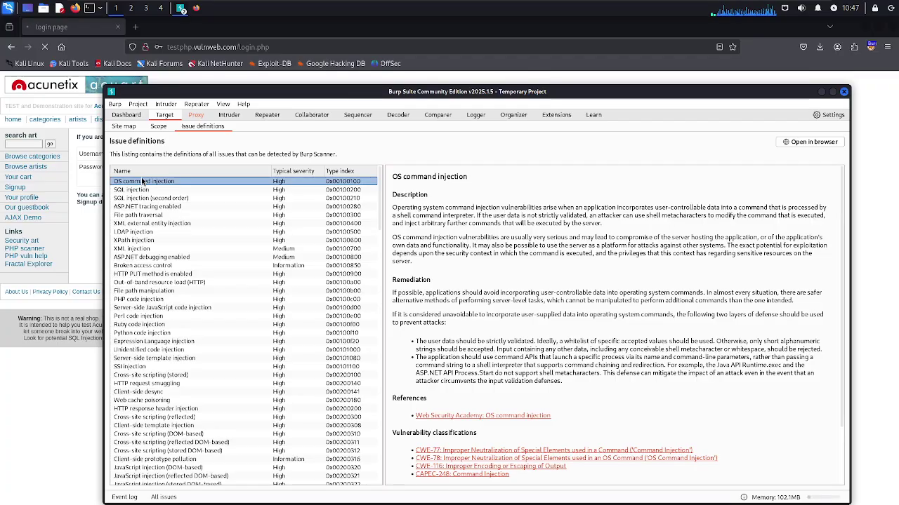
scroll(519, 213, down, 3)
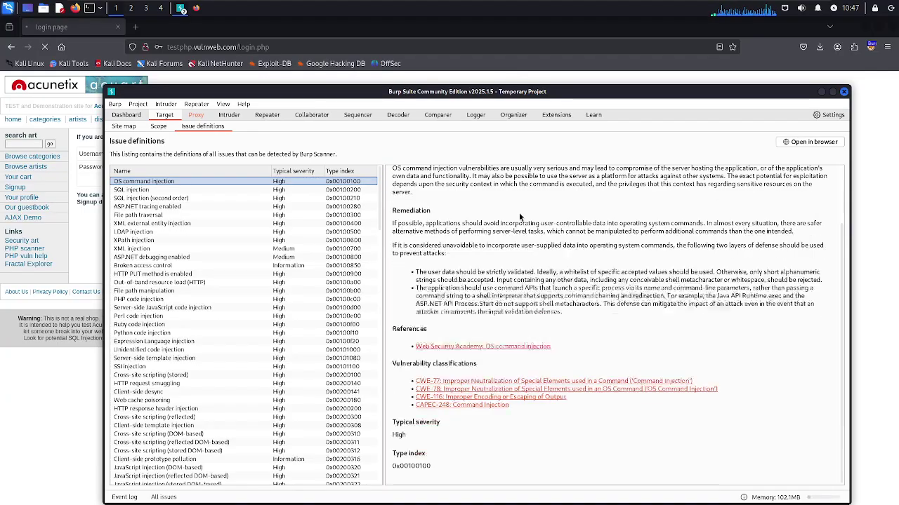
click(156, 190)
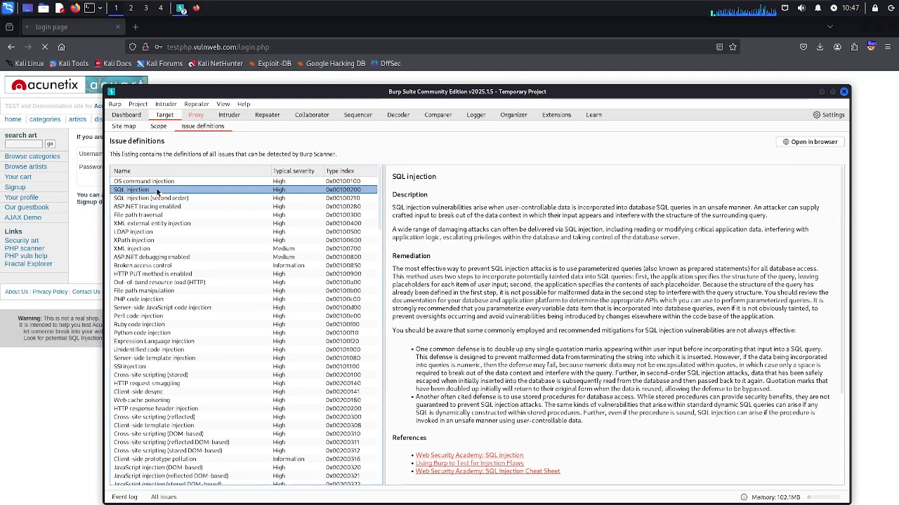
click(159, 200)
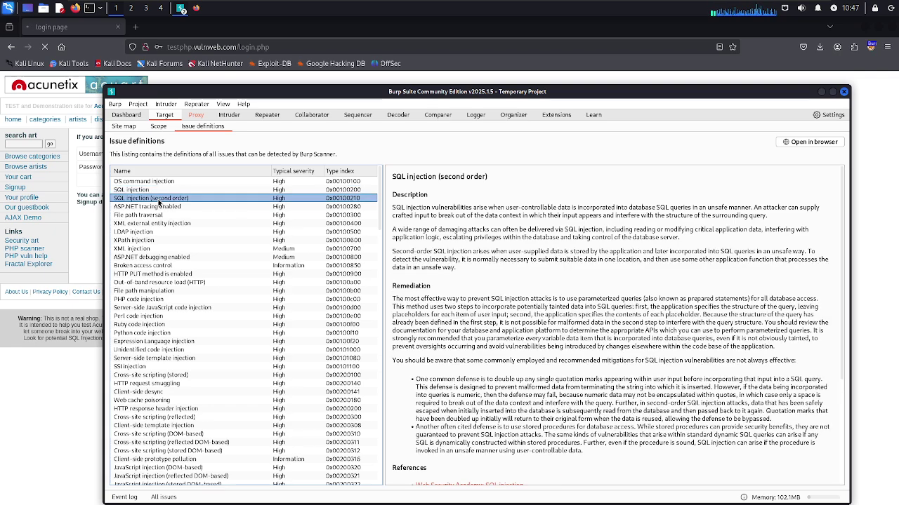
click(156, 208)
click(155, 216)
click(156, 224)
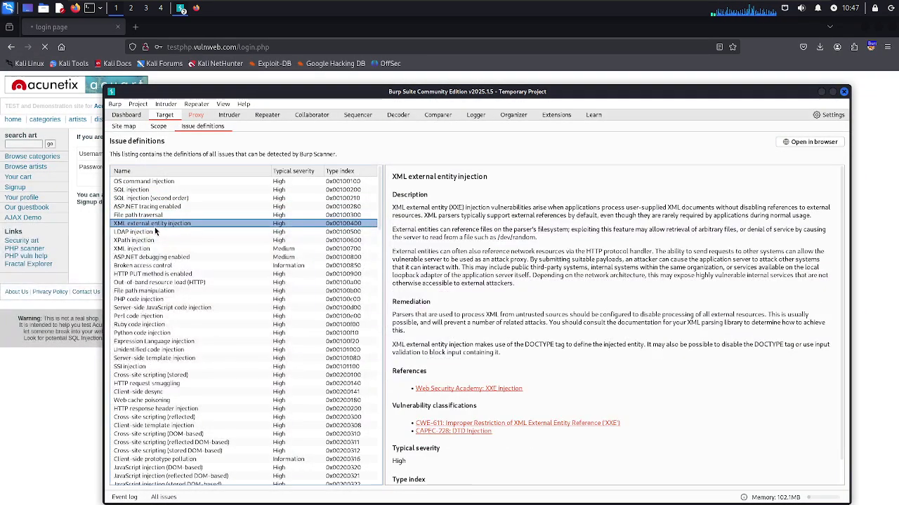
Read the LDAP, XPath, Broken access control, server-side JavaScript, Perl and SSI injection definitions, then leave the VM
click(155, 233)
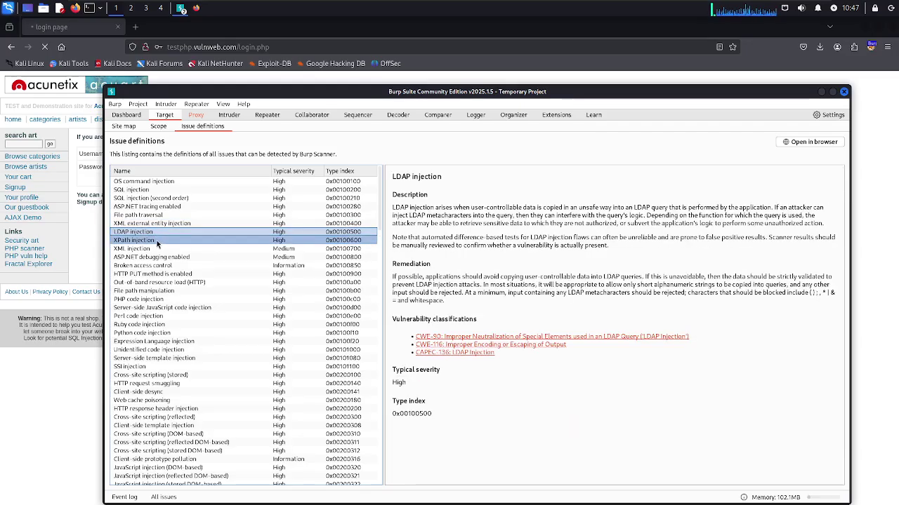
click(157, 241)
click(156, 265)
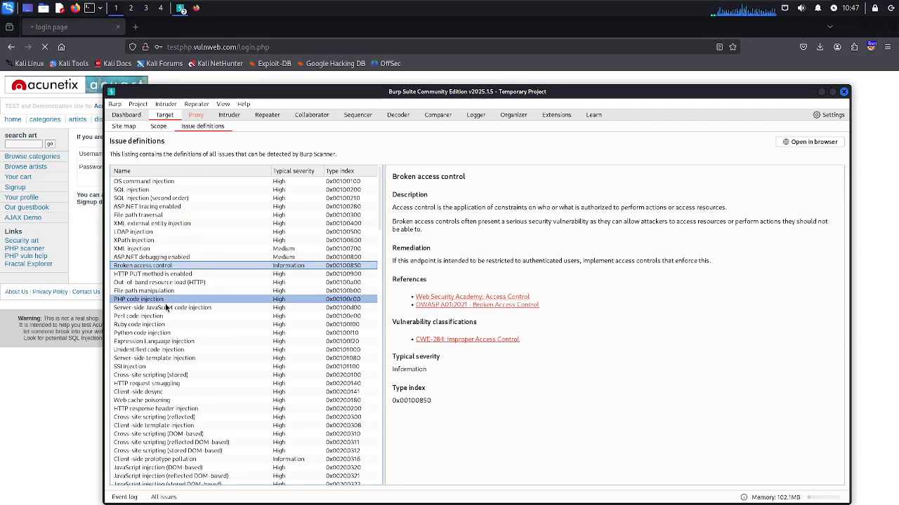
click(163, 308)
click(165, 316)
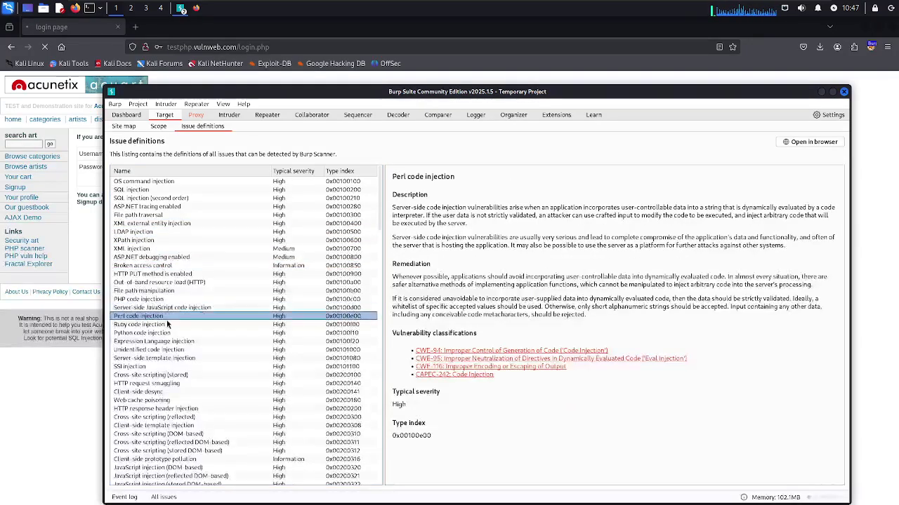
click(176, 366)
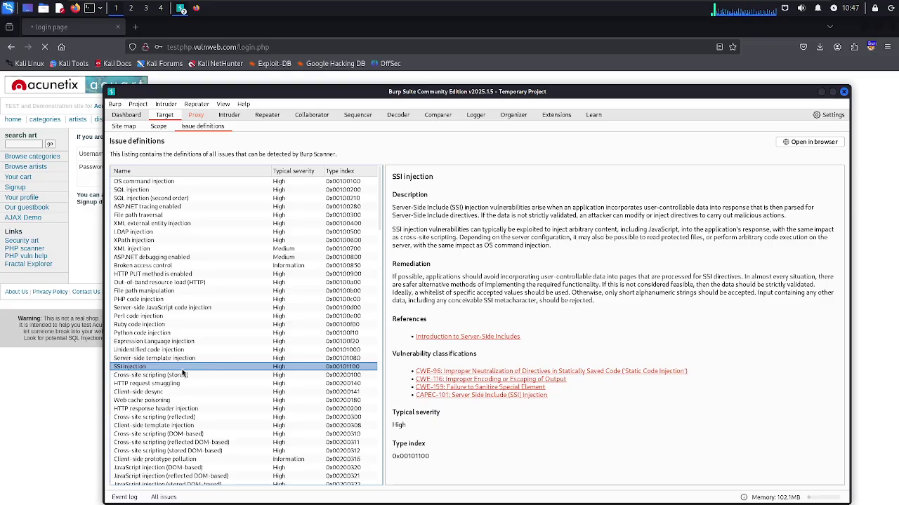
mouse_move(733, 7)
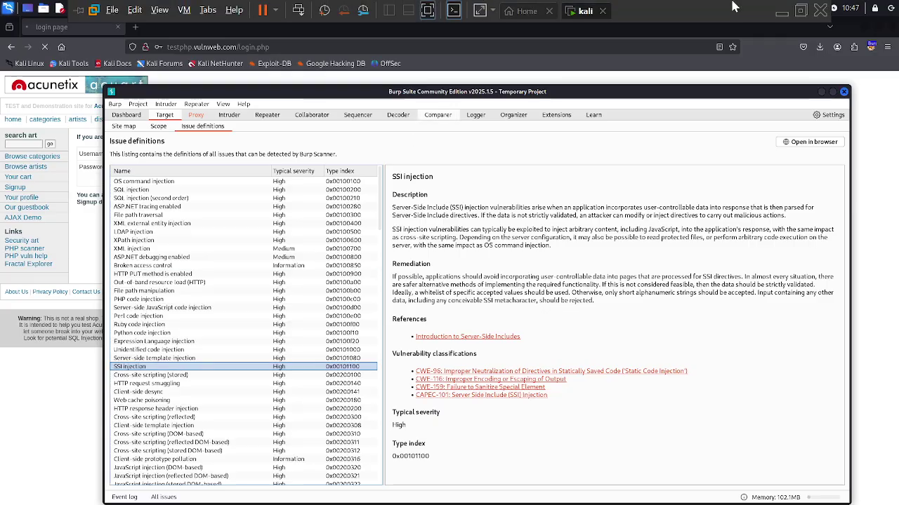
click(781, 11)
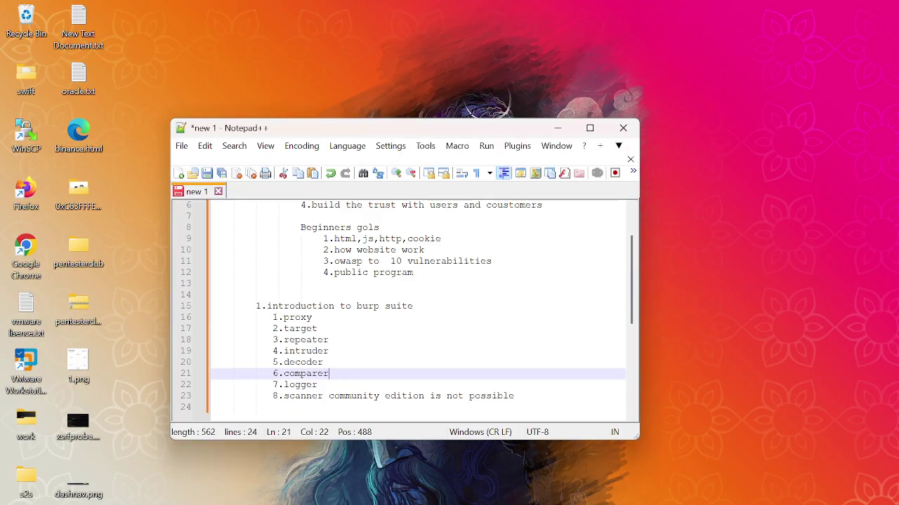